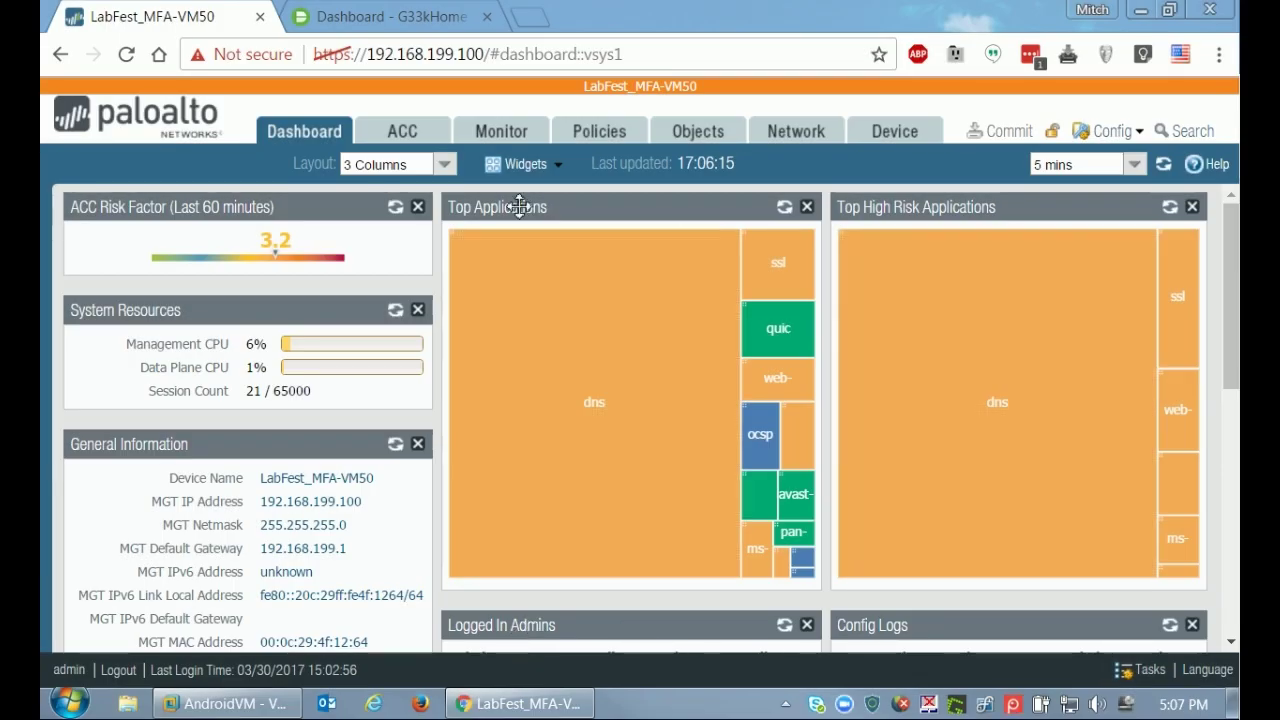
# Switch from the PAN-OS dashboard to the Duo Admin Panel's 'Dashboard - G33kHome' page in Chrome.
pyautogui.click(368, 26)
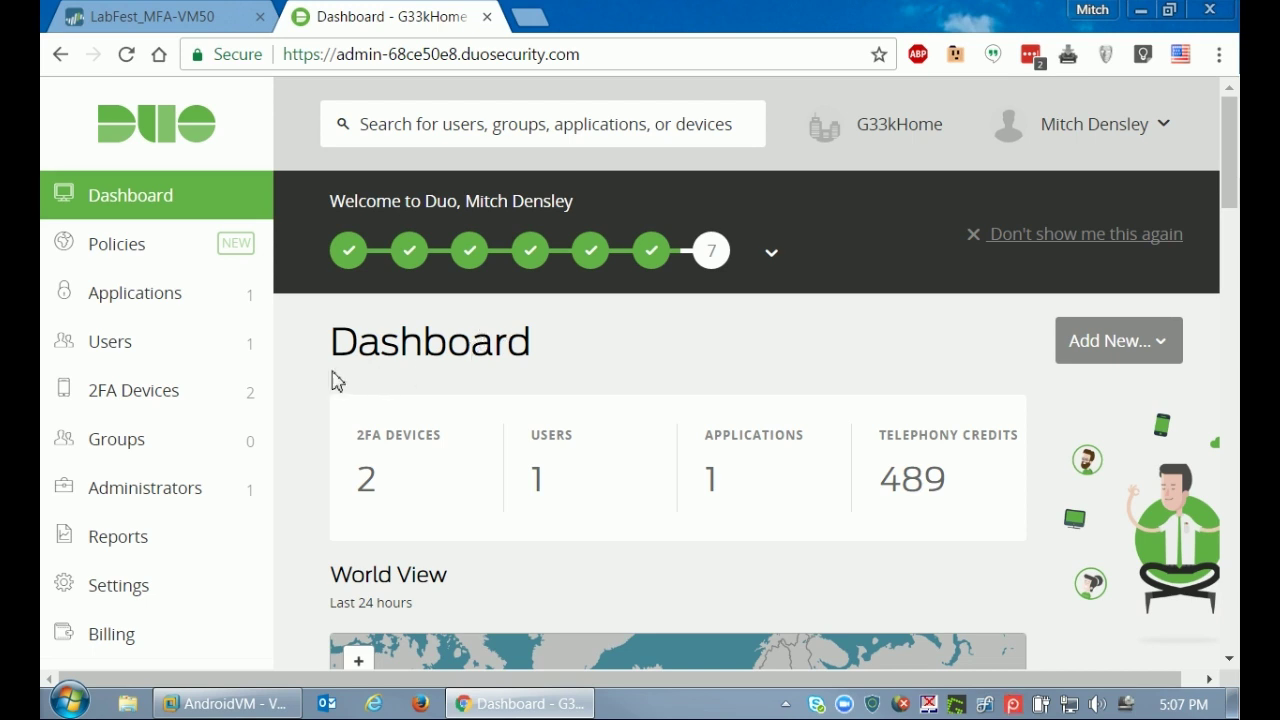
# Create a new Duo user from the Users list, entering their username.
pyautogui.click(155, 346)
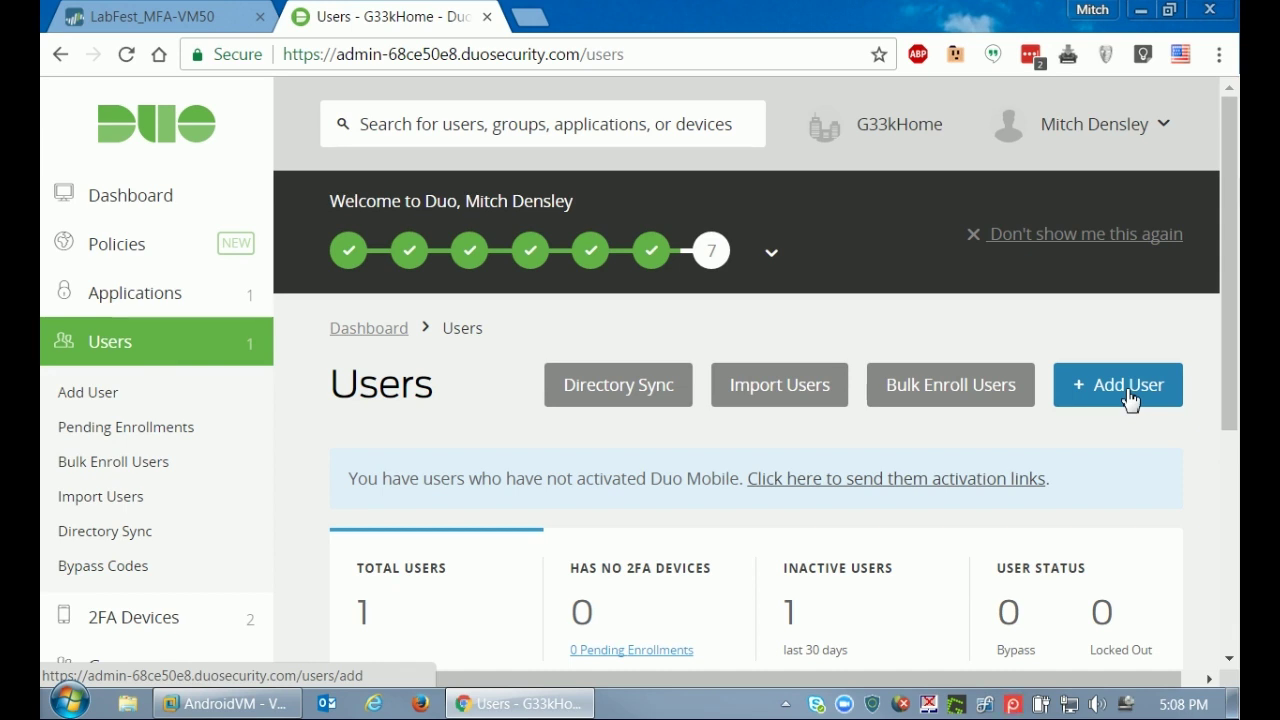
pyautogui.click(1129, 399)
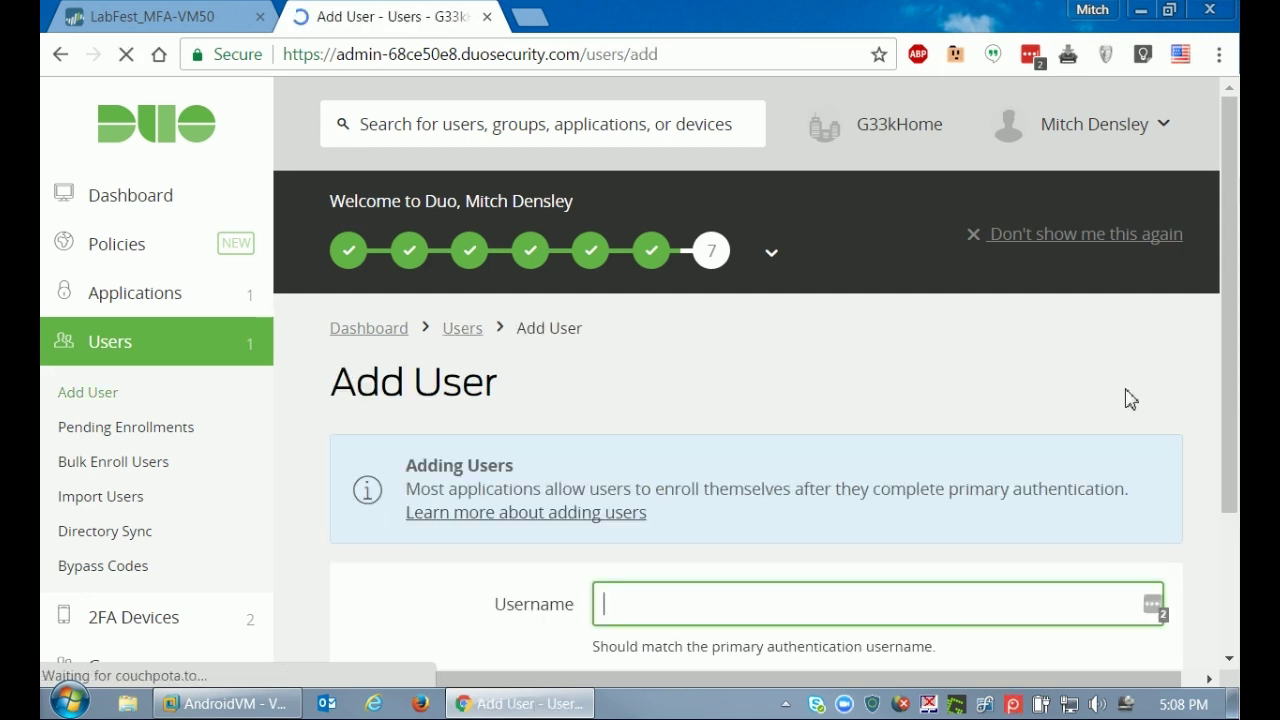
pyautogui.write('mit')
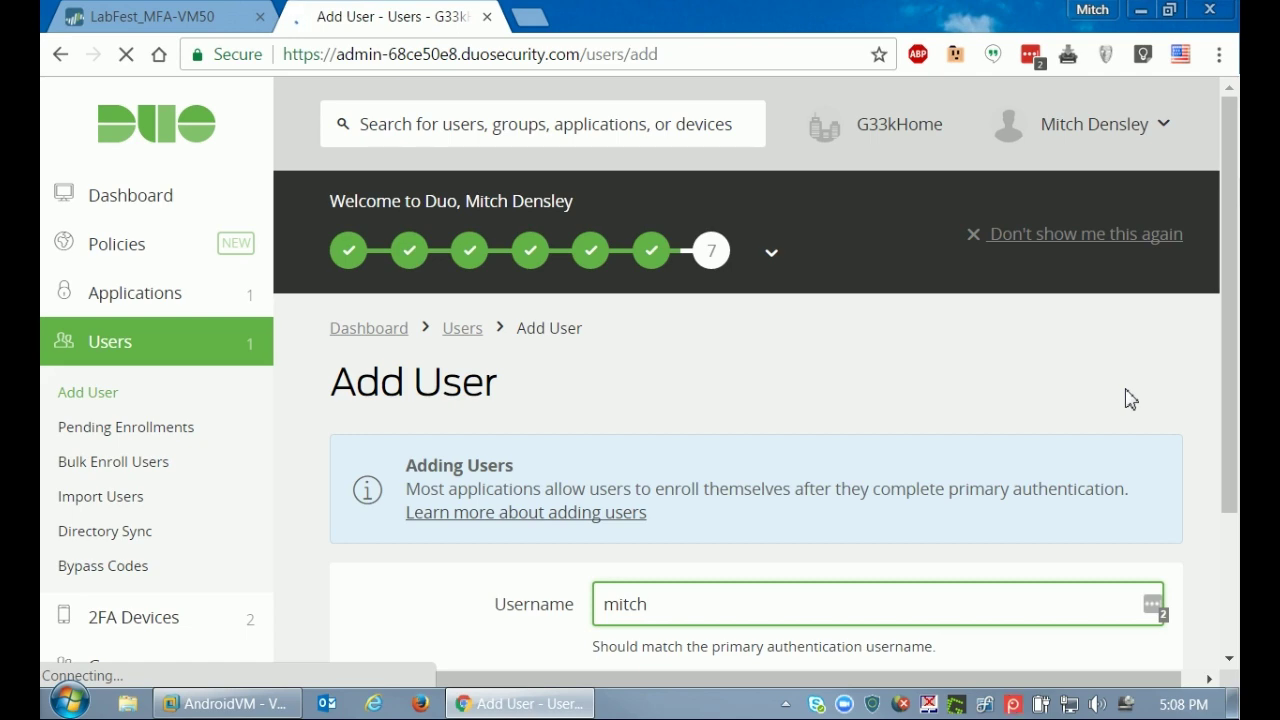
pyautogui.write('ch')
pyautogui.scroll(-3, 1043, 349)
pyautogui.click(688, 475)
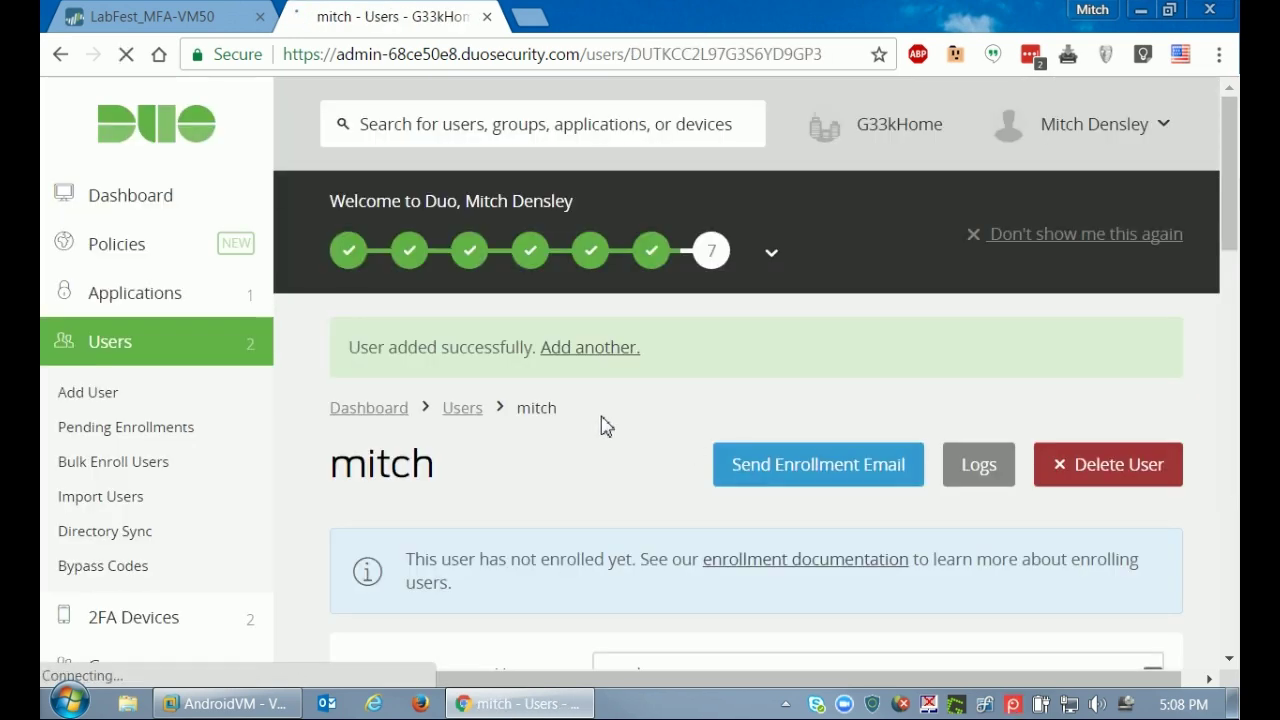
# Save the user's e-mail address and send them the Duo enrollment email.
pyautogui.scroll(-4, 605, 425)
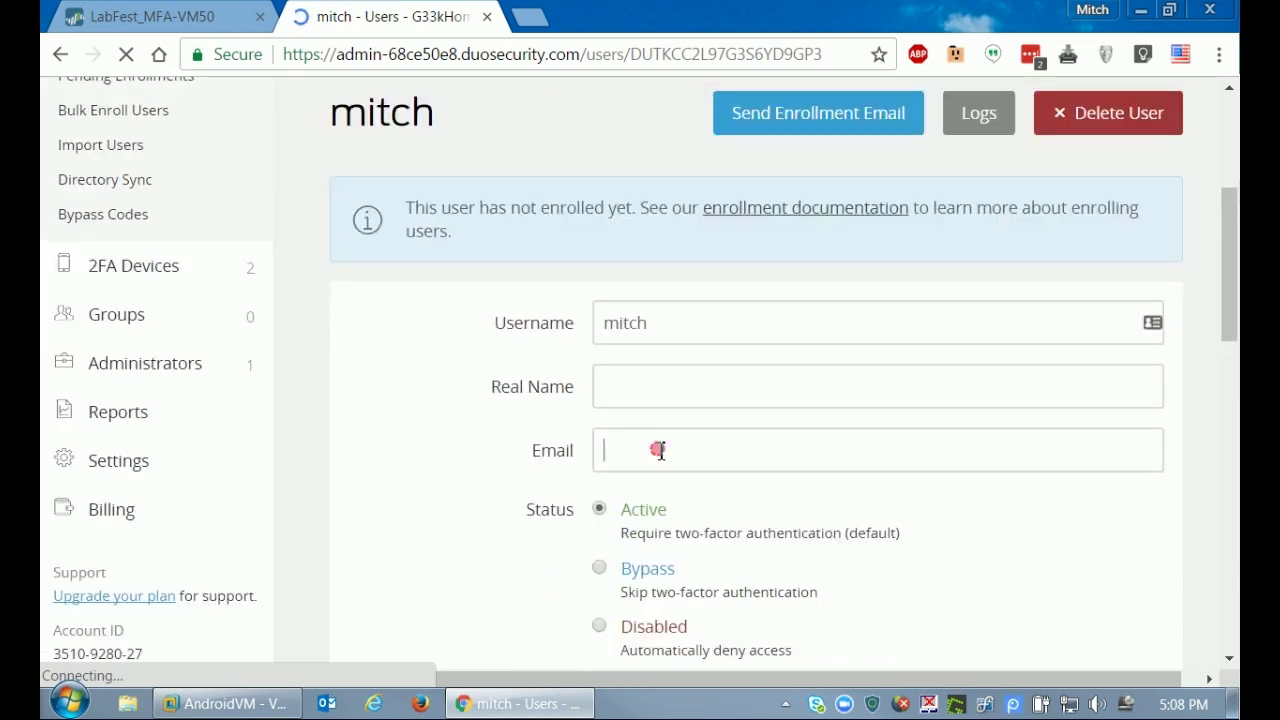
pyautogui.click(659, 450)
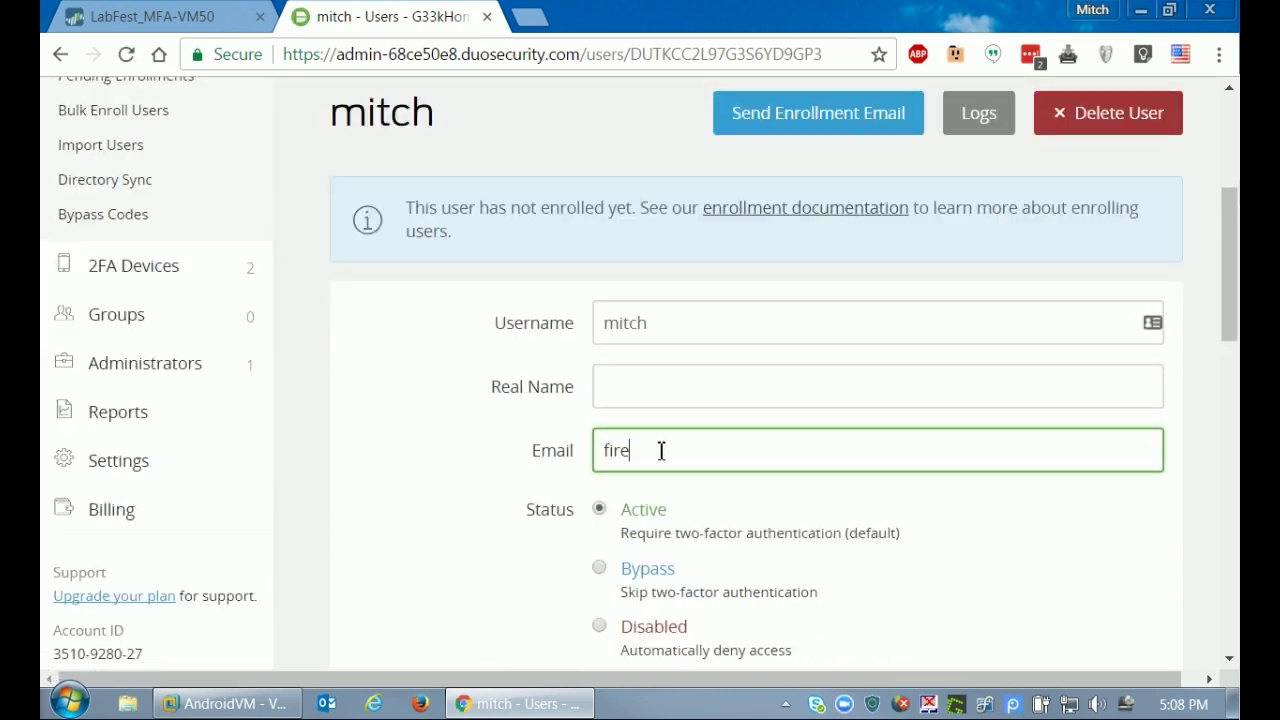
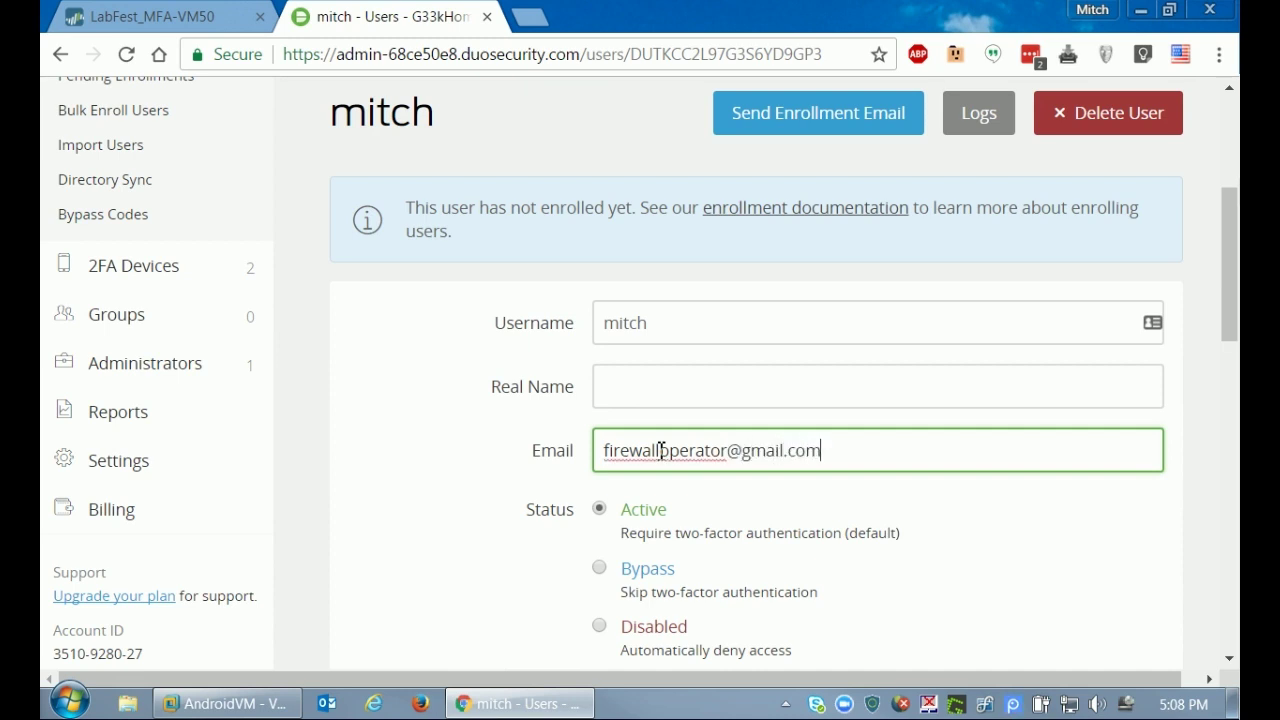
pyautogui.scroll(-4, 534, 480)
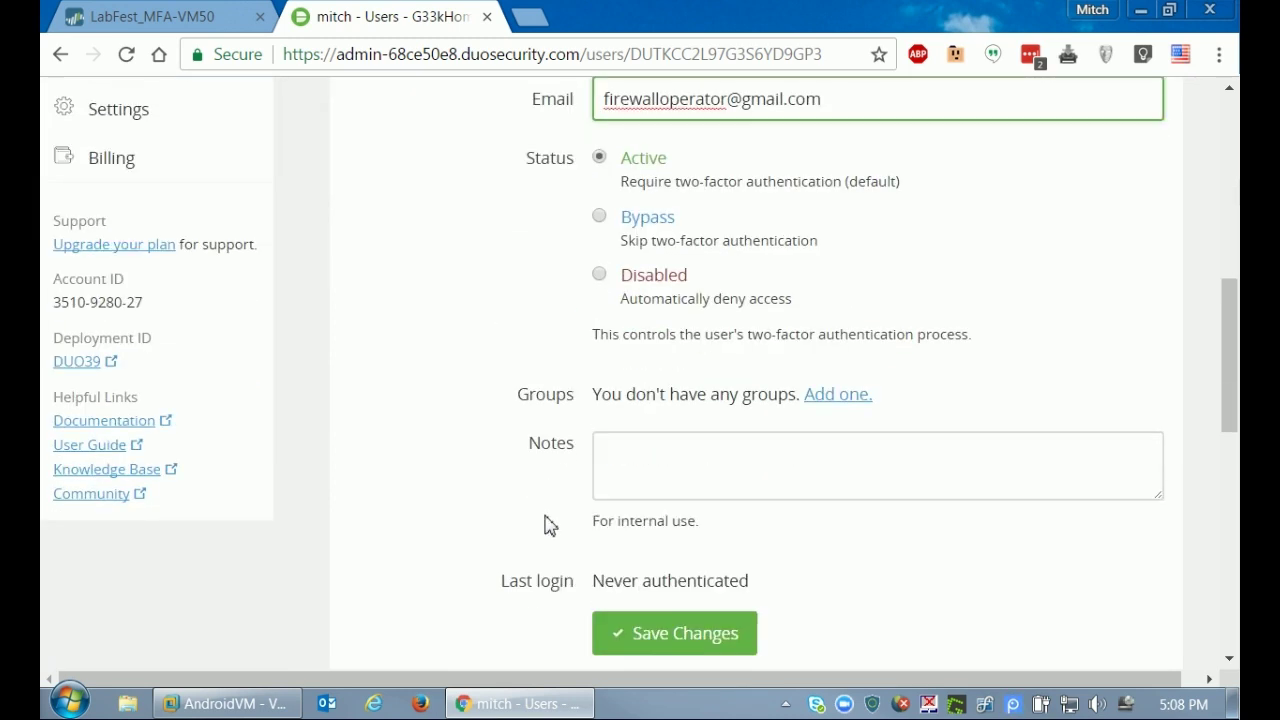
pyautogui.click(654, 638)
pyautogui.scroll(-1, 478, 438)
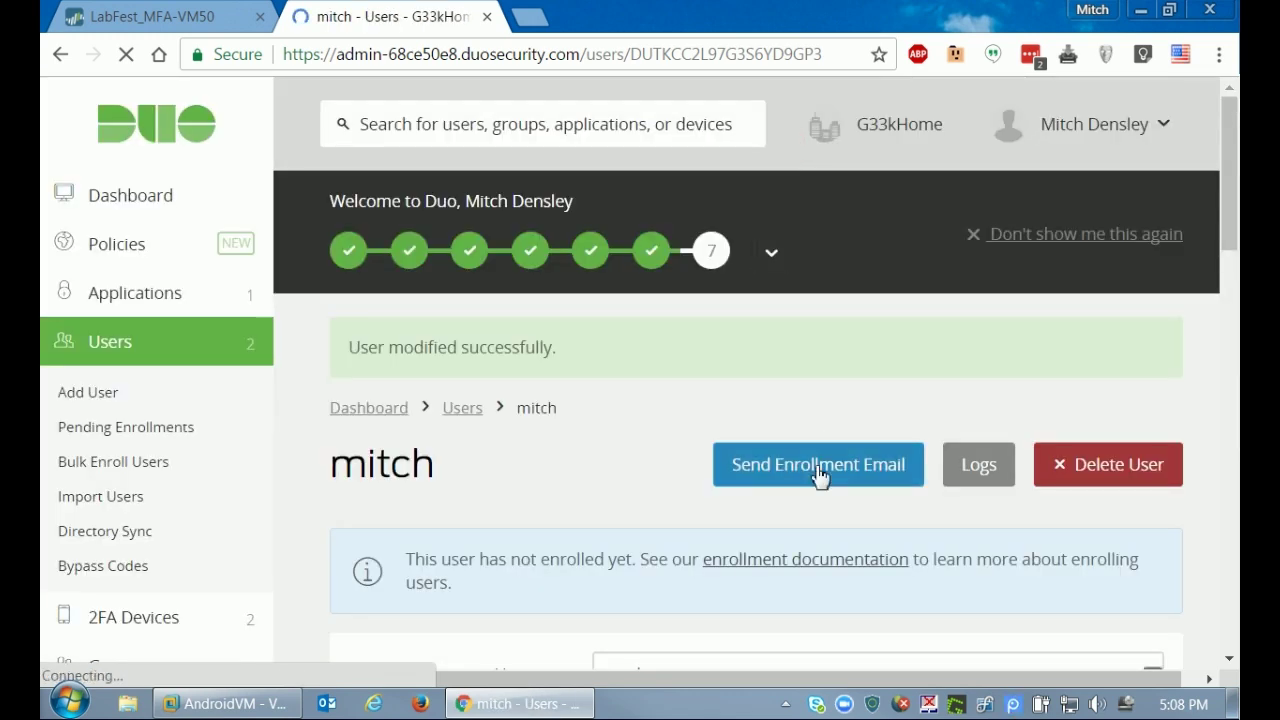
pyautogui.click(820, 470)
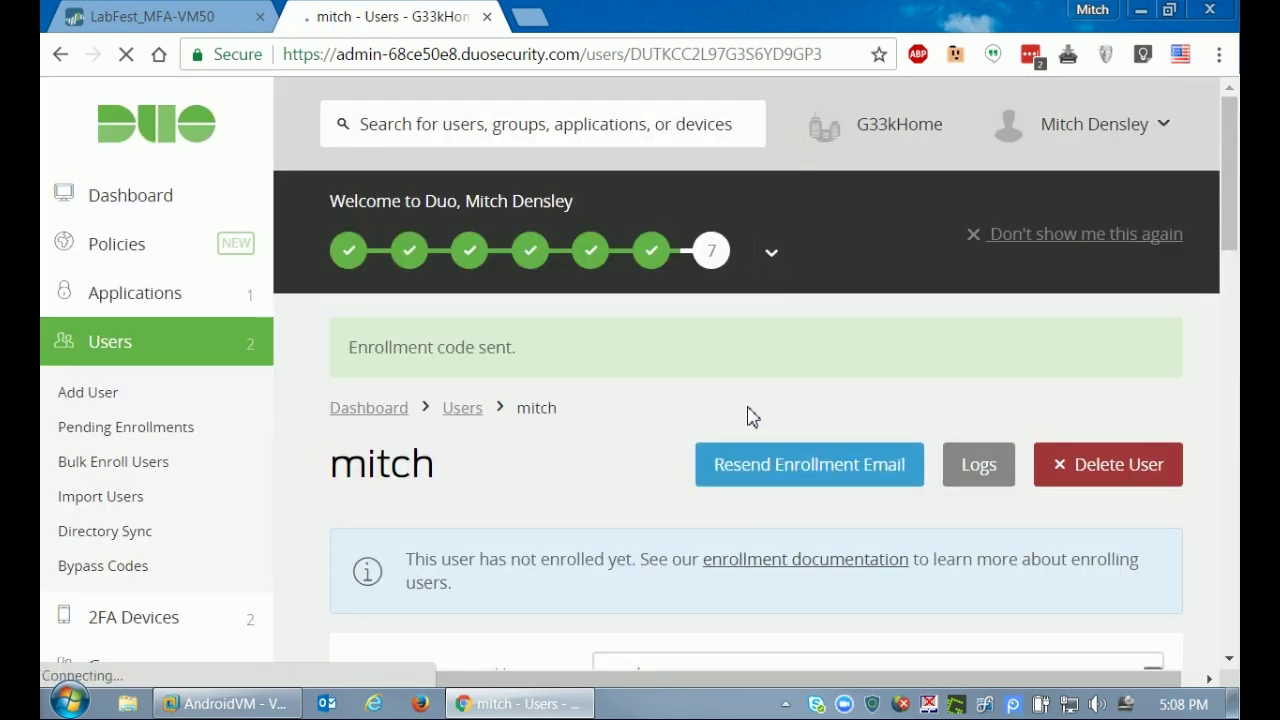
pyautogui.click(298, 702)
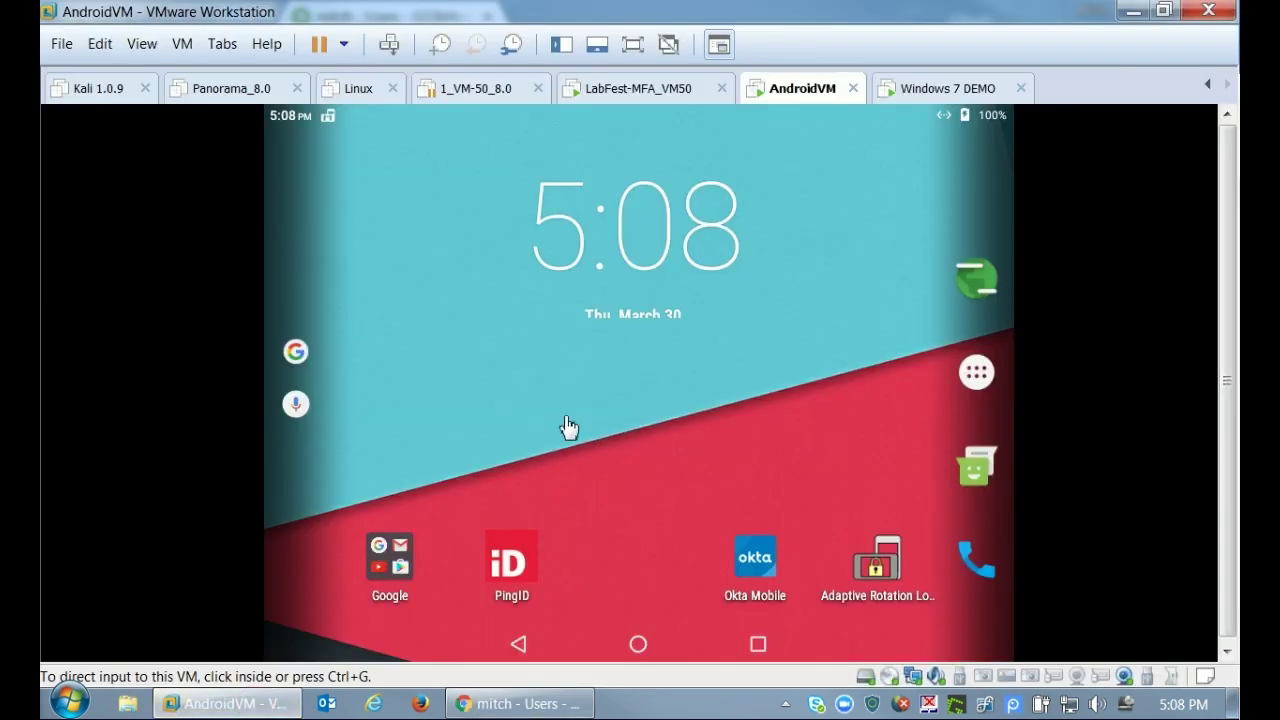
# On the Android VM, open the Duo Security Enrollment email in Gmail and follow its enrollment link.
pyautogui.click(566, 424)
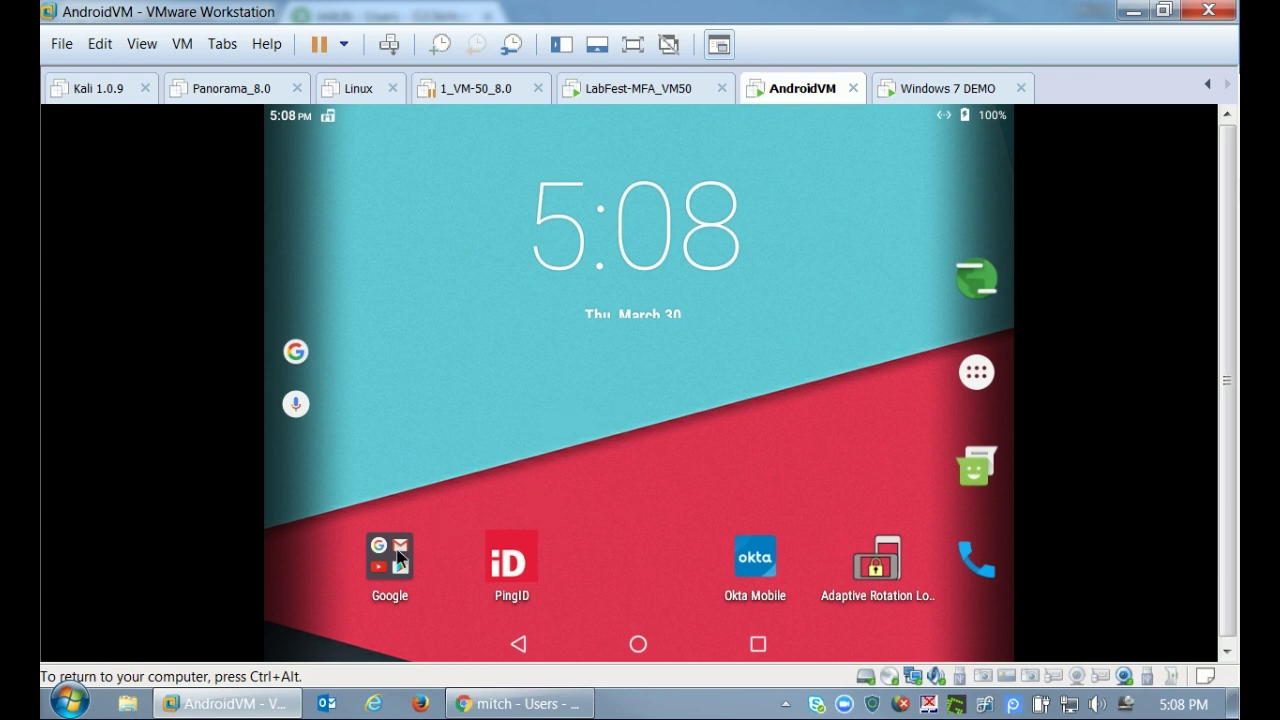
pyautogui.click(398, 558)
pyautogui.click(672, 430)
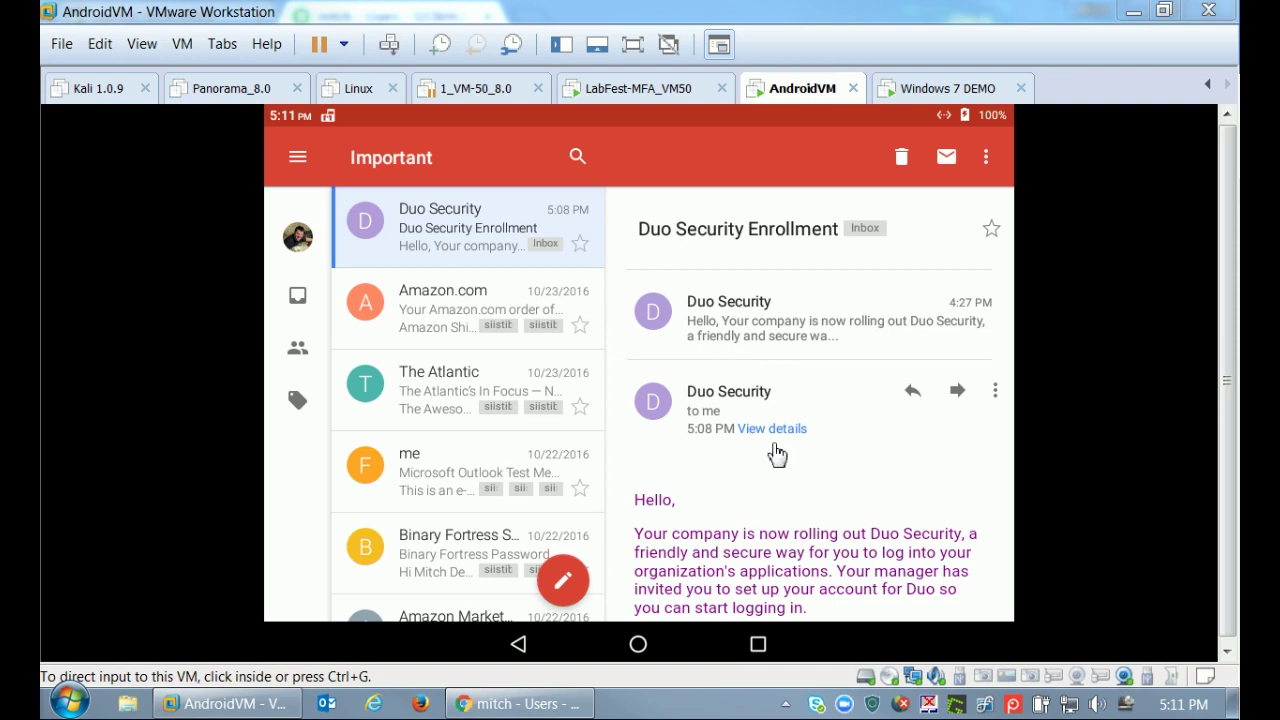
pyautogui.click(785, 473)
pyautogui.scroll(-1, 866, 494)
pyautogui.scroll(-2, 858, 493)
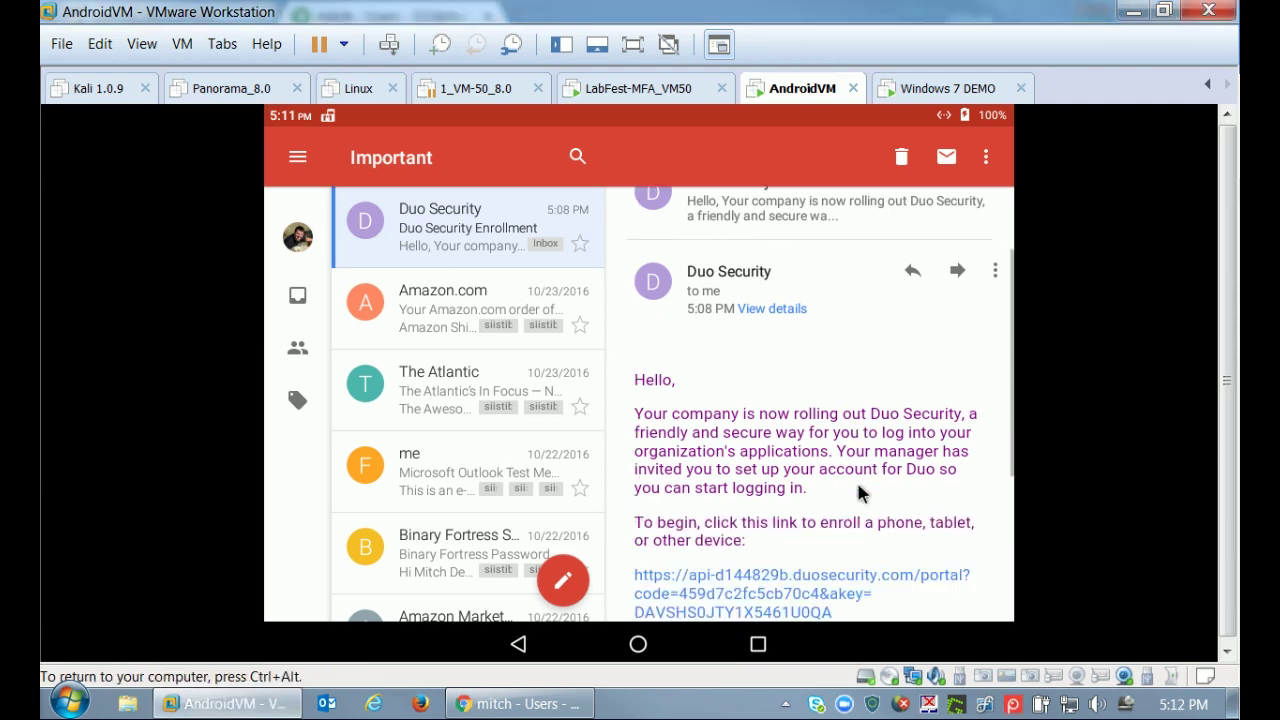
pyautogui.click(752, 521)
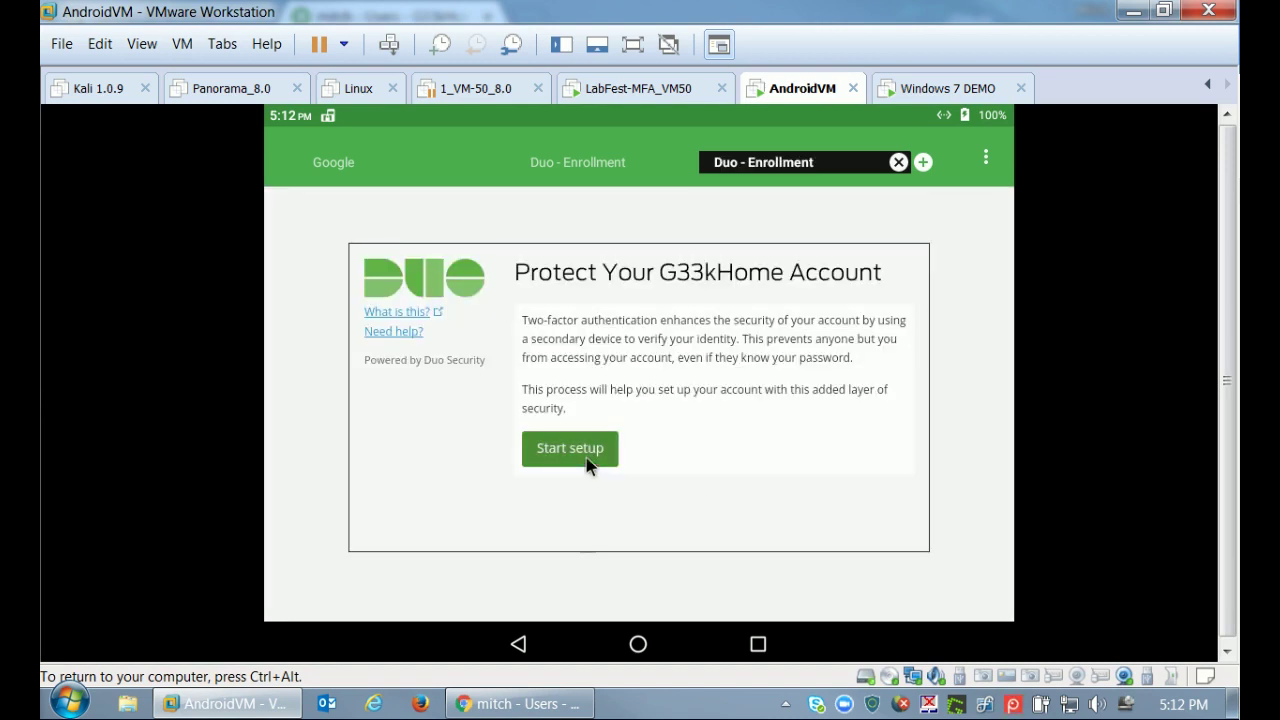
# Set up an Android tablet with Duo Mobile already installed, choosing to get the activation link by email.
pyautogui.click(588, 458)
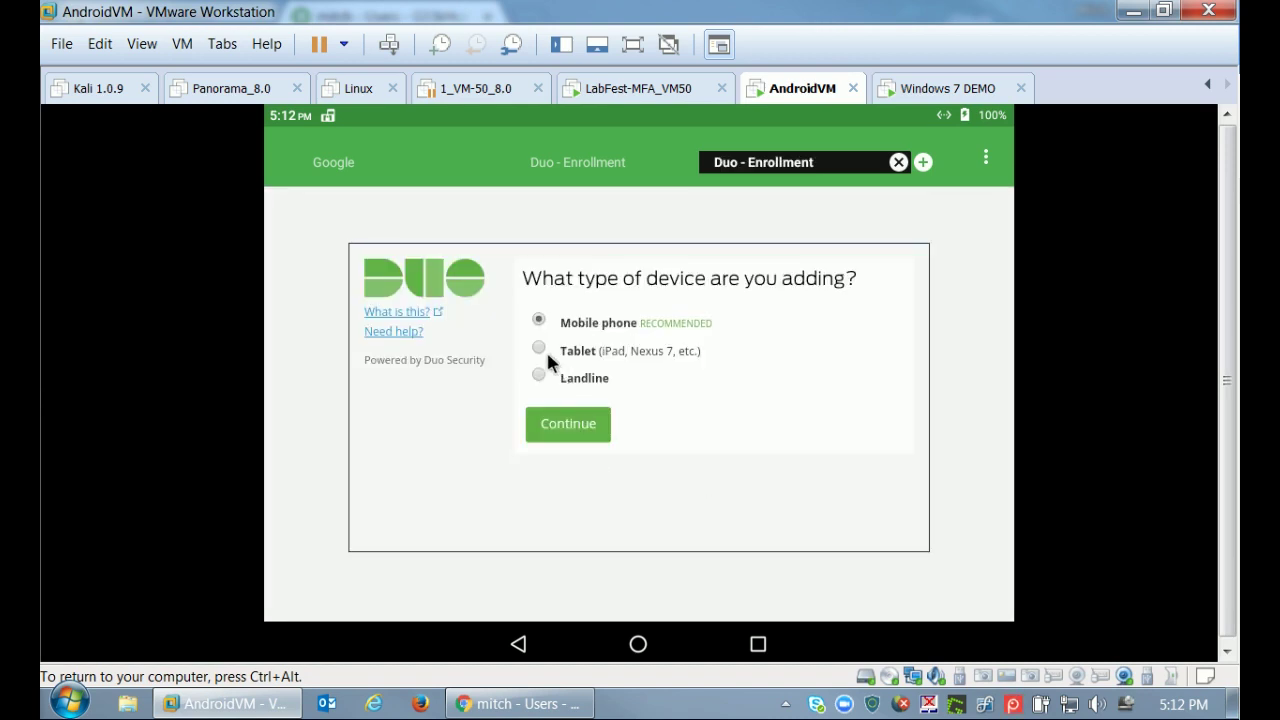
pyautogui.click(540, 350)
pyautogui.click(573, 427)
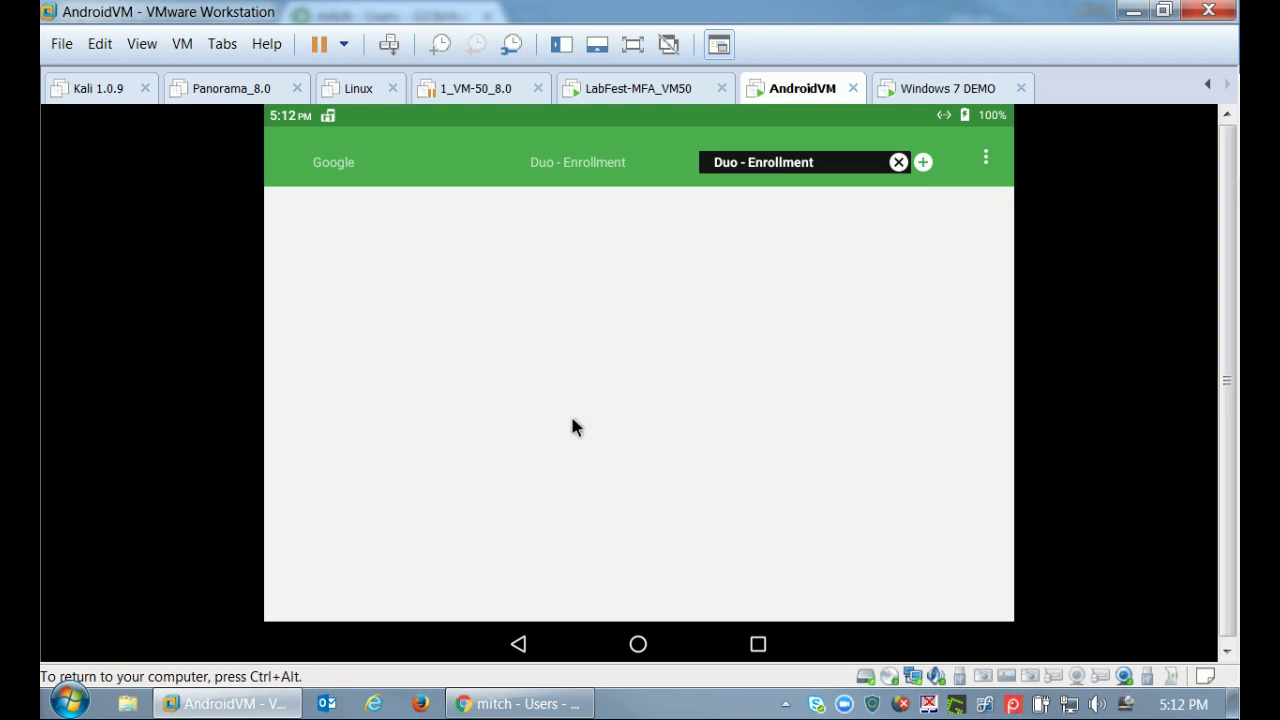
pyautogui.click(532, 349)
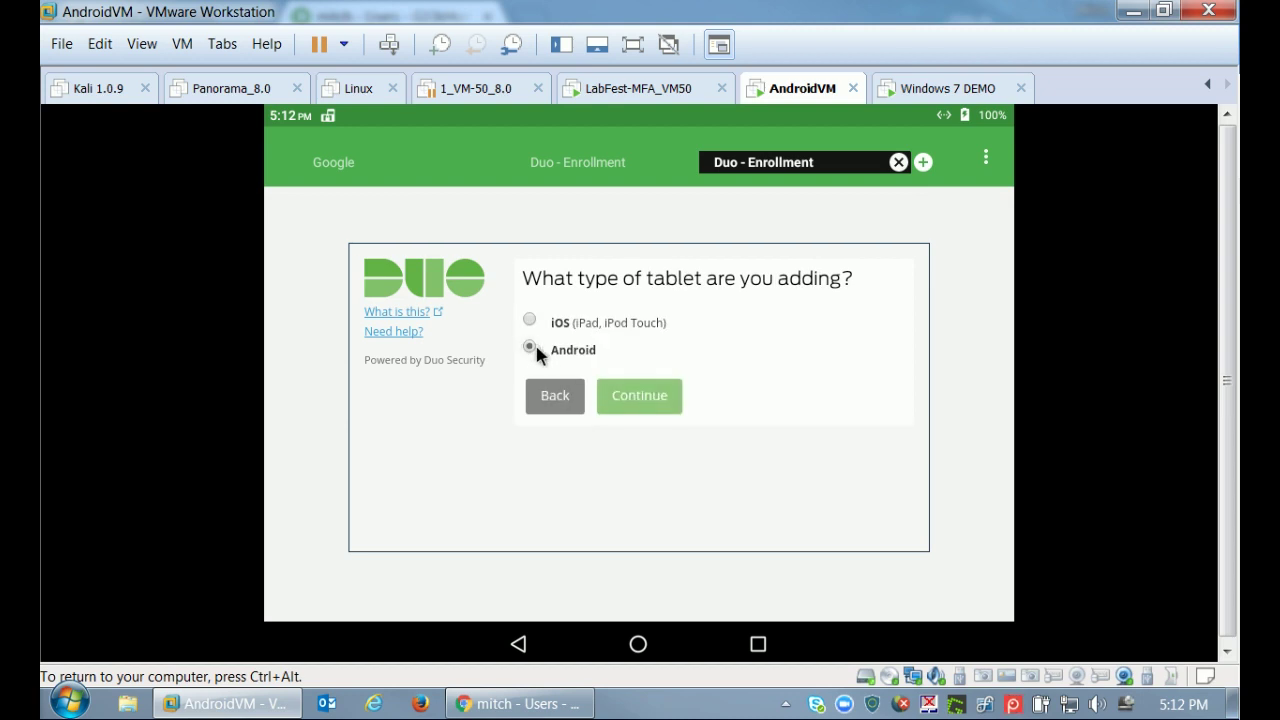
pyautogui.click(638, 398)
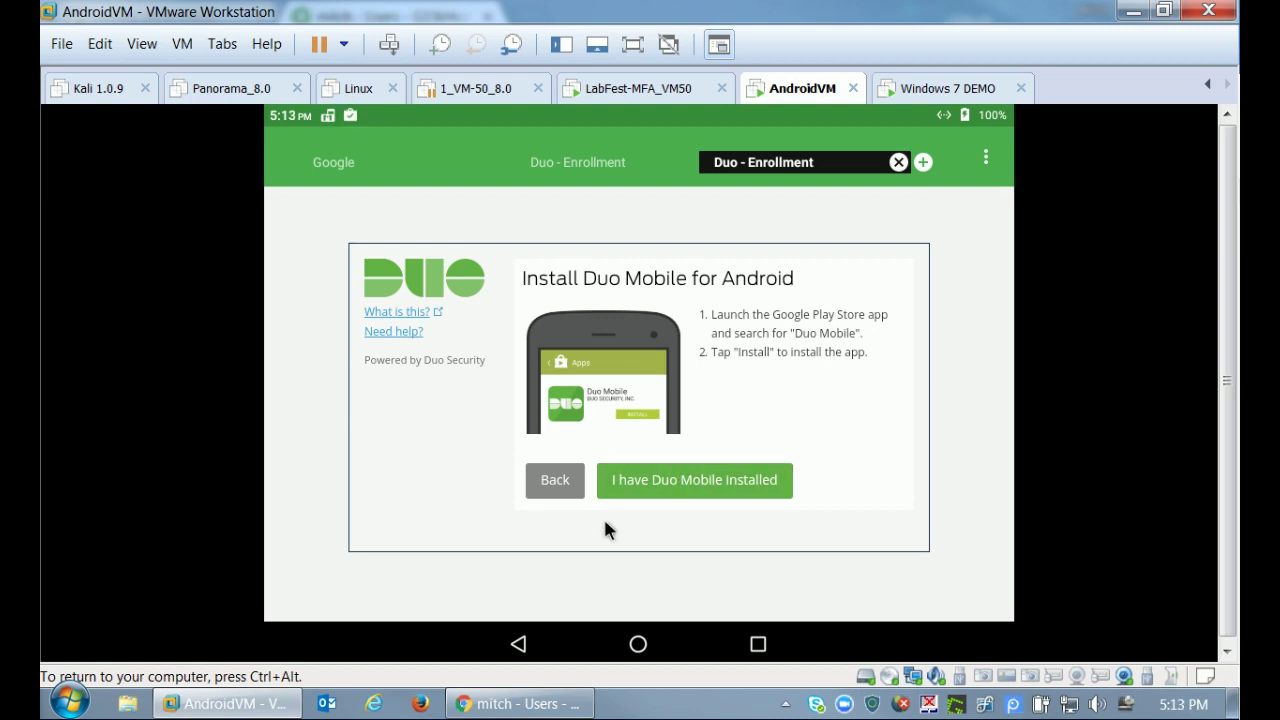
pyautogui.click(674, 486)
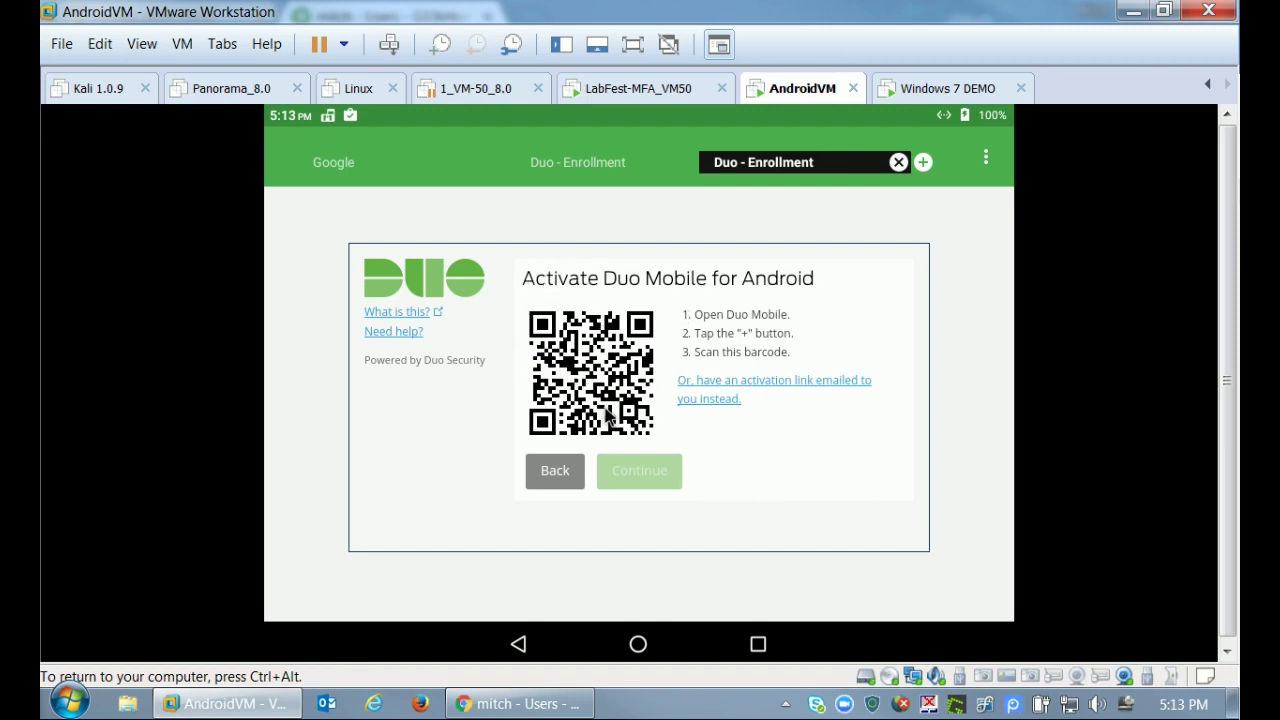
pyautogui.click(779, 386)
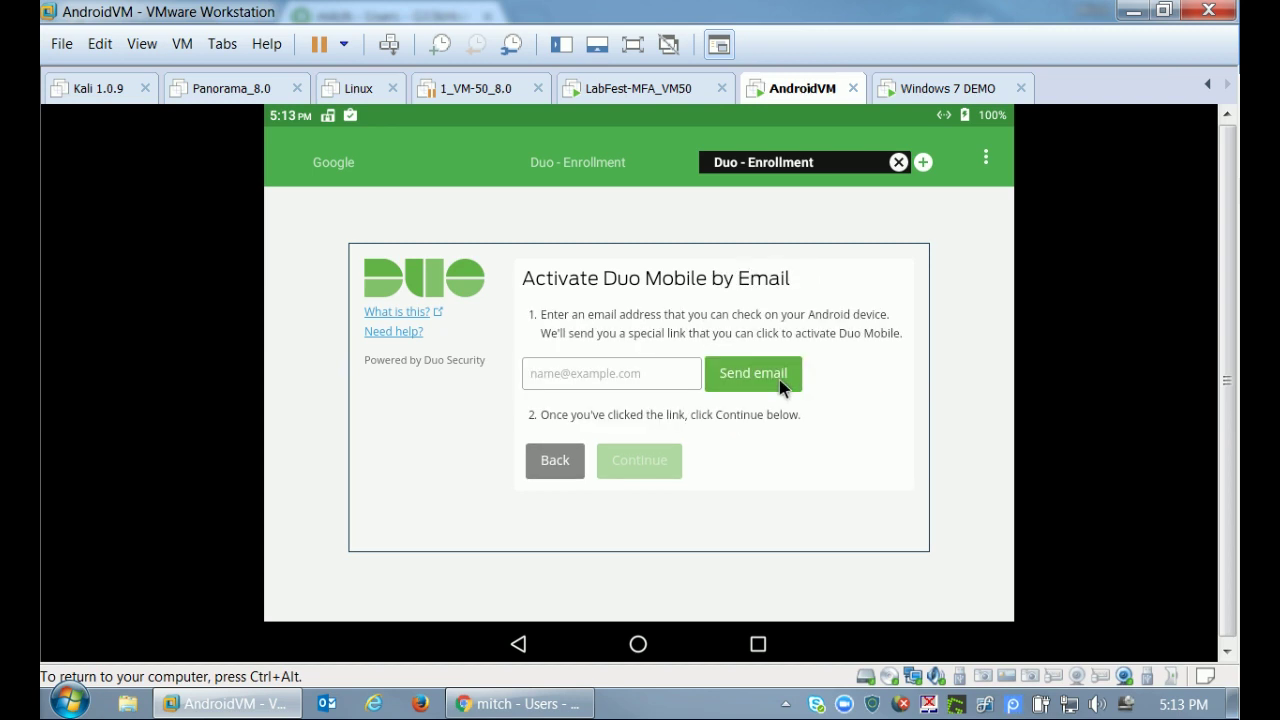
# Send the Duo activation email to the suggested e-mail address.
pyautogui.click(559, 385)
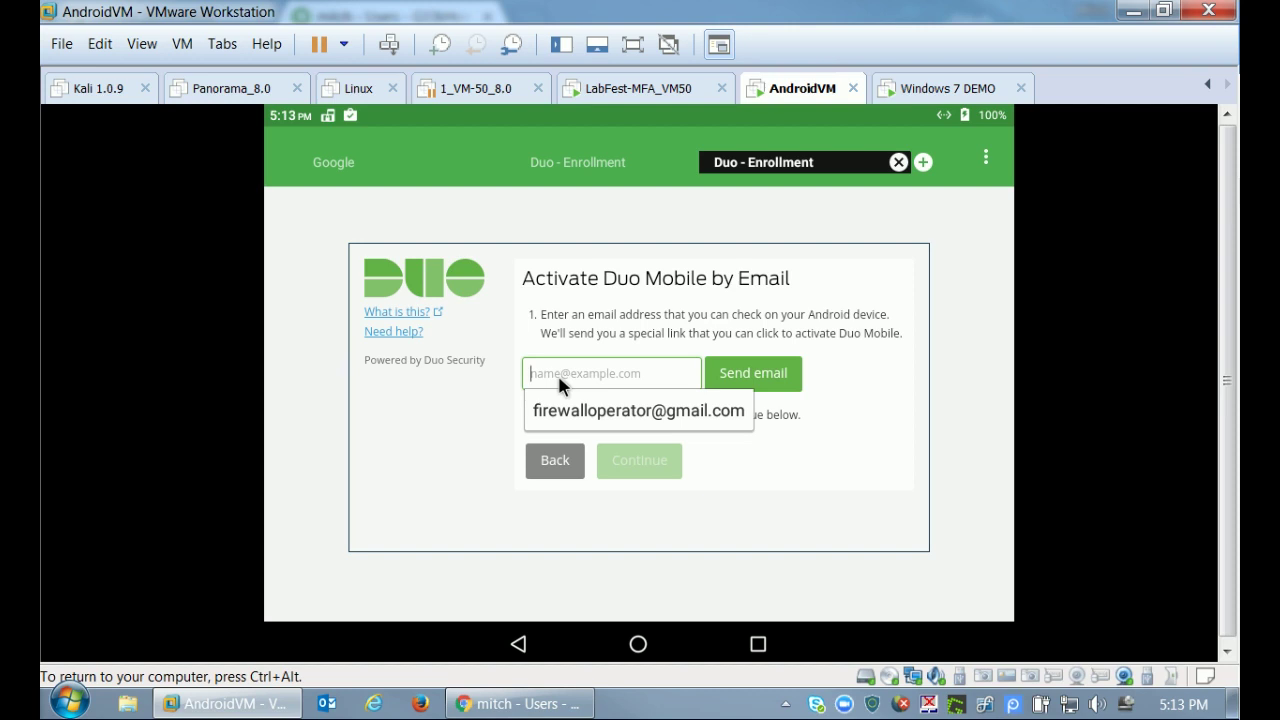
pyautogui.click(557, 411)
pyautogui.click(741, 373)
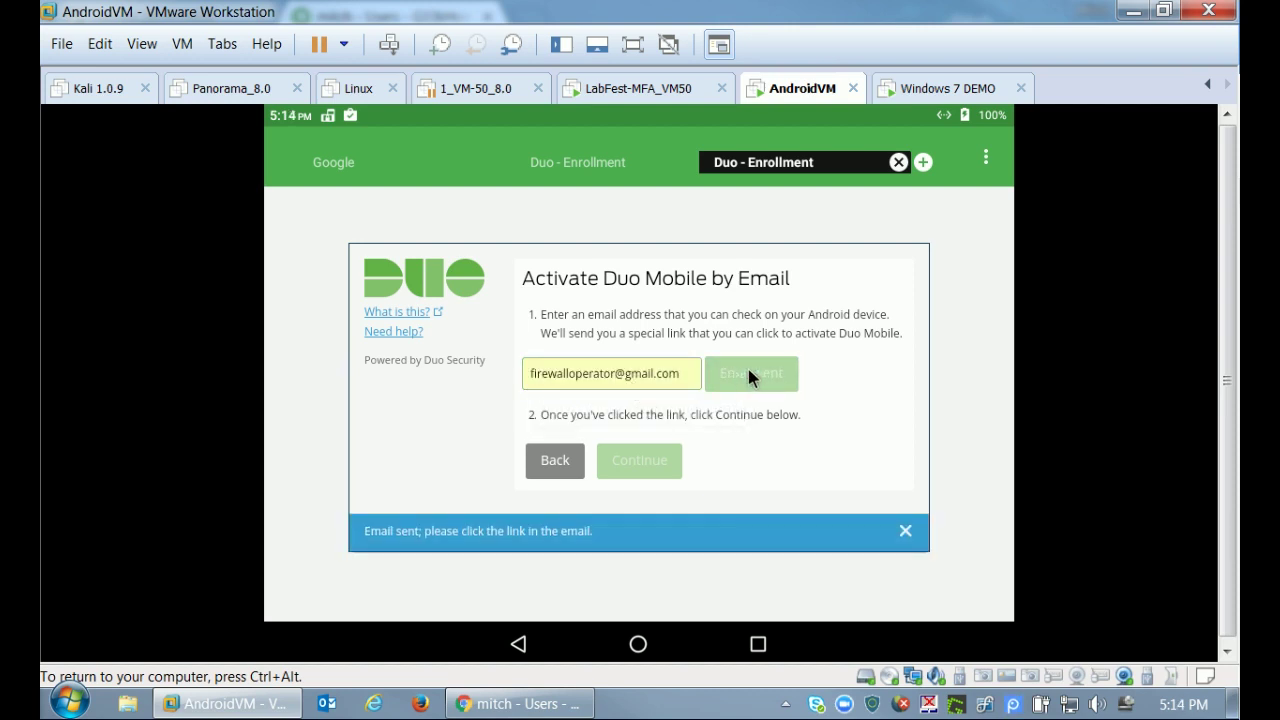
# Open the activation link from the notification email in Duo Mobile, set to Always, then go home.
pyautogui.hotkey('ctrl', 'alt')
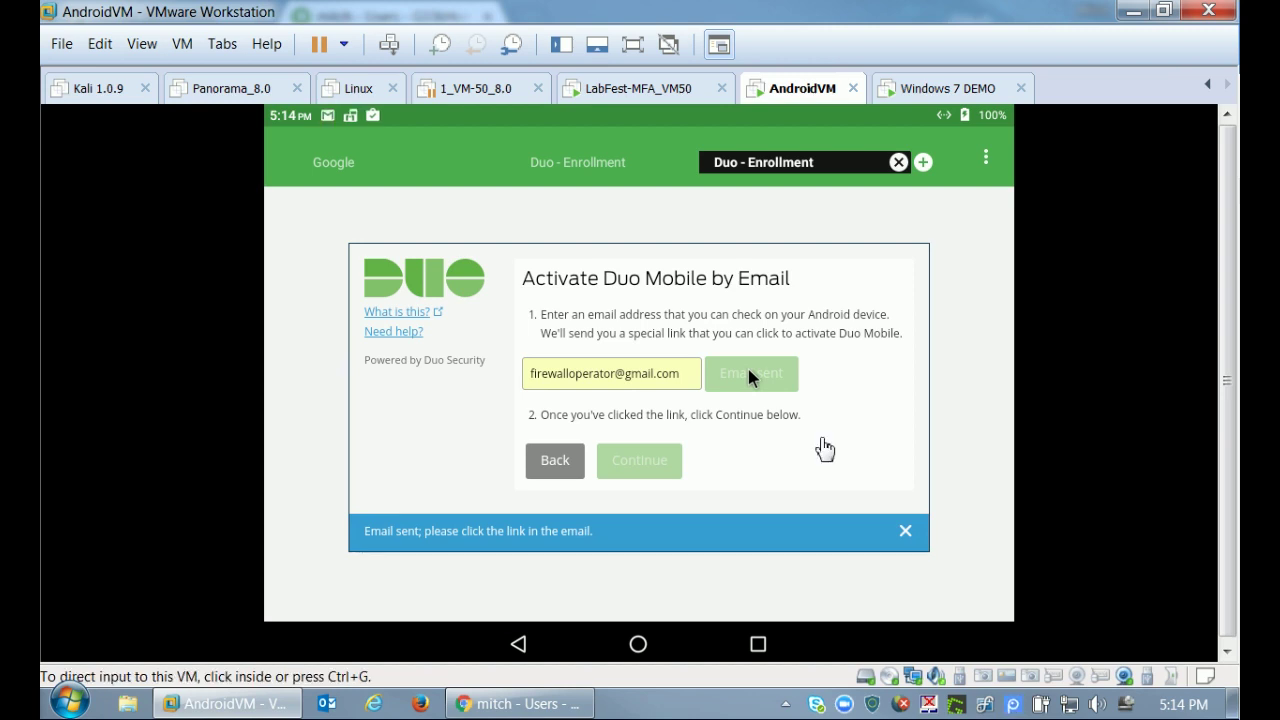
pyautogui.click(767, 472)
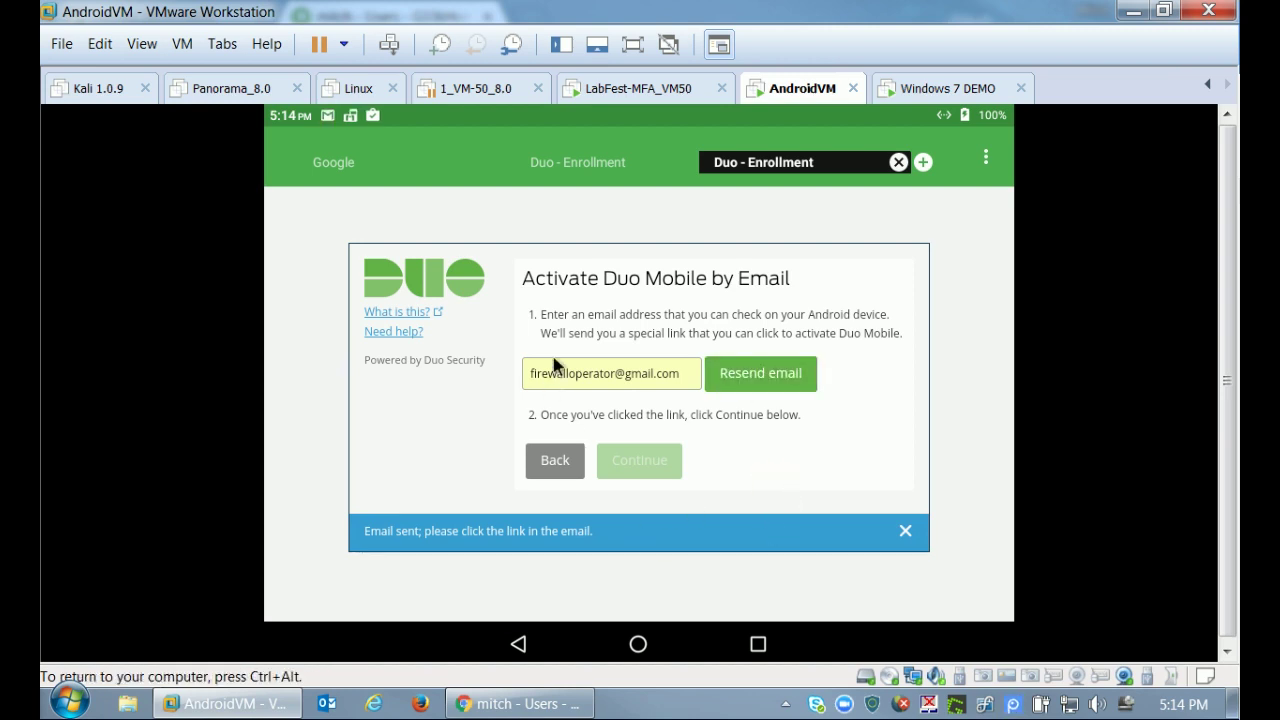
pyautogui.moveTo(380, 115); pyautogui.dragTo(409, 297)
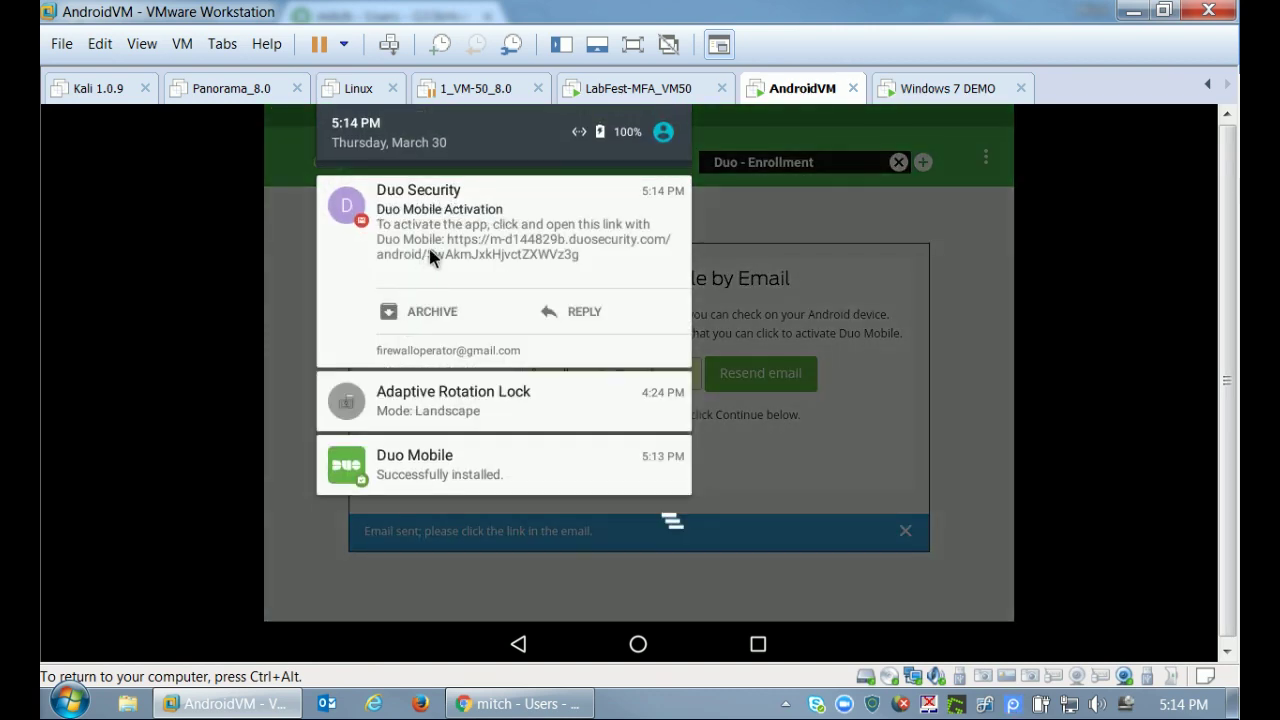
pyautogui.click(432, 256)
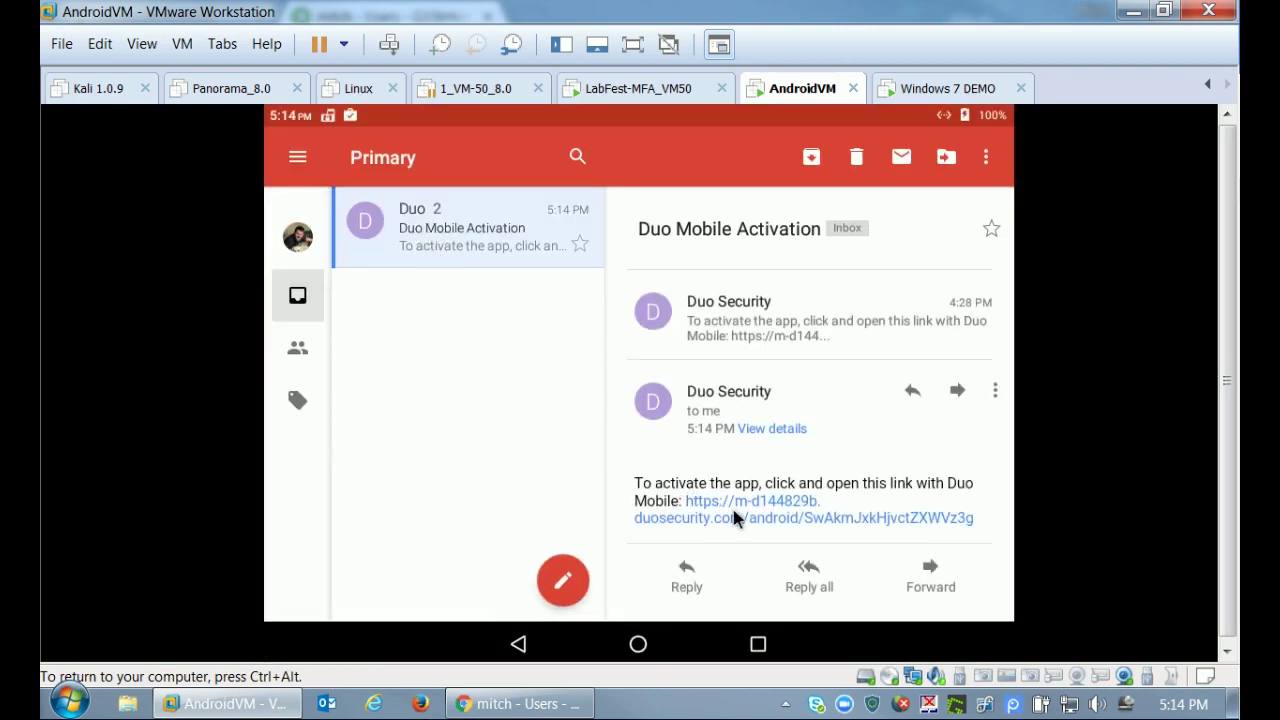
pyautogui.click(755, 507)
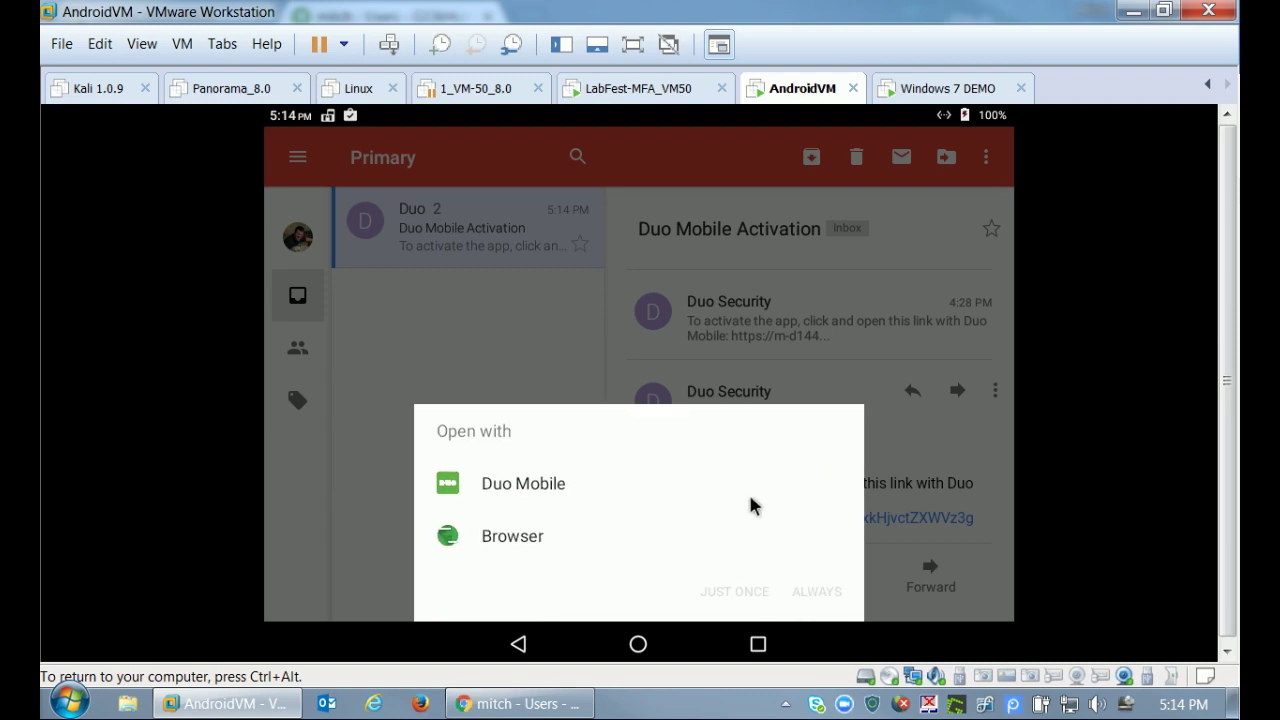
pyautogui.click(462, 490)
pyautogui.click(815, 590)
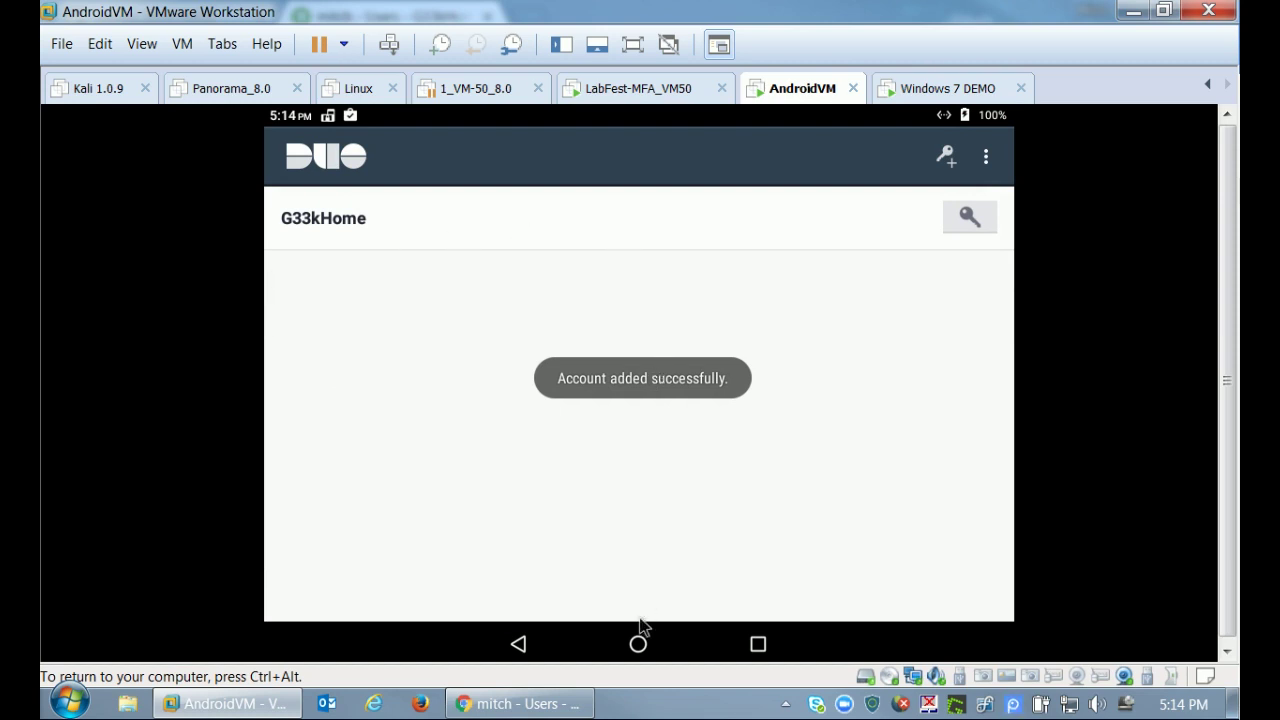
pyautogui.click(640, 644)
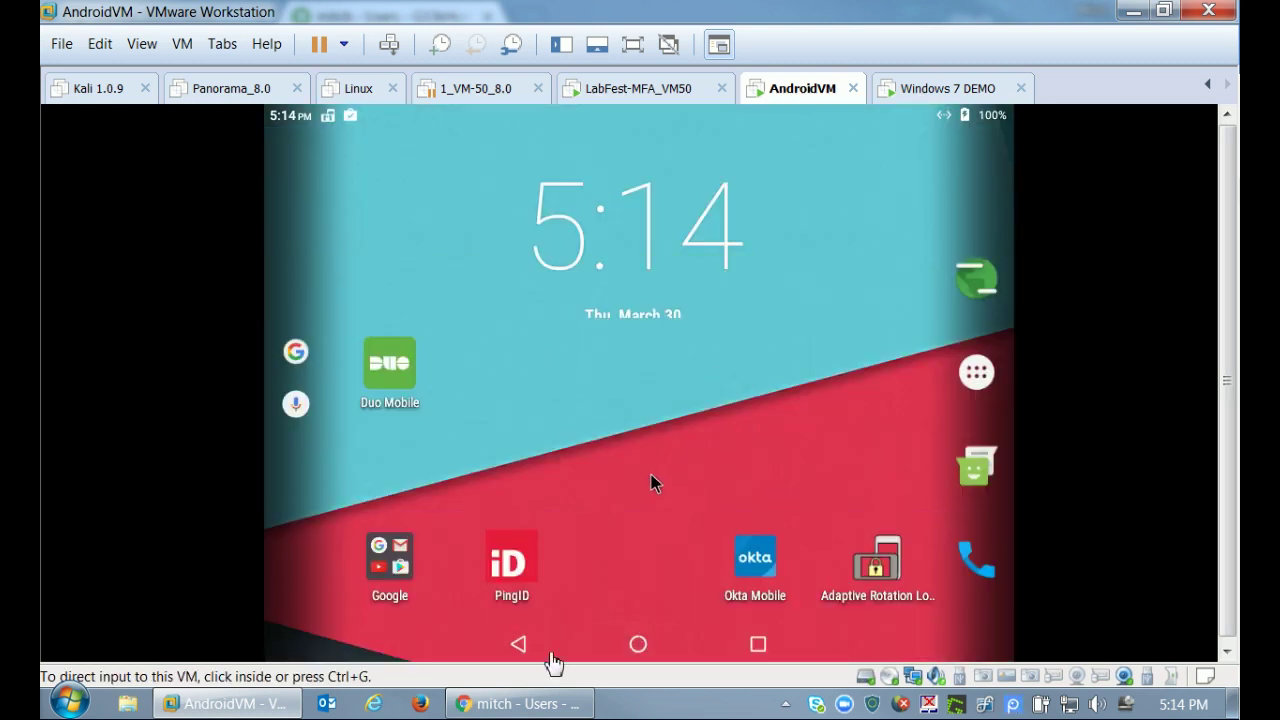
# Filter Duo's Protect an Application list by 'palo' to find Palo Alto SSL VPN.
pyautogui.click(502, 702)
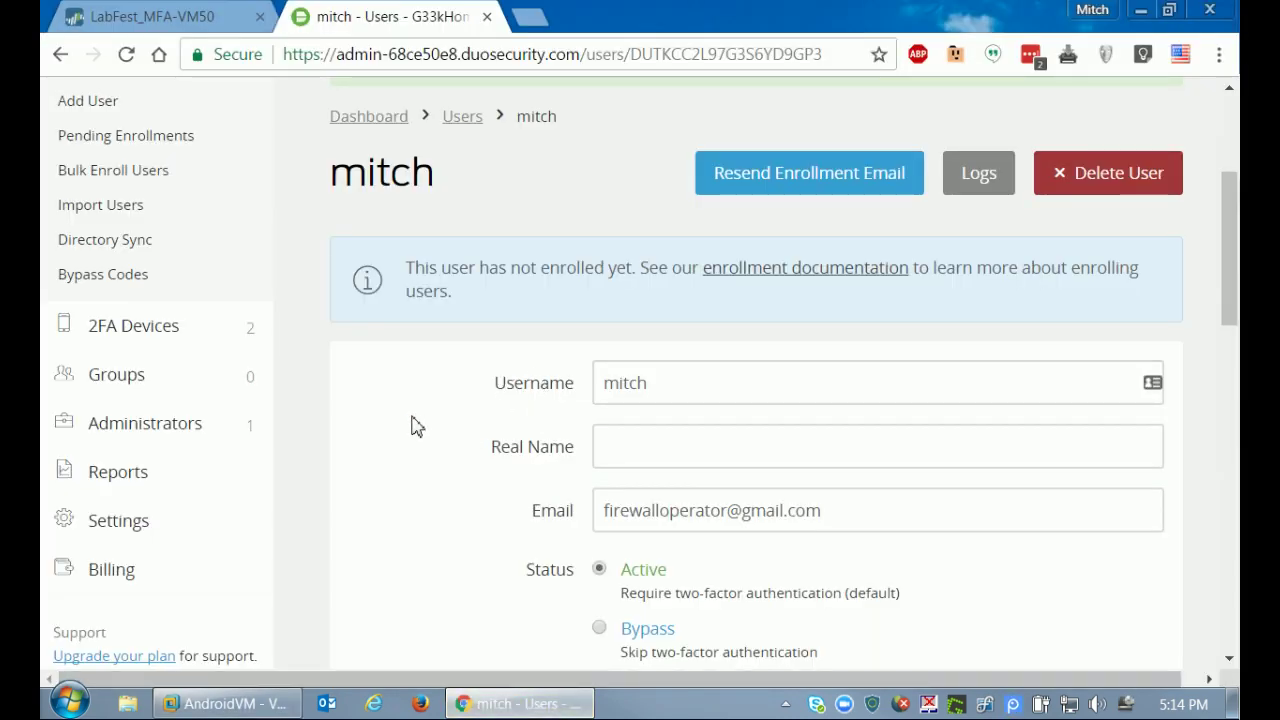
pyautogui.scroll(3, 340, 335)
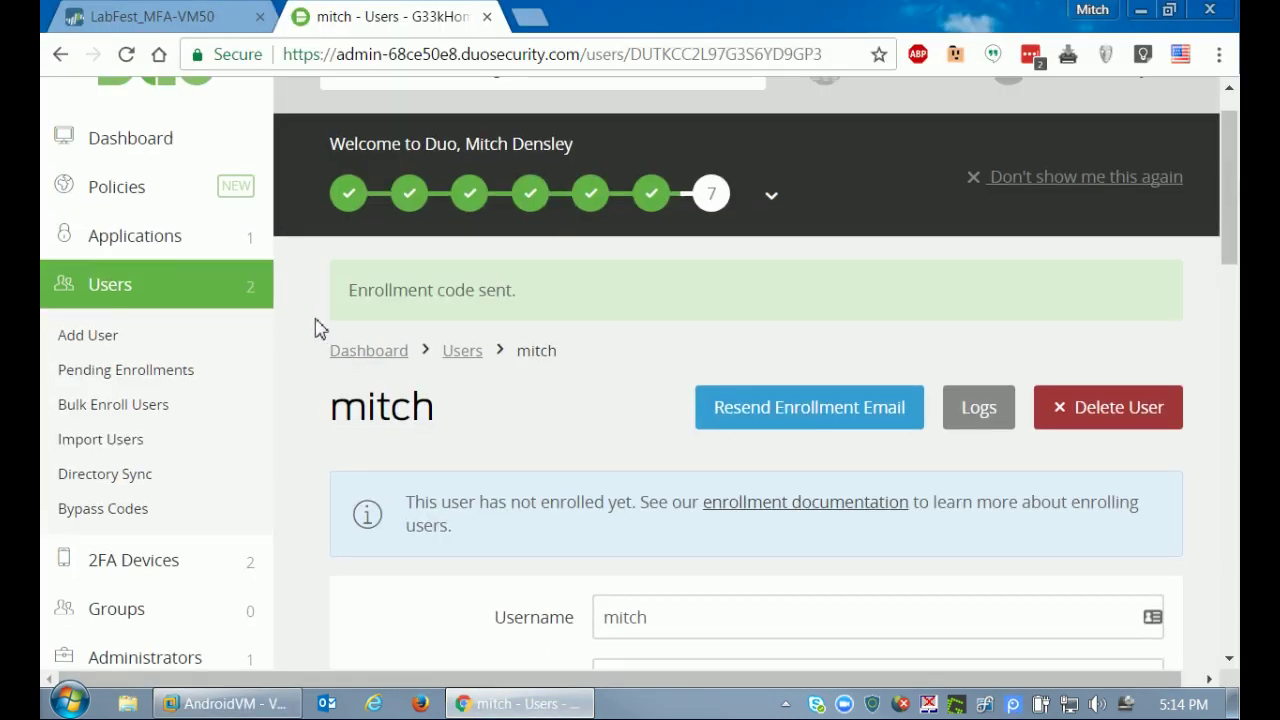
pyautogui.click(160, 250)
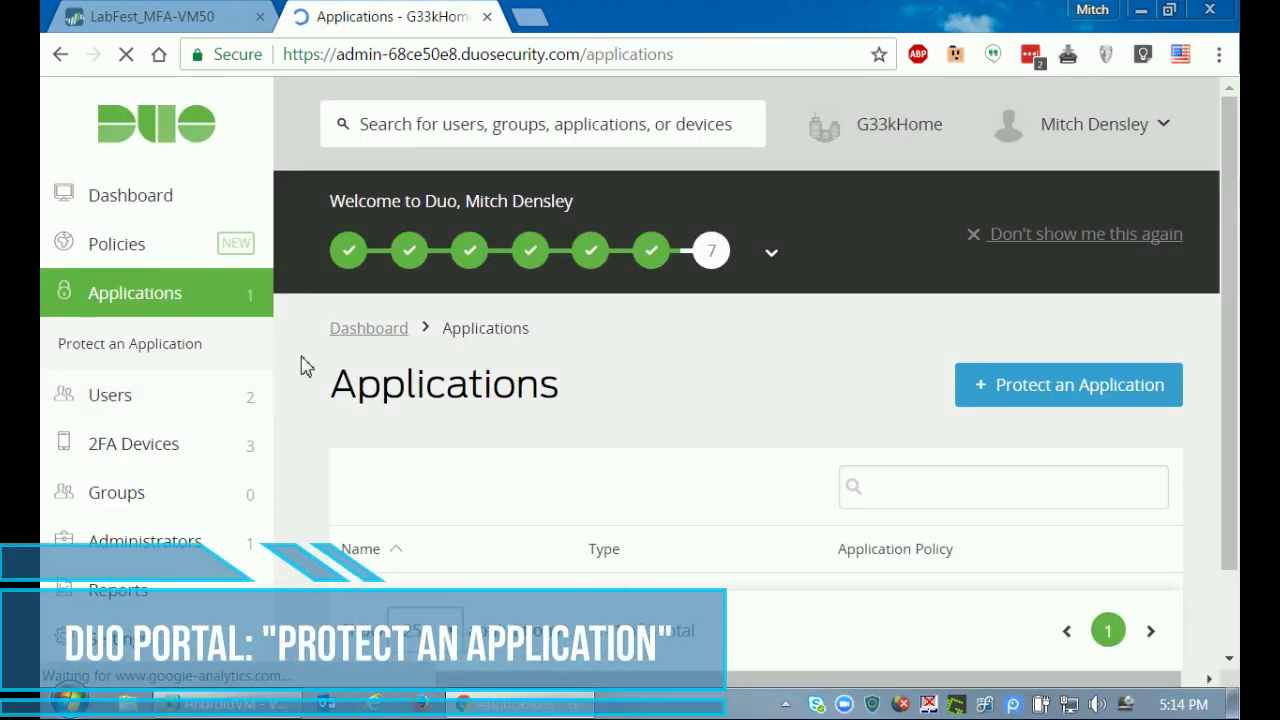
pyautogui.scroll(-1, 384, 388)
pyautogui.click(1005, 275)
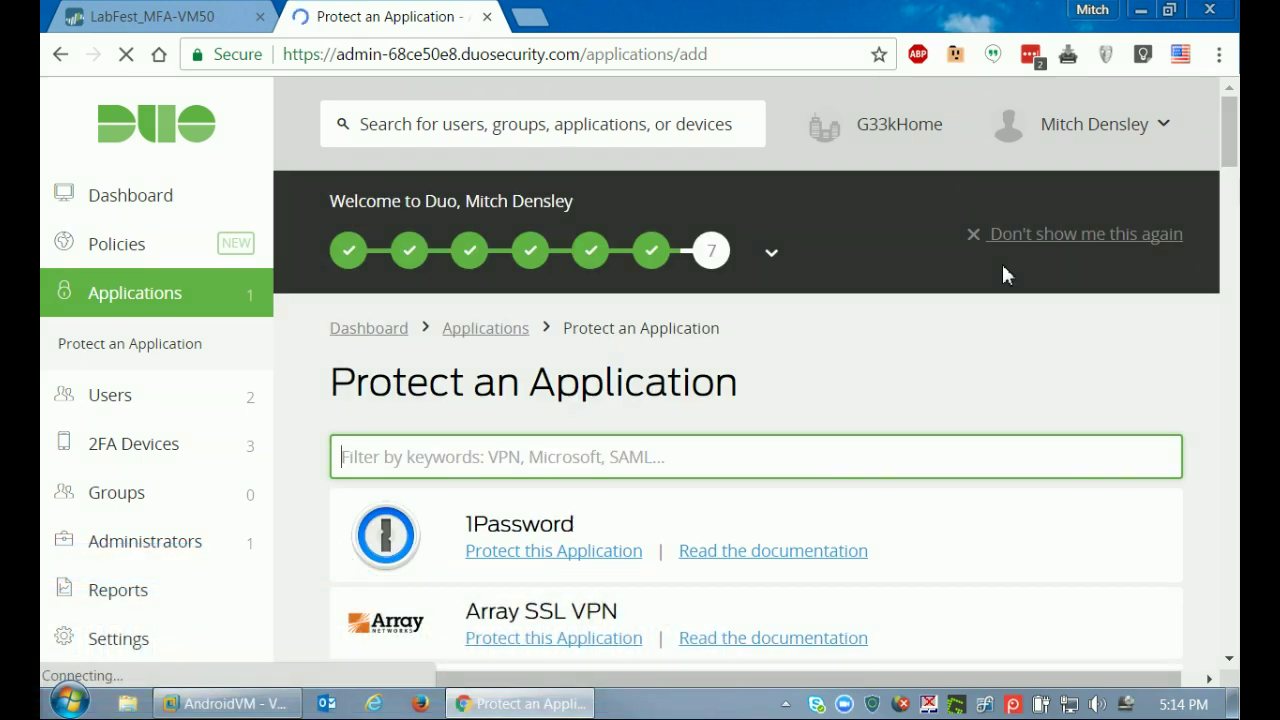
pyautogui.write('palo')
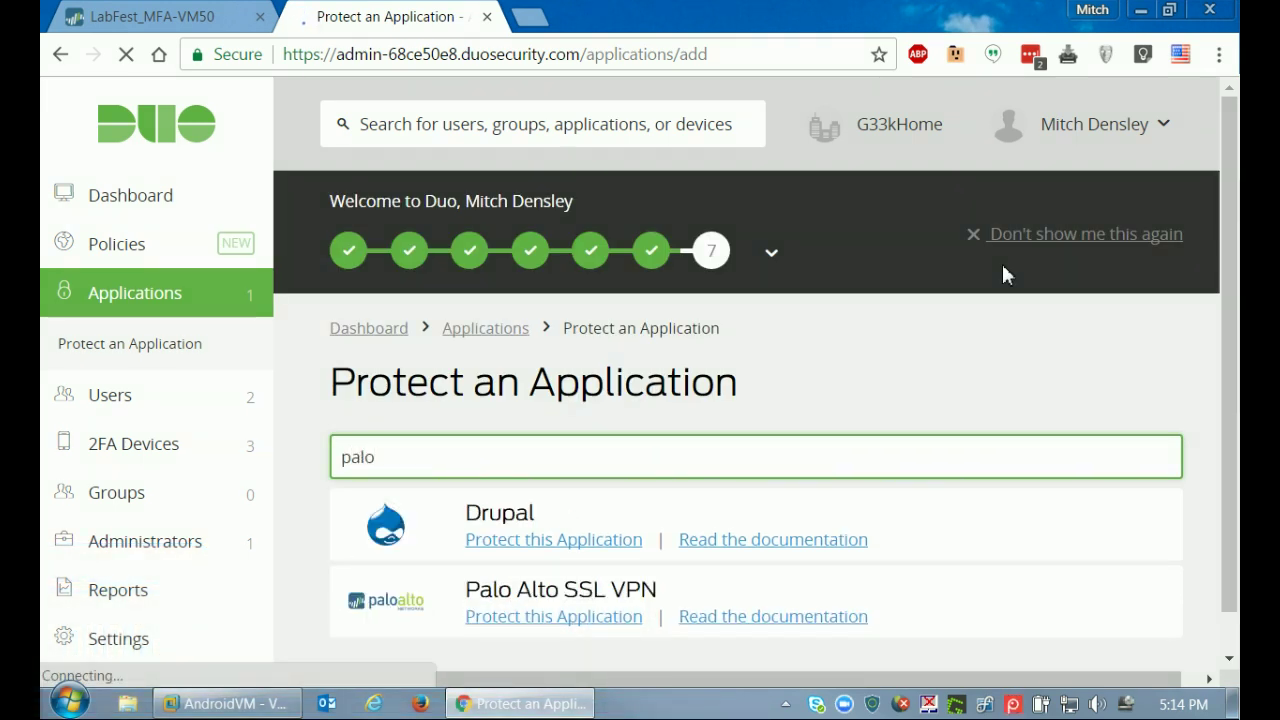
# Protect Palo Alto SSL VPN in Duo and open developer tools on the page's security overview.
pyautogui.click(605, 620)
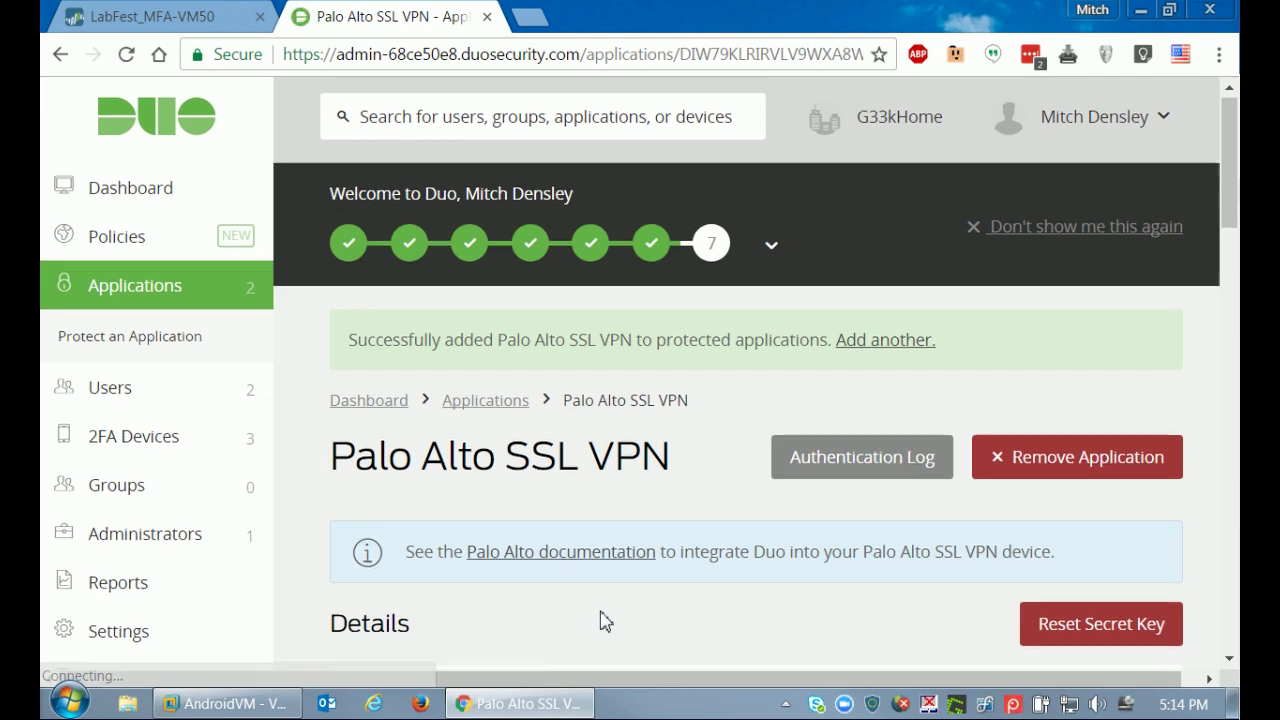
pyautogui.scroll(-2, 605, 620)
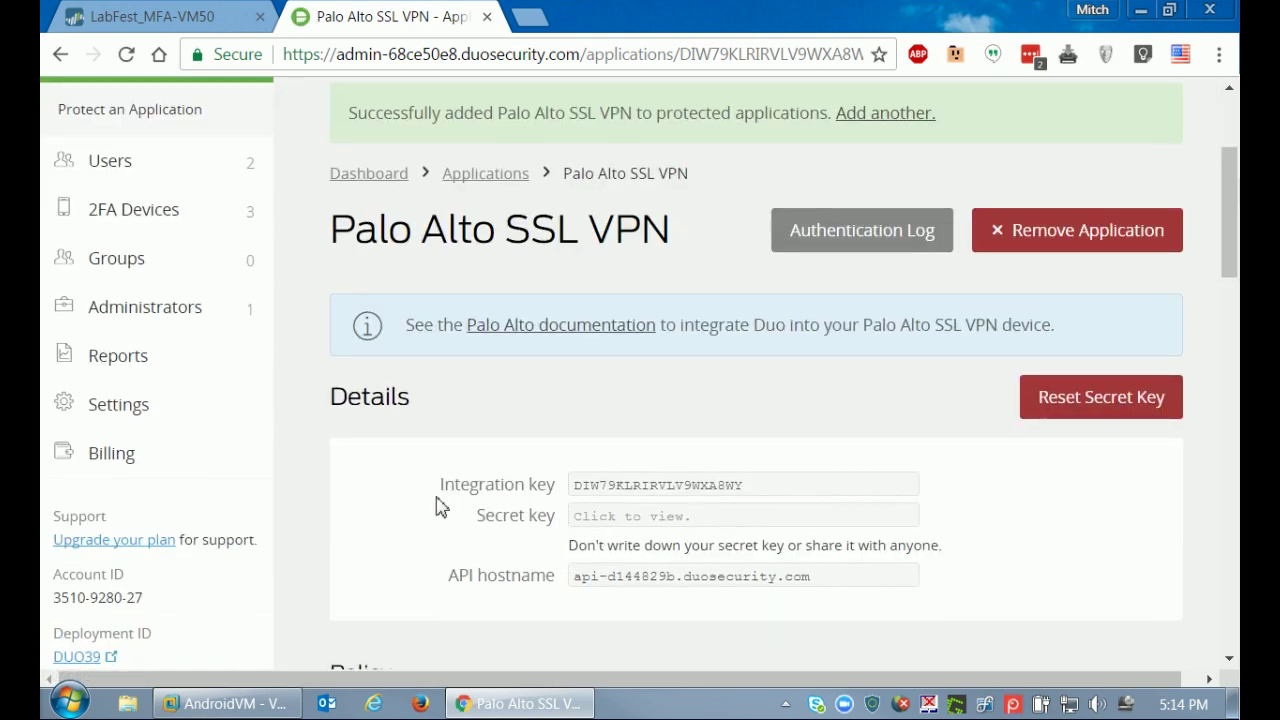
pyautogui.scroll(-1, 440, 508)
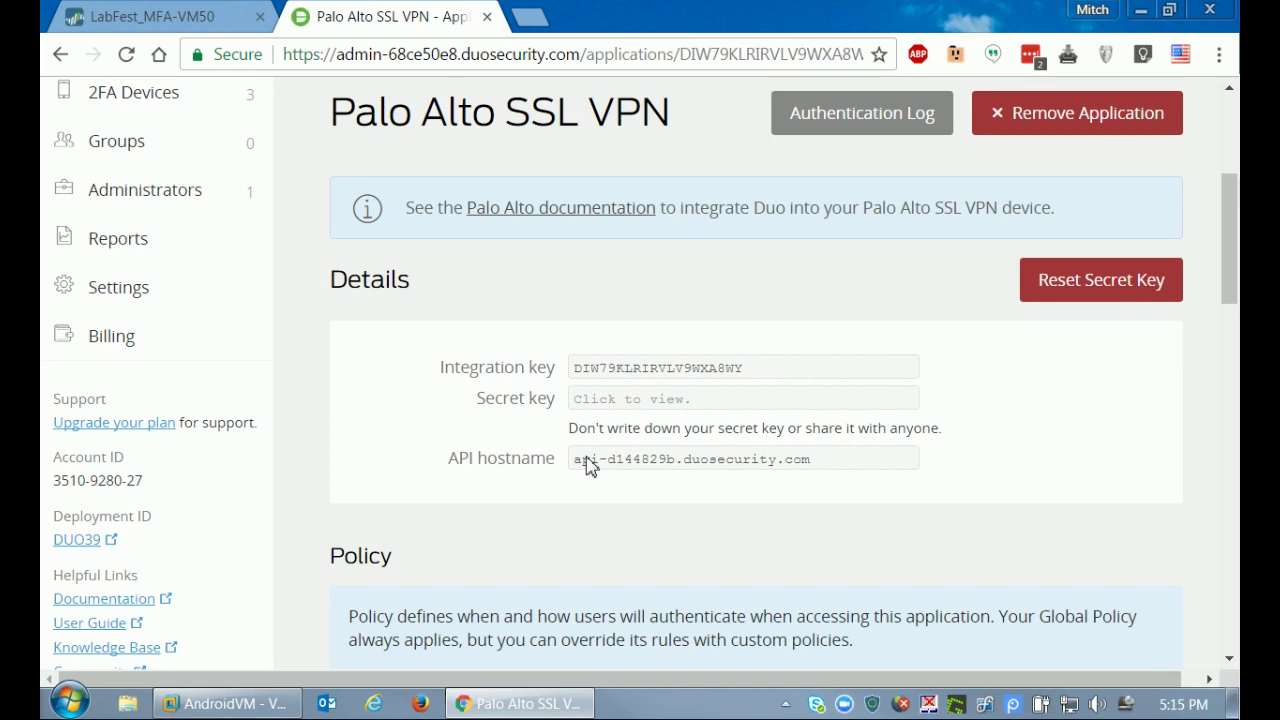
pyautogui.hotkey('ctrl', 'shift', 'i')
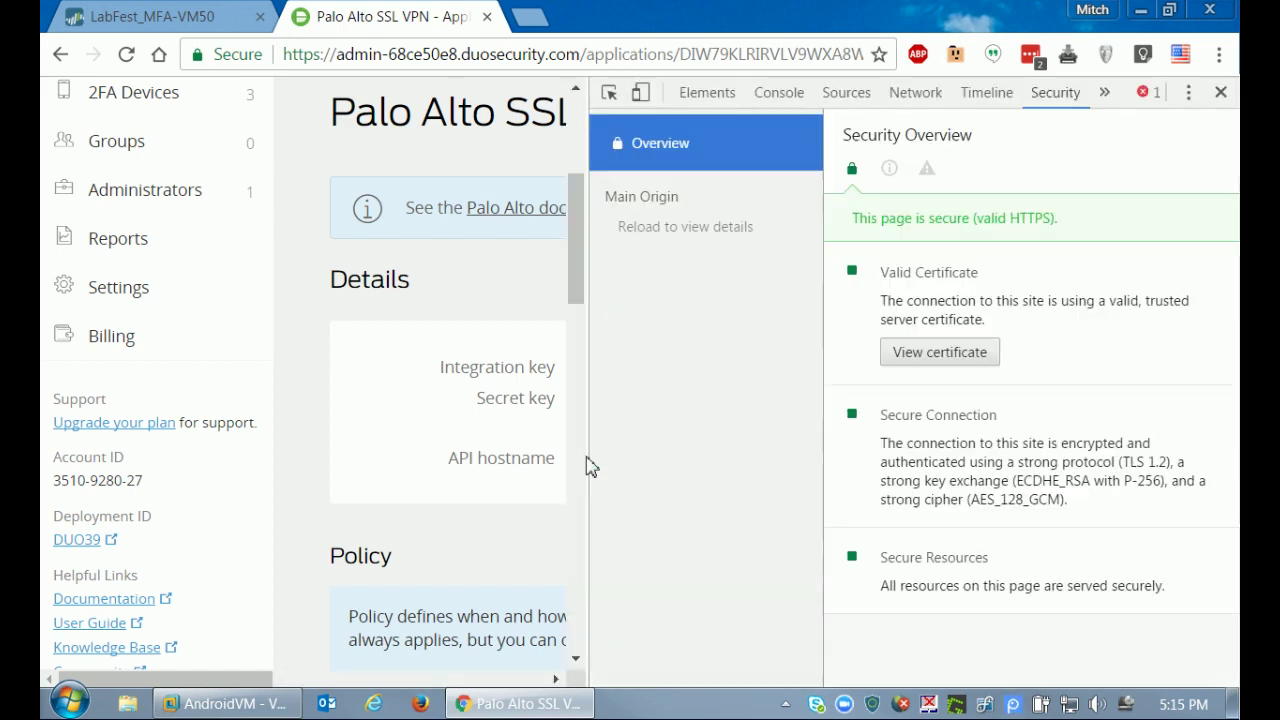
# Open the site certificate's certification path and view the DigiCert root certificate's details.
pyautogui.click(958, 366)
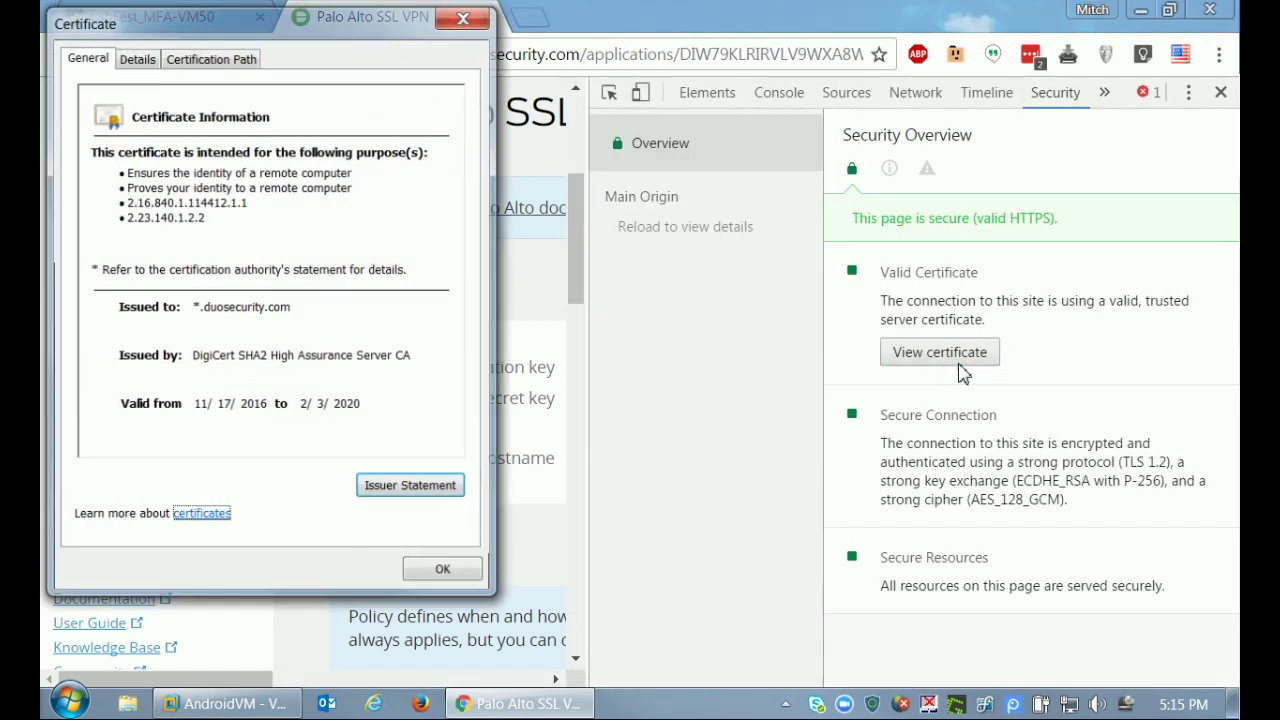
pyautogui.click(204, 58)
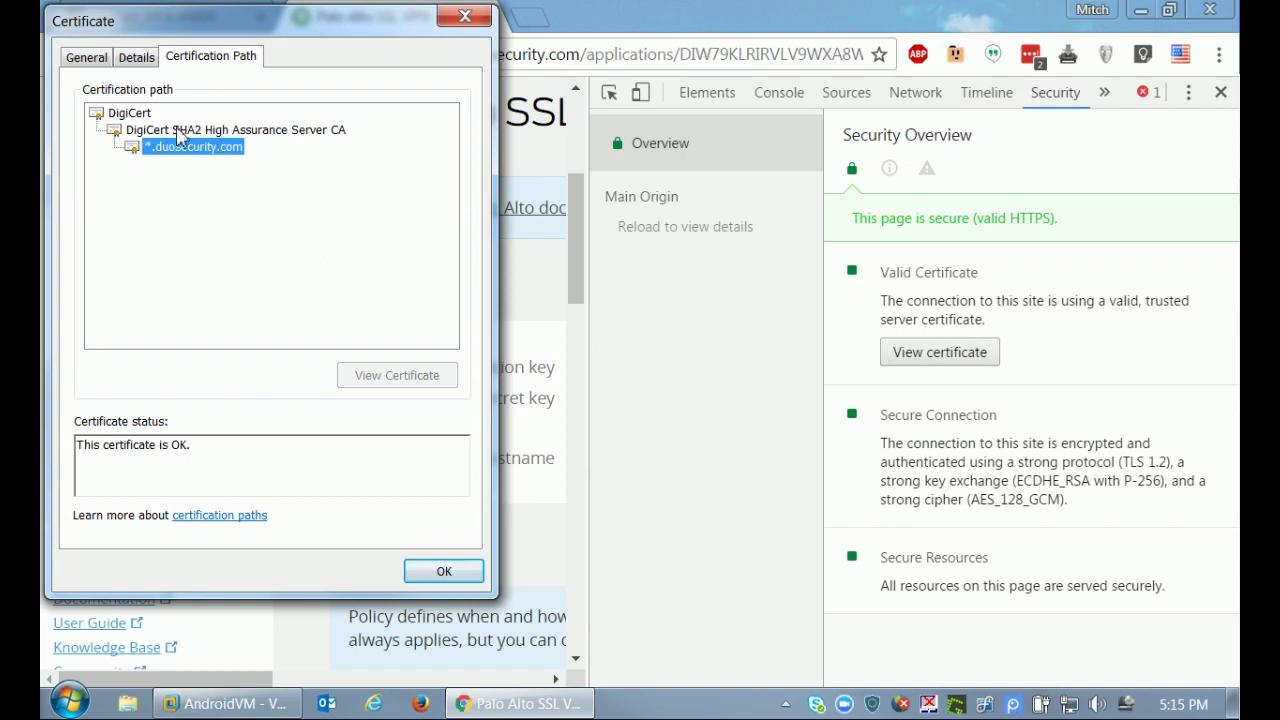
pyautogui.click(130, 114)
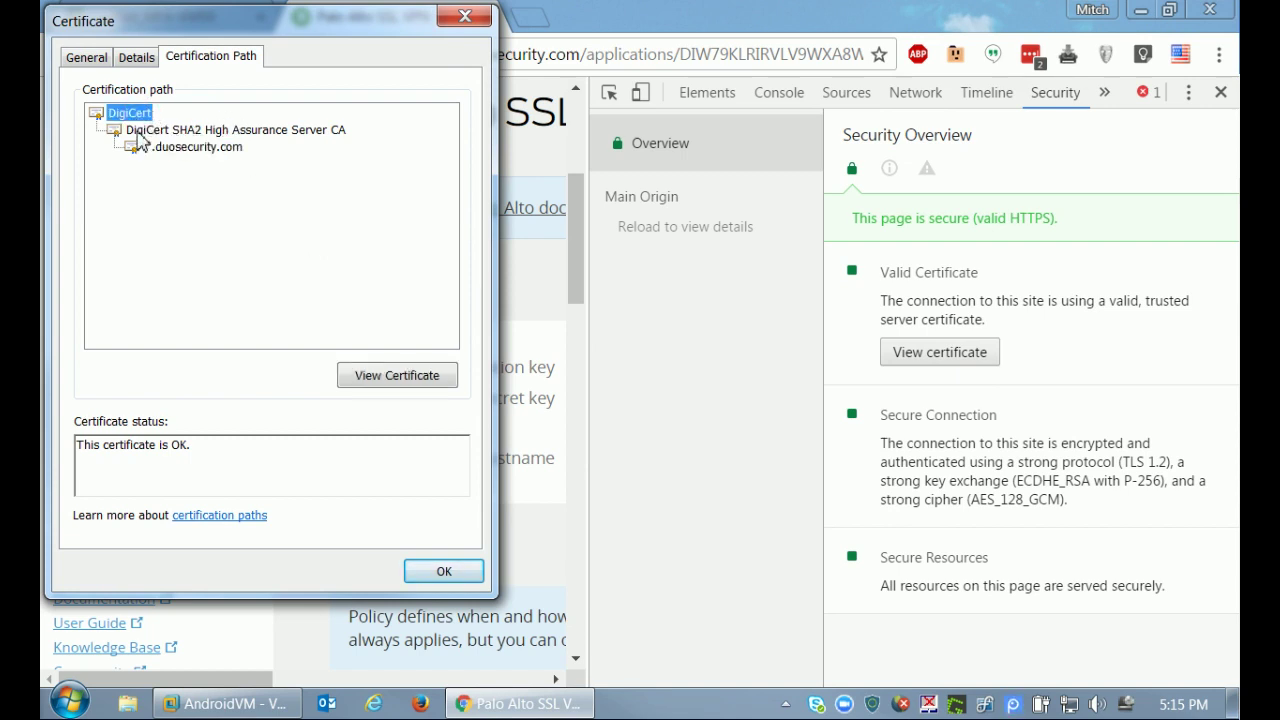
pyautogui.click(140, 131)
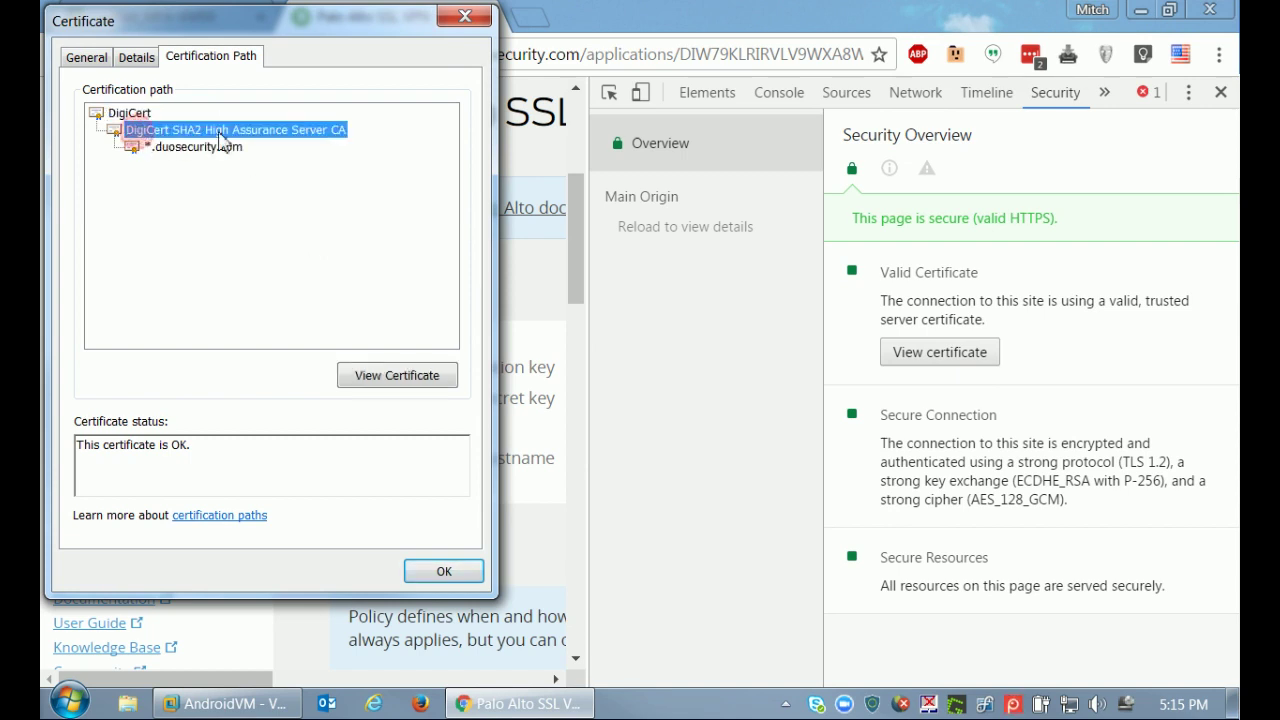
pyautogui.click(132, 114)
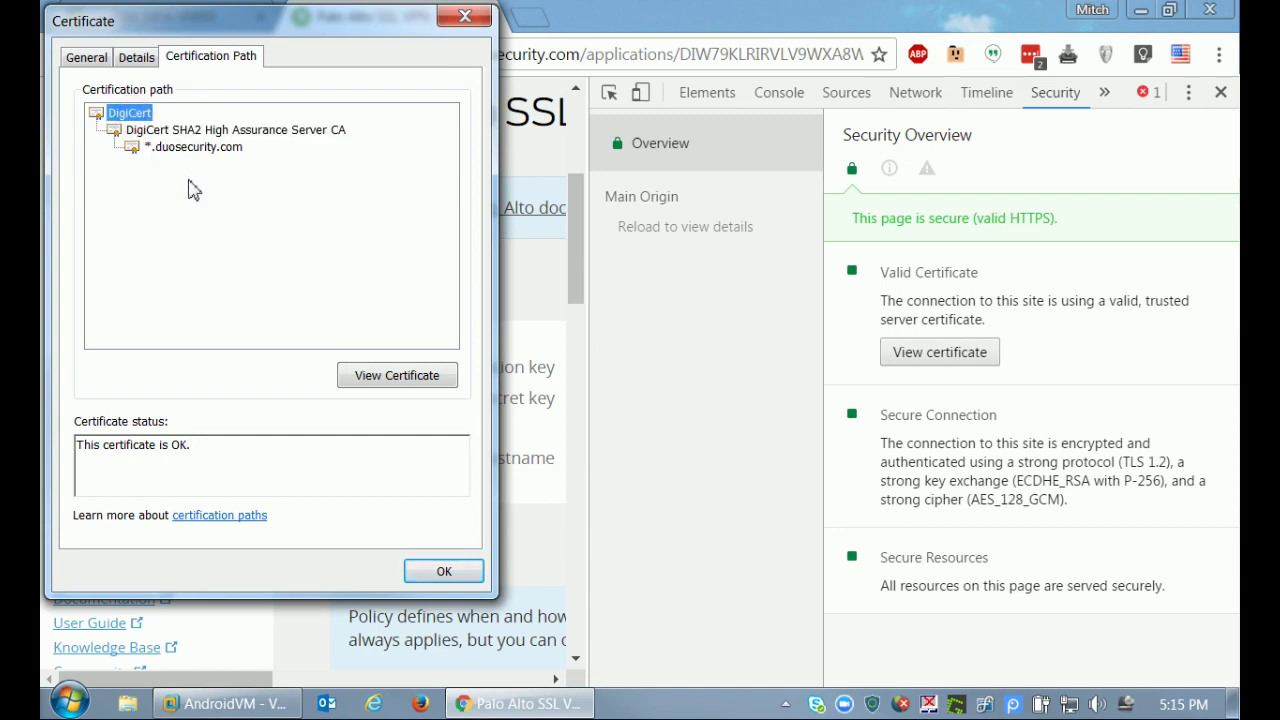
pyautogui.click(360, 375)
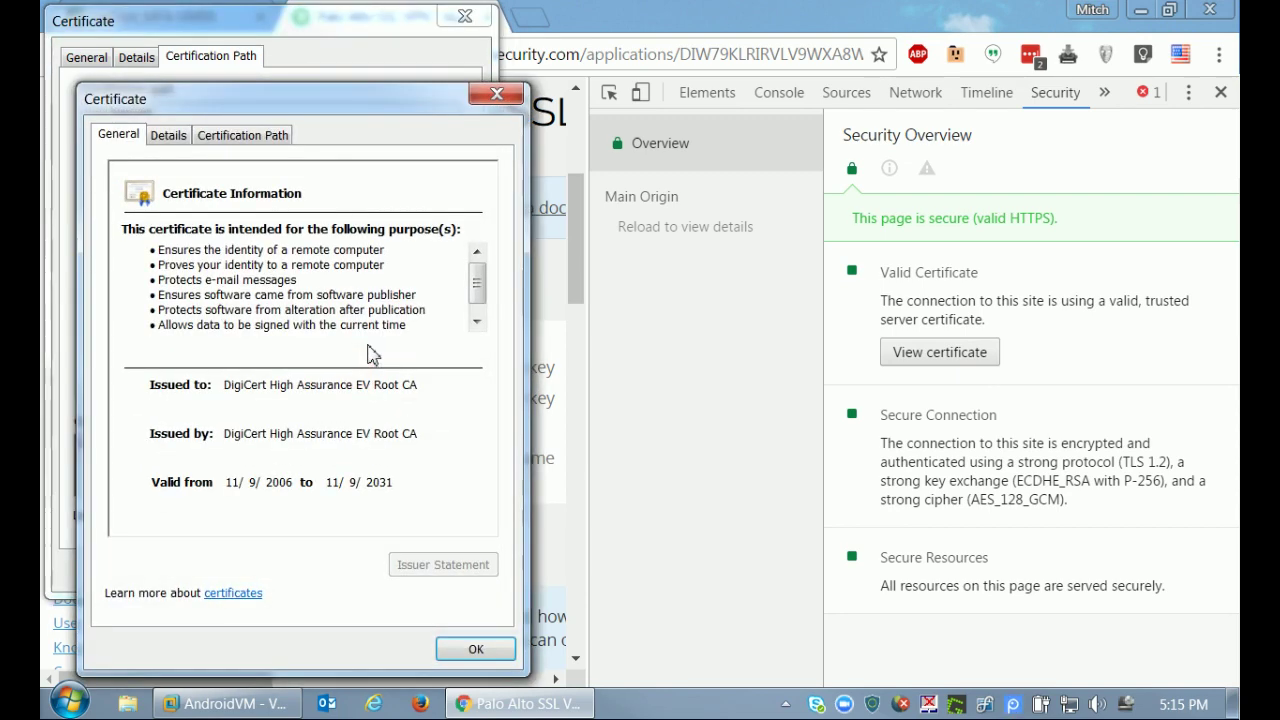
pyautogui.click(169, 136)
# Export the DigiCert root as Base-64 X.509, saving it as root.cer in the Certificates folder.
pyautogui.click(445, 565)
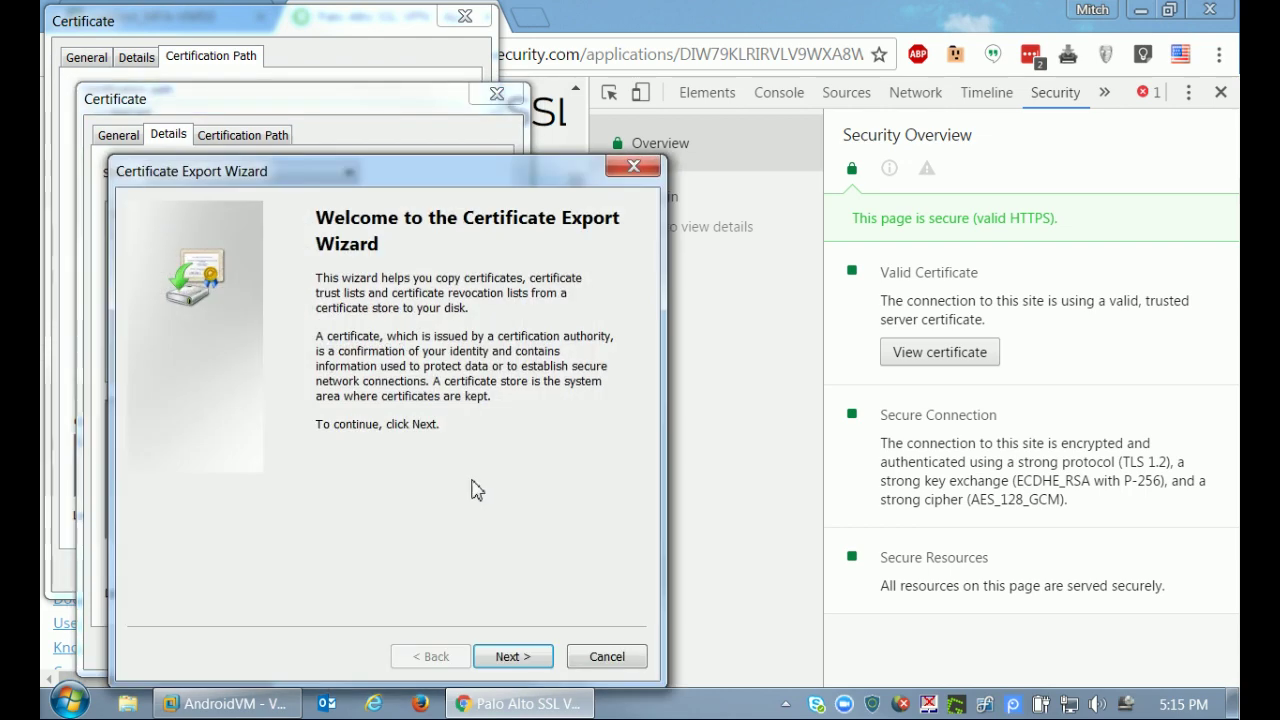
pyautogui.click(510, 657)
pyautogui.click(282, 352)
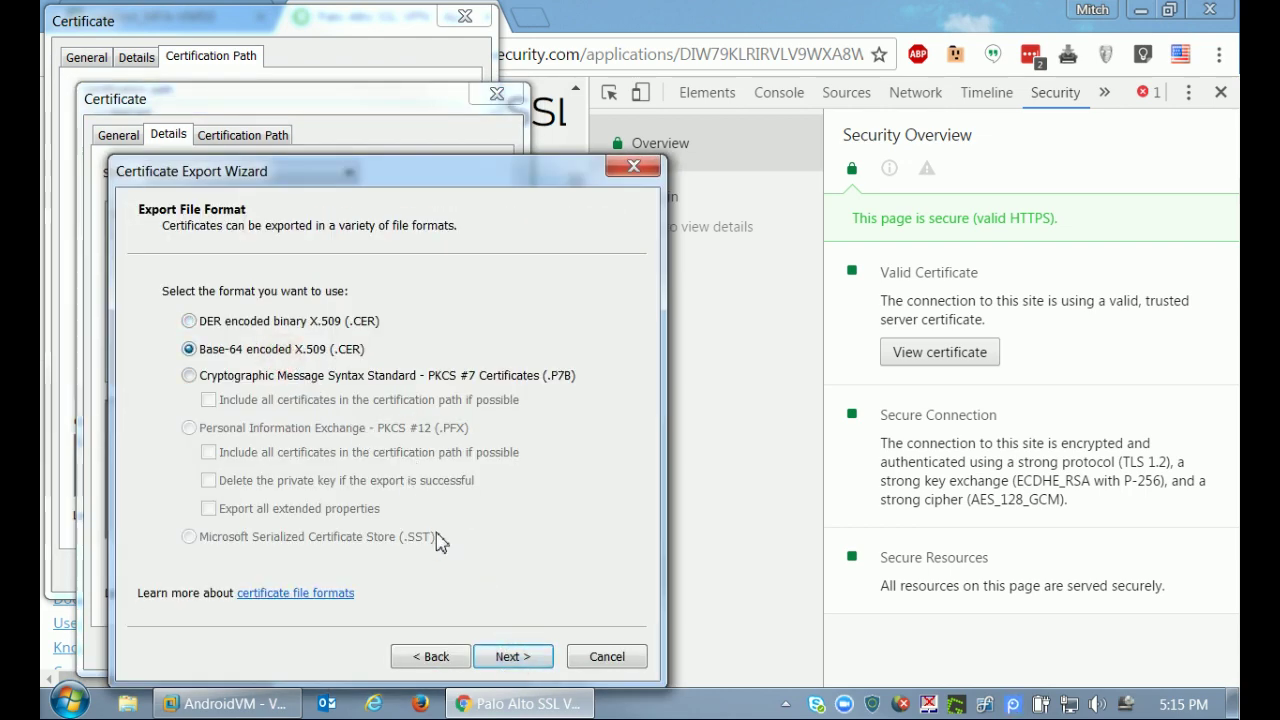
pyautogui.click(510, 656)
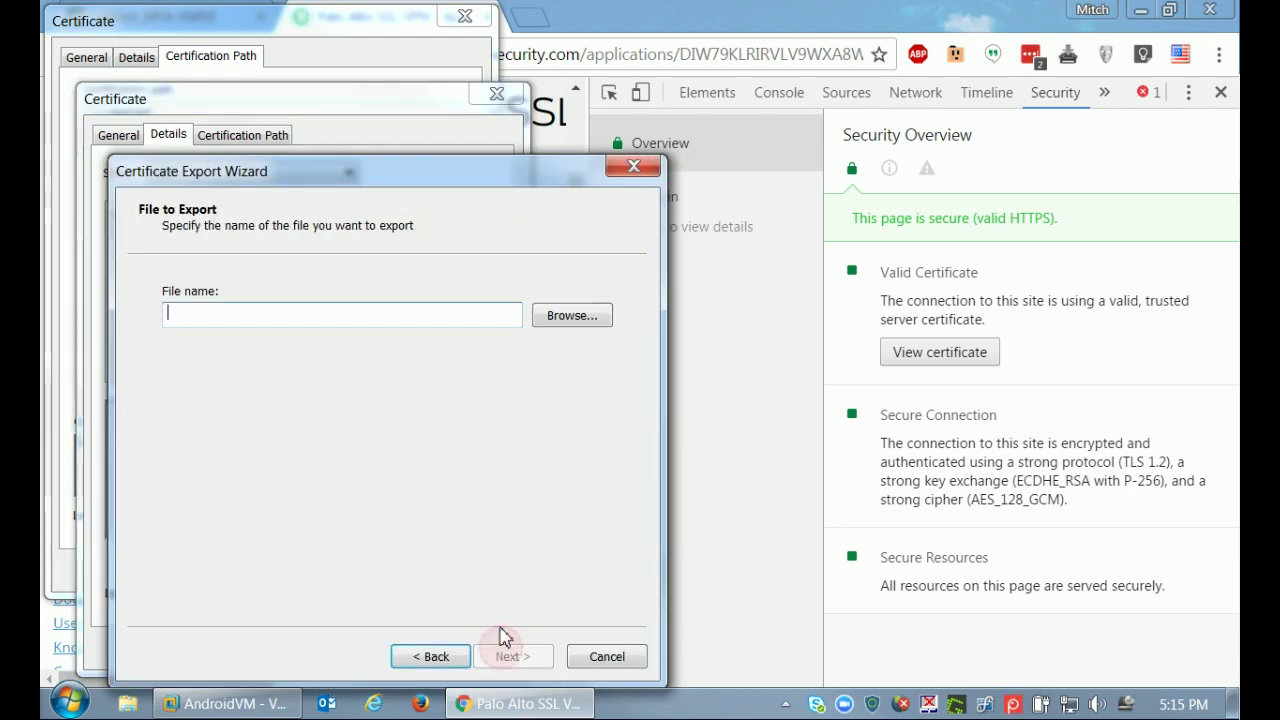
pyautogui.click(563, 316)
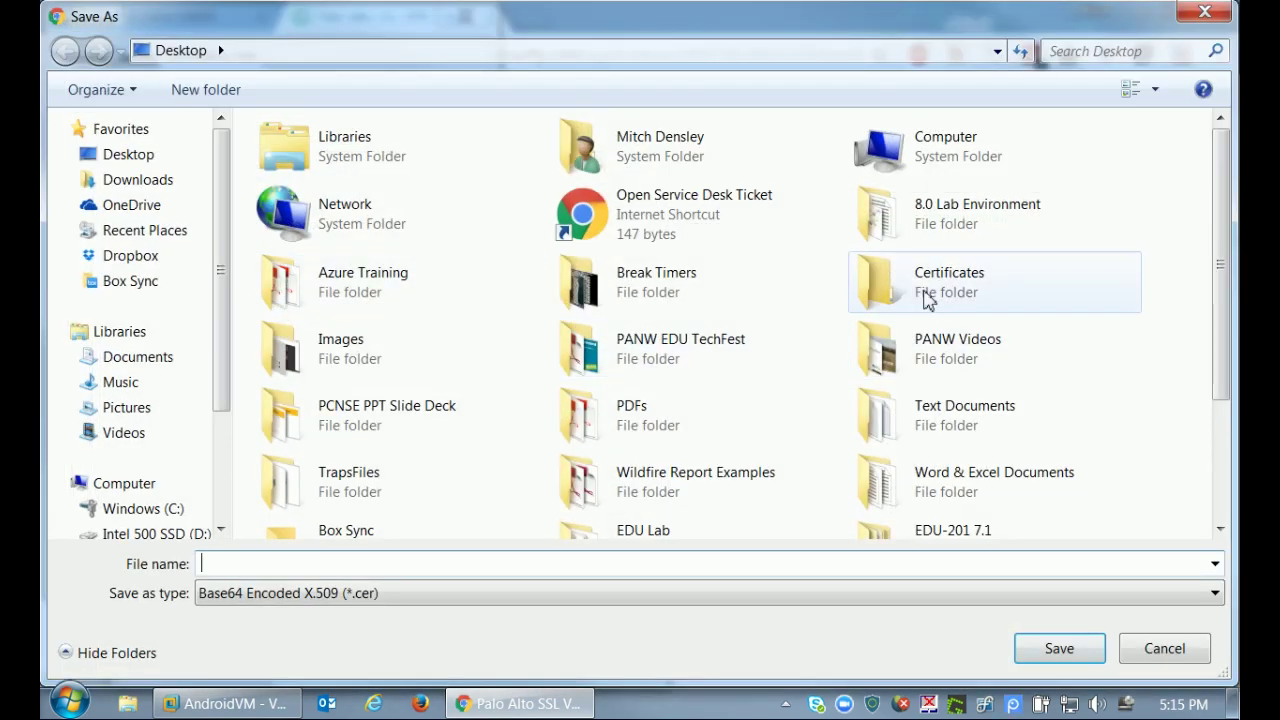
pyautogui.doubleClick(920, 298)
pyautogui.click(493, 561)
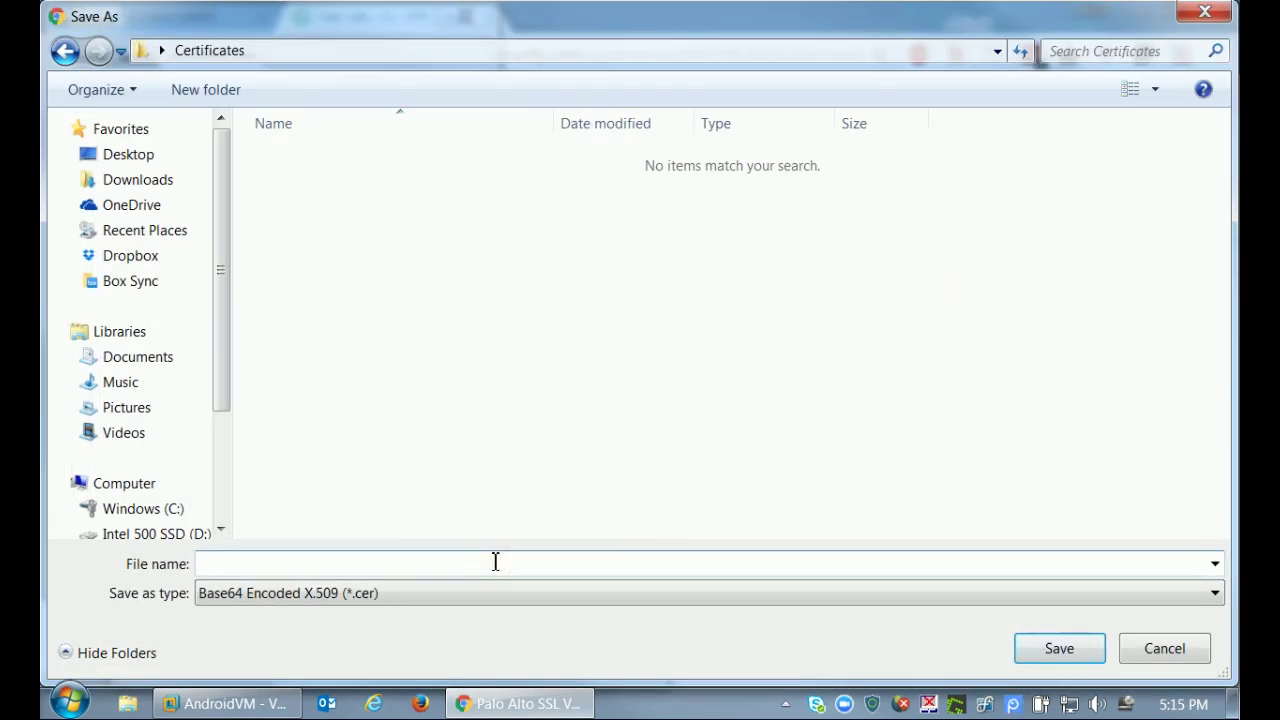
pyautogui.moveTo(423, 20); pyautogui.dragTo(475, 53)
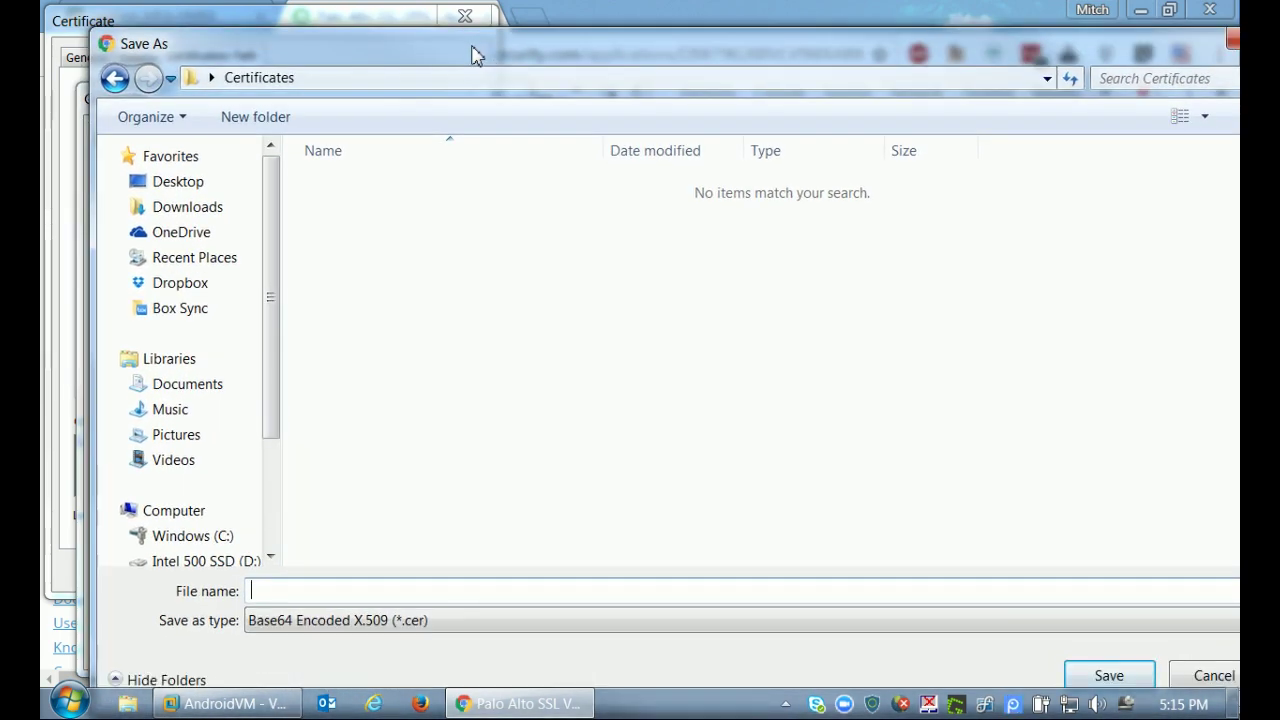
pyautogui.write('root')
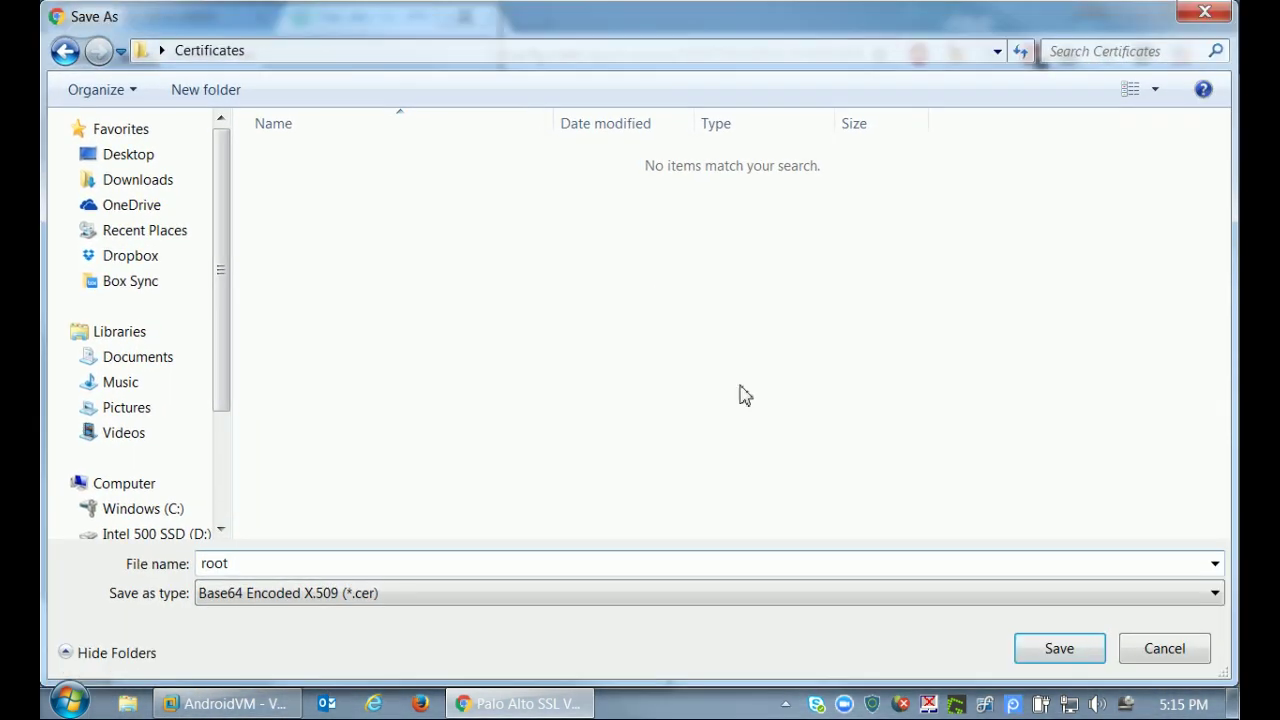
pyautogui.click(1048, 645)
# Finish the export wizard and select the DigiCert SHA2 High Assurance Server CA in the path.
pyautogui.click(506, 656)
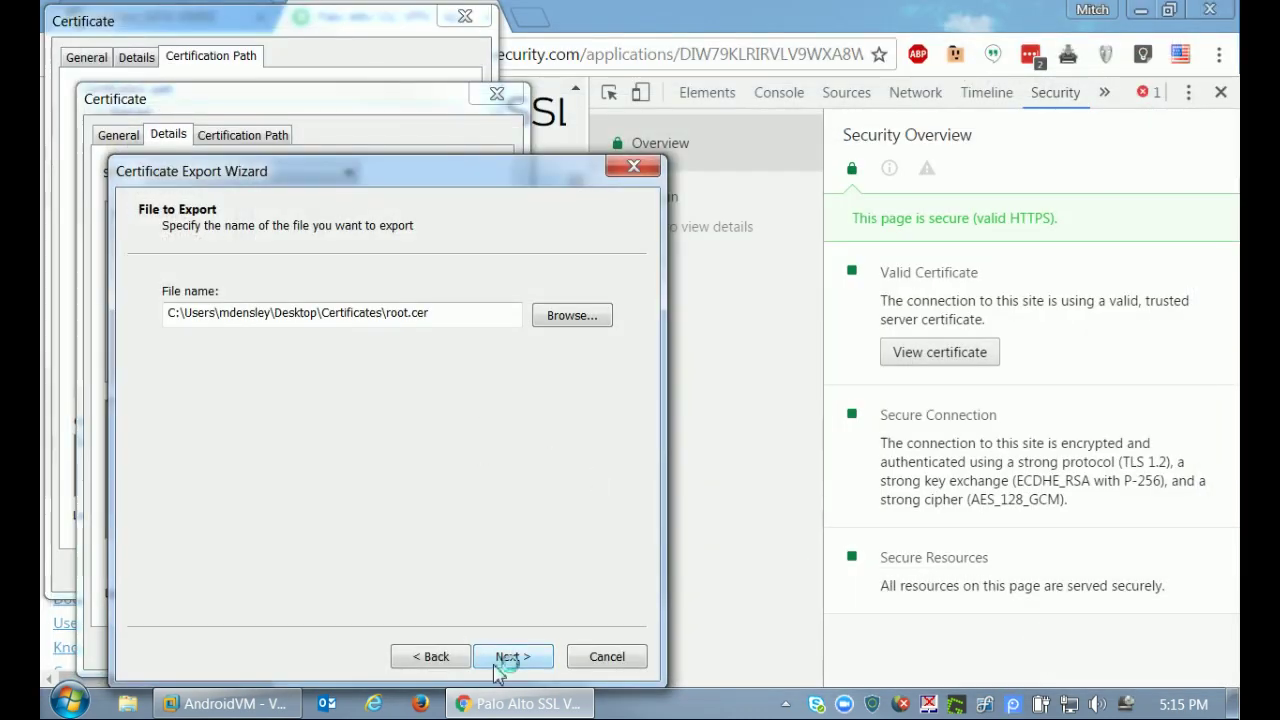
pyautogui.click(510, 656)
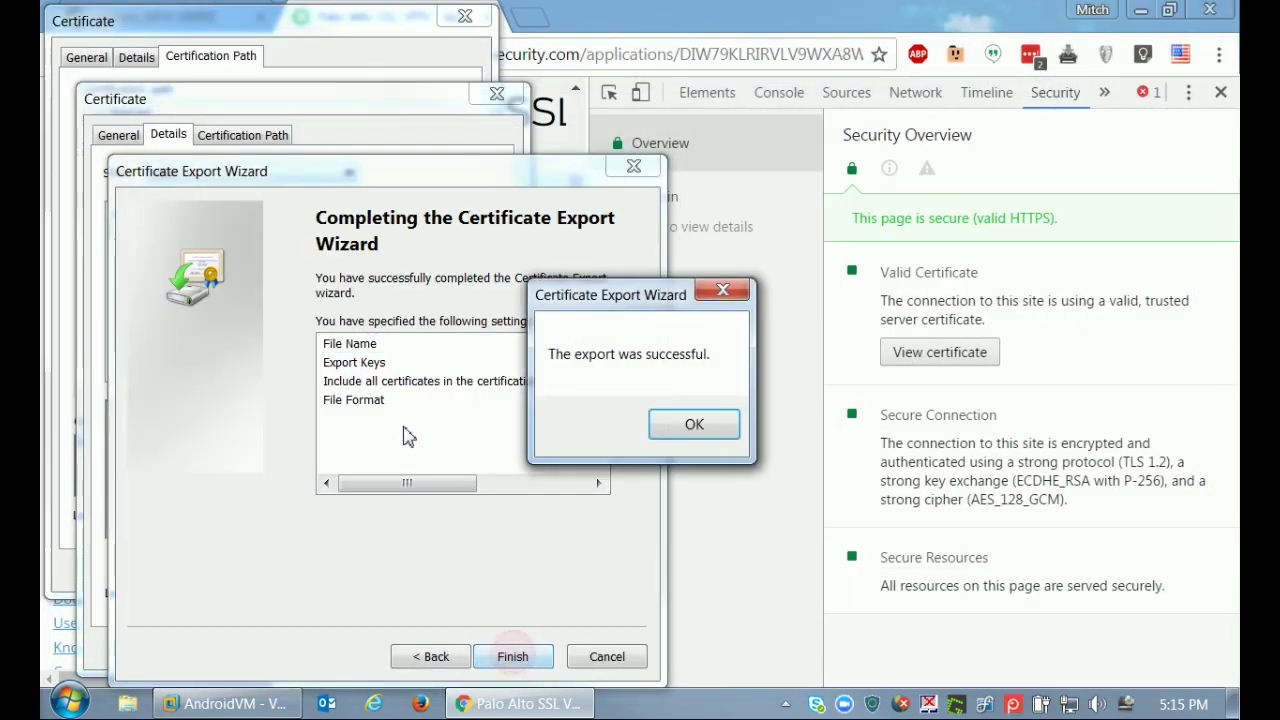
pyautogui.click(692, 424)
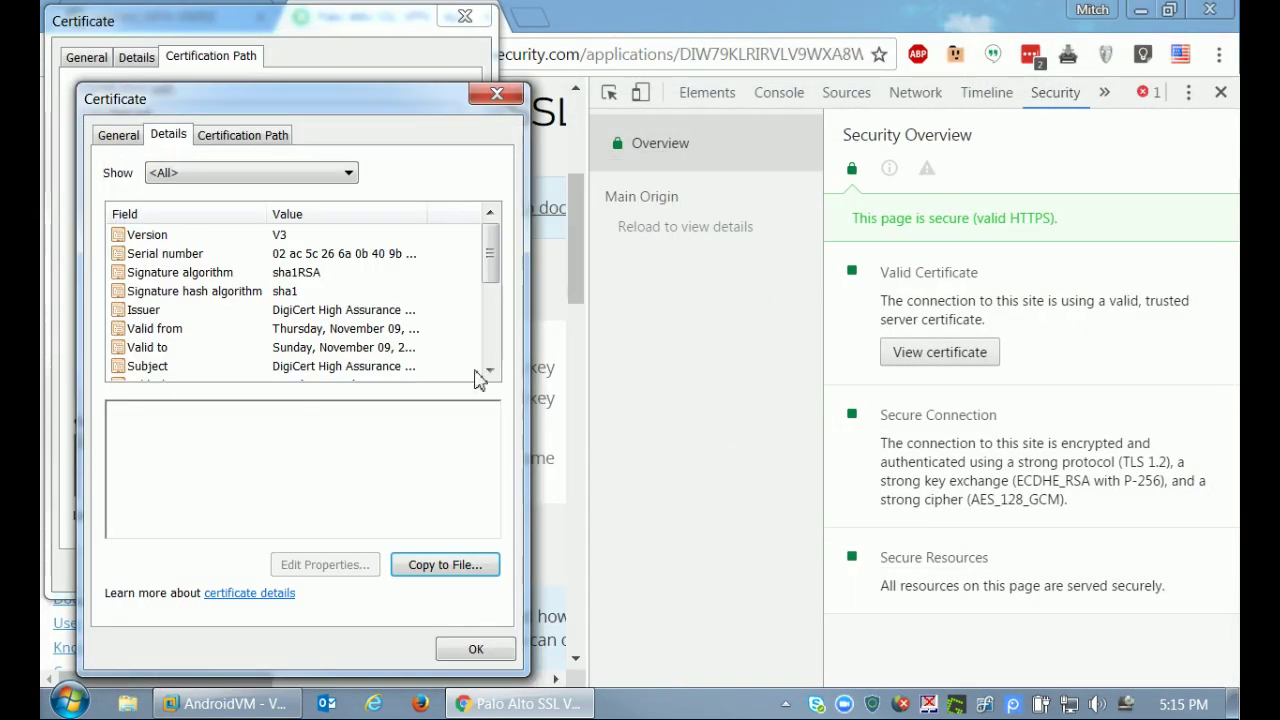
pyautogui.click(476, 649)
pyautogui.click(180, 131)
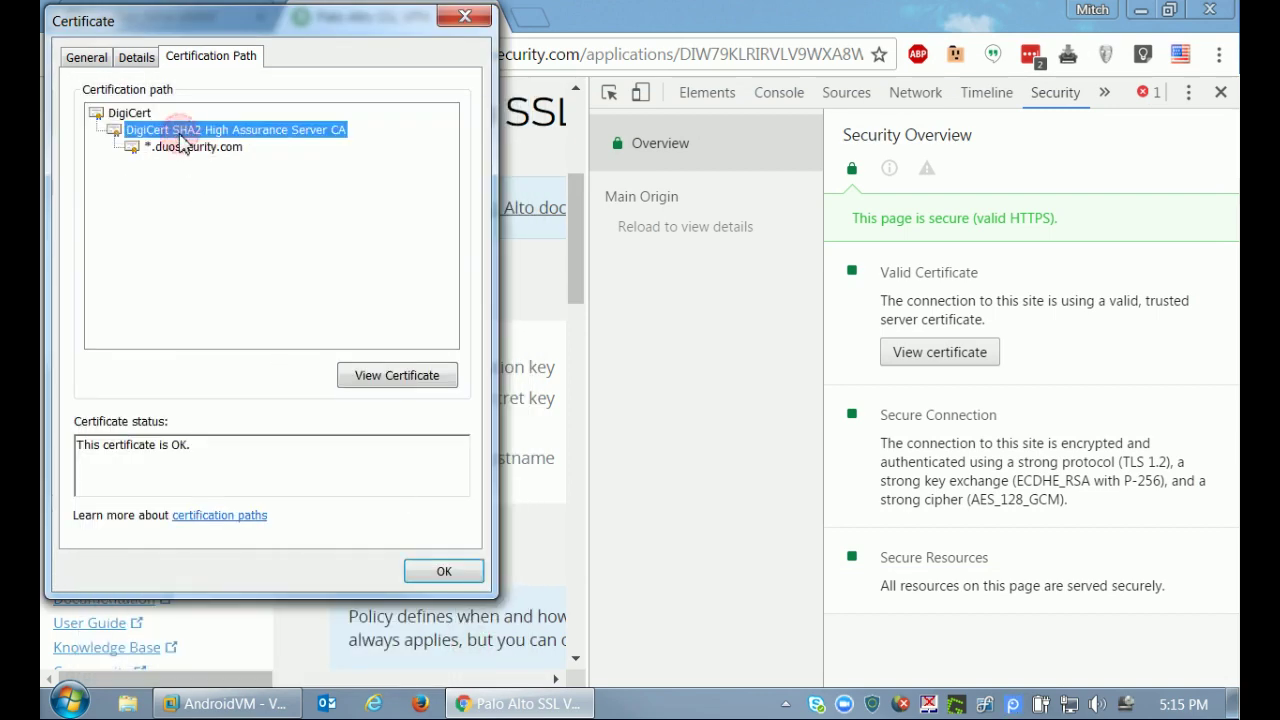
# Export the intermediate CA certificate as Base-64 X.509 file inter.cer.
pyautogui.click(397, 375)
pyautogui.click(169, 137)
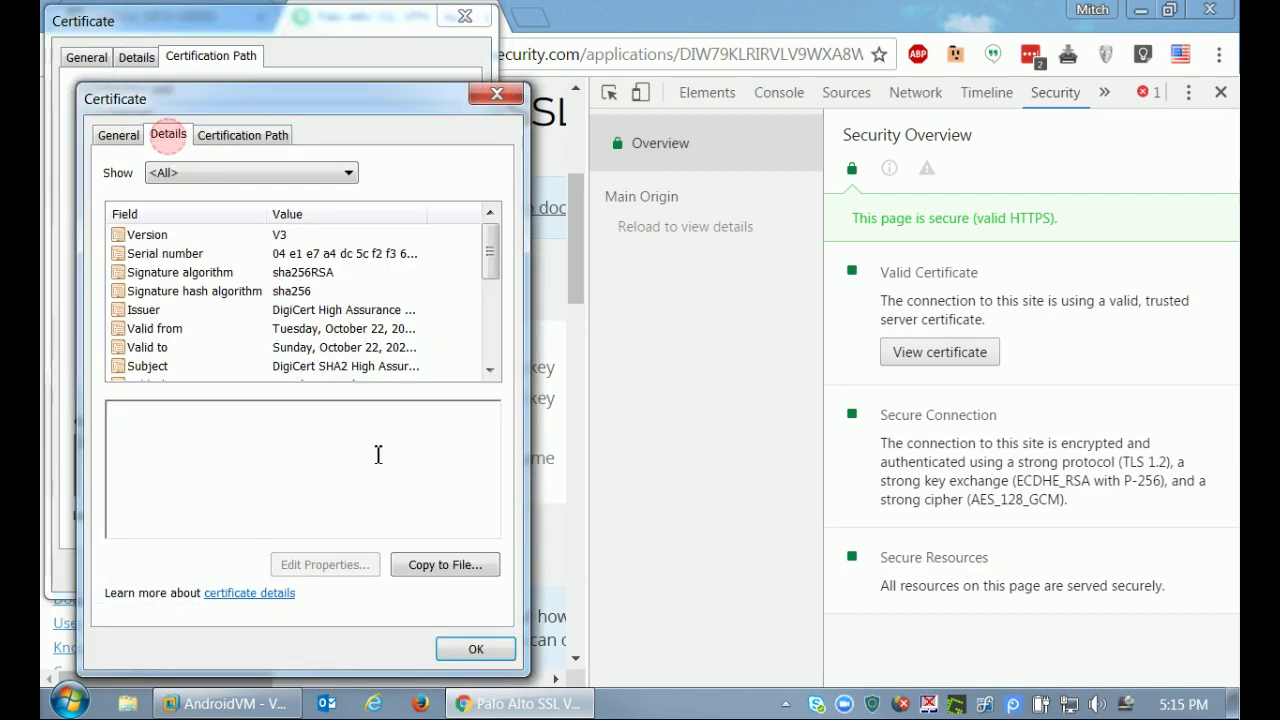
pyautogui.click(425, 570)
pyautogui.click(540, 660)
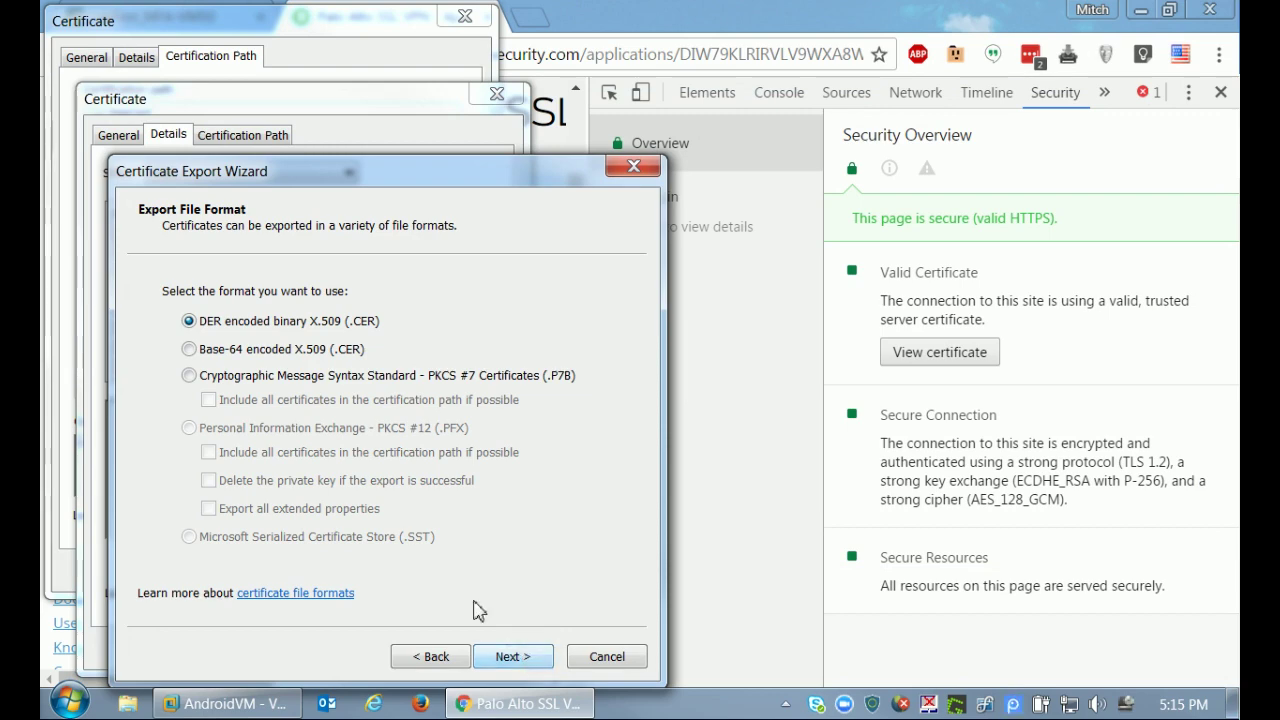
pyautogui.click(317, 352)
pyautogui.click(520, 657)
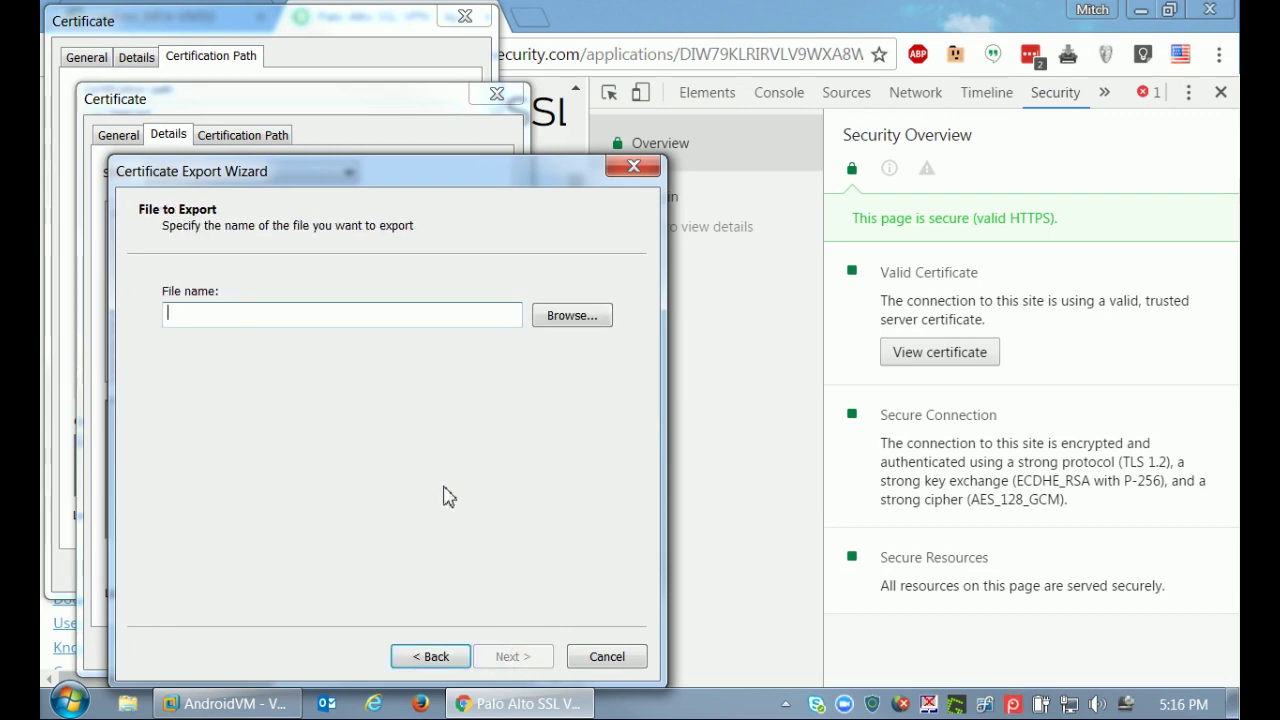
pyautogui.click(566, 318)
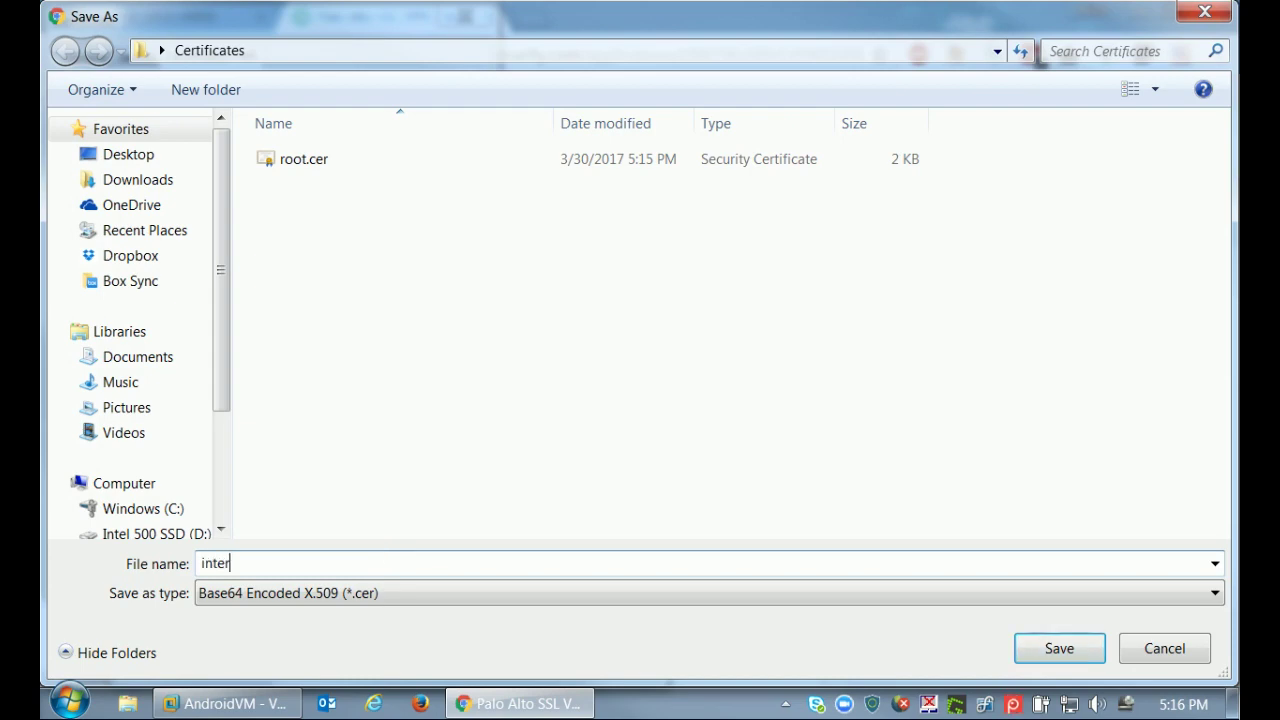
pyautogui.write('inter')
pyautogui.click(1050, 652)
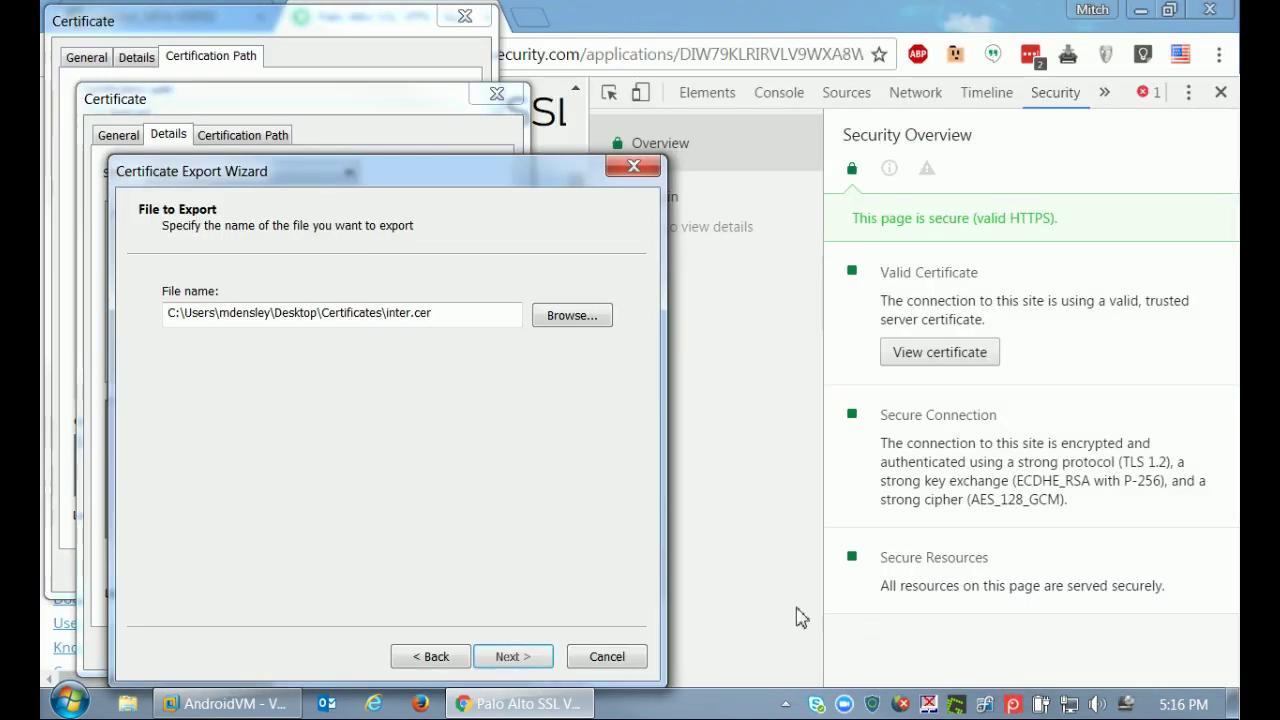
pyautogui.click(512, 657)
pyautogui.click(515, 657)
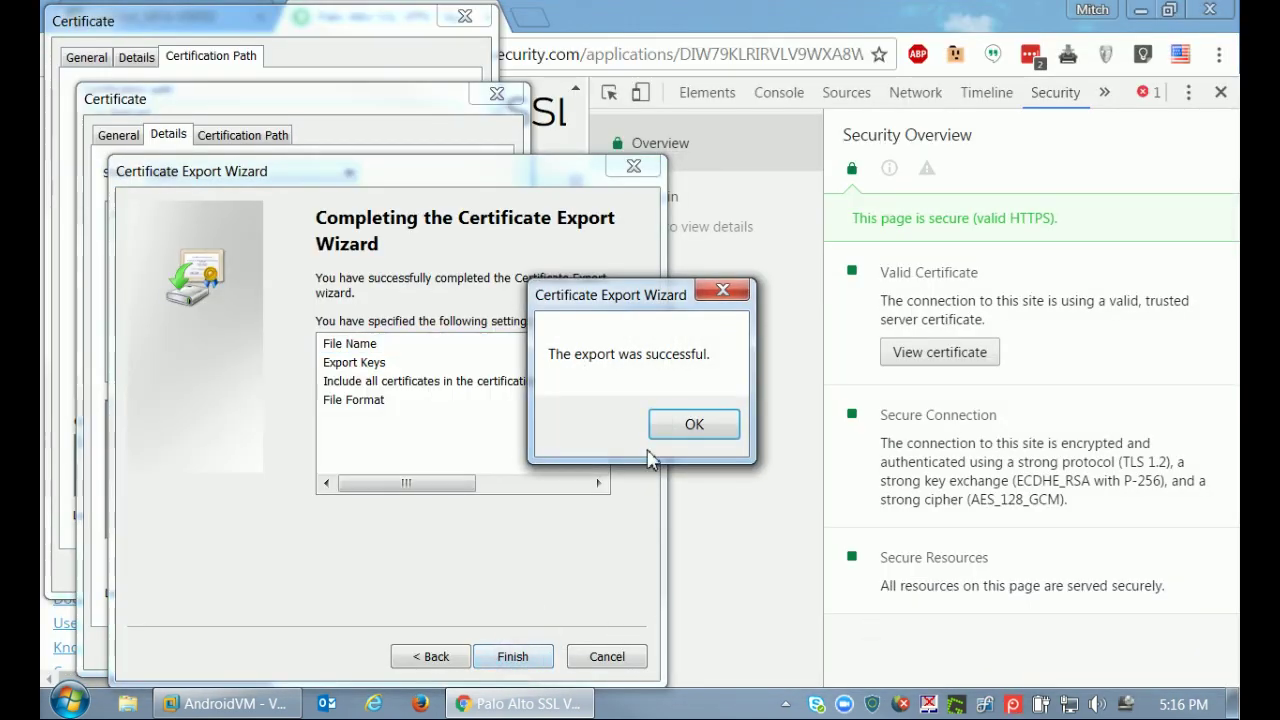
pyautogui.click(690, 426)
# Close both Certificate windows and developer tools, then return to the firewall web interface.
pyautogui.click(497, 651)
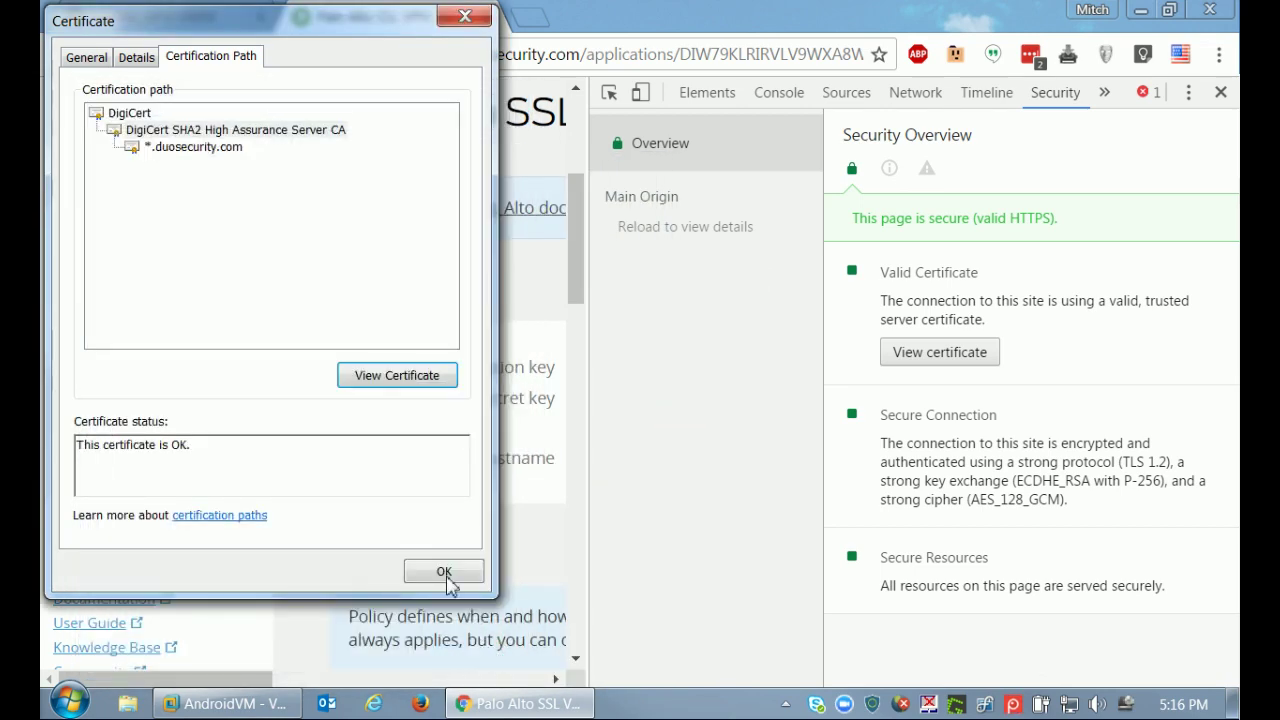
pyautogui.click(443, 573)
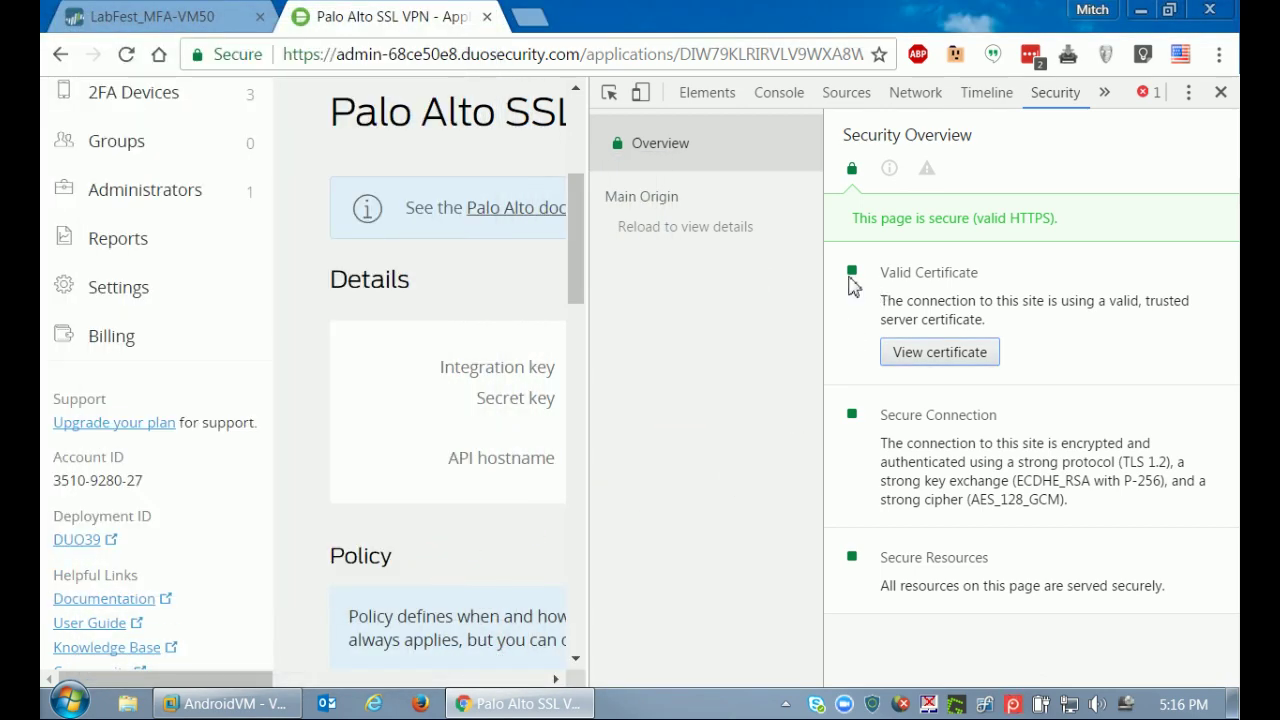
pyautogui.click(1221, 92)
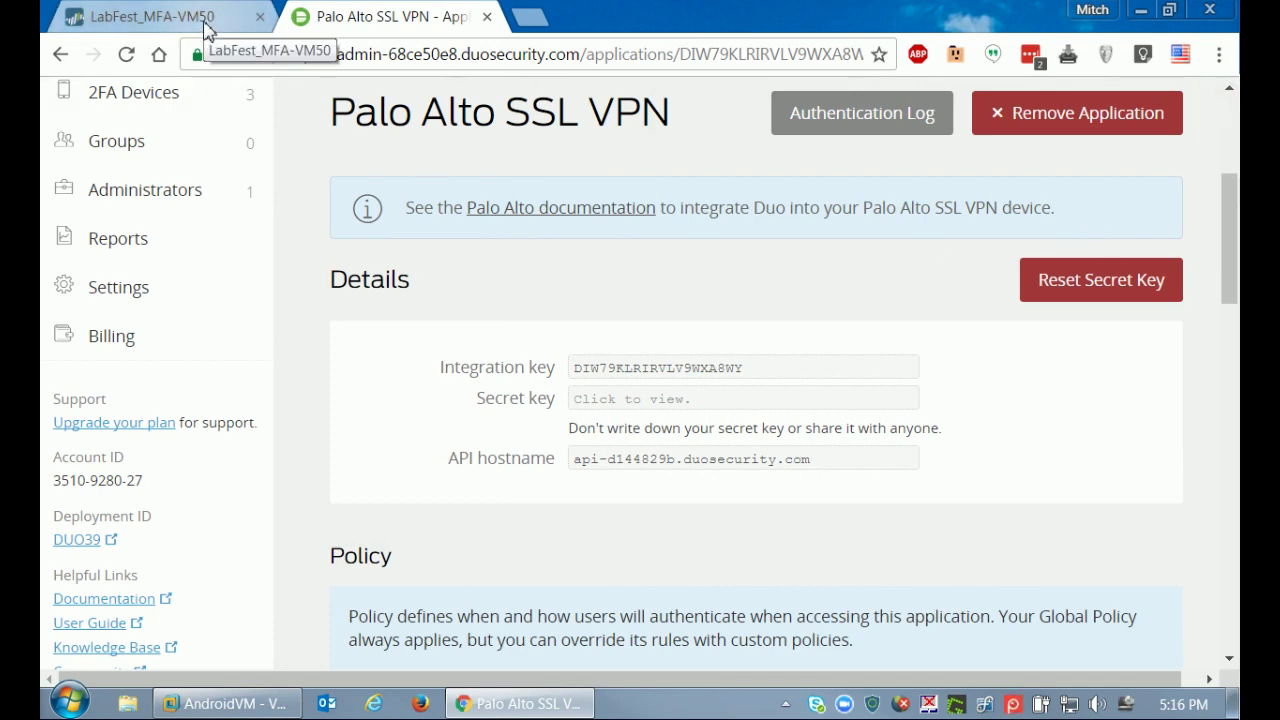
pyautogui.click(204, 20)
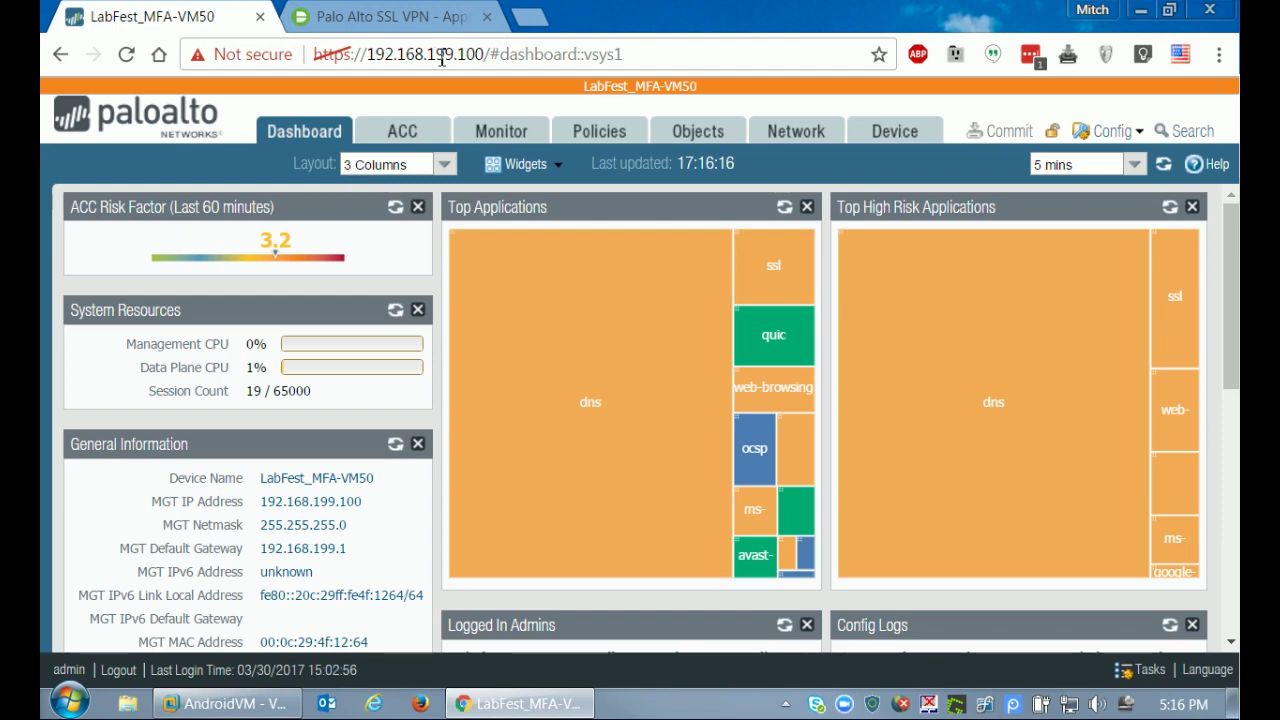
# Import root.cer into Device > Certificates under the name DUOsRoot.
pyautogui.click(870, 131)
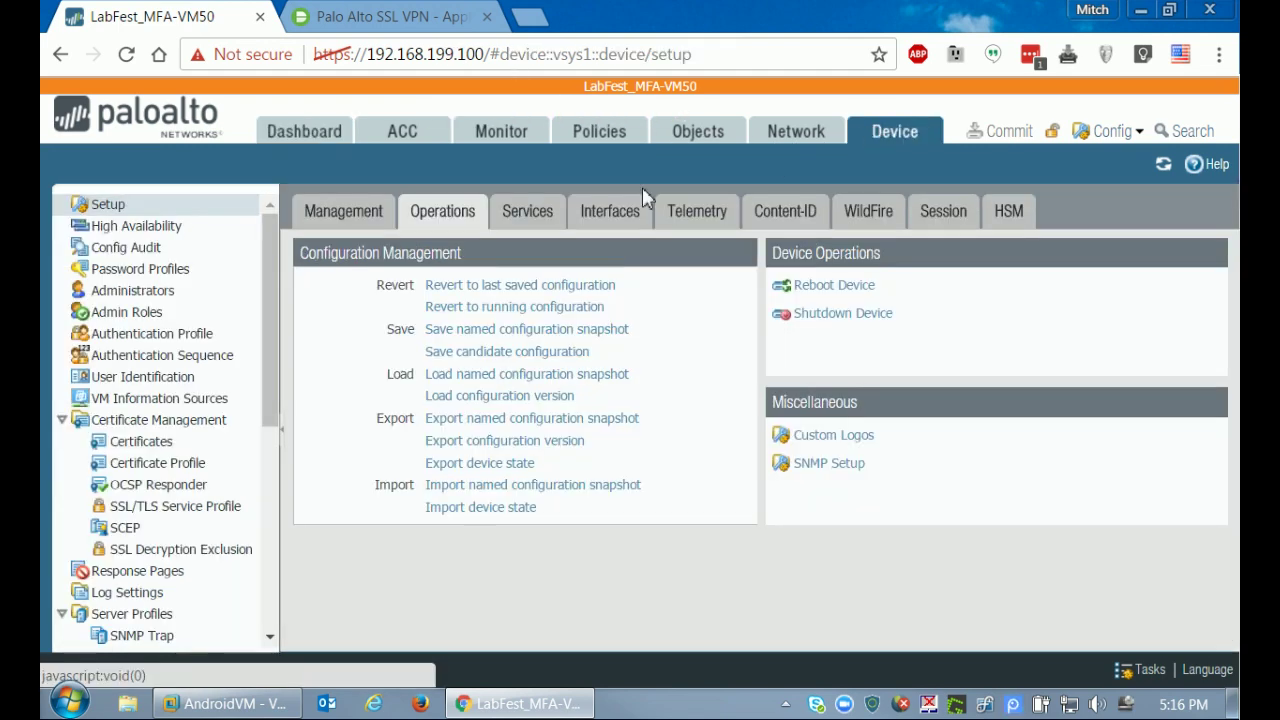
pyautogui.click(160, 441)
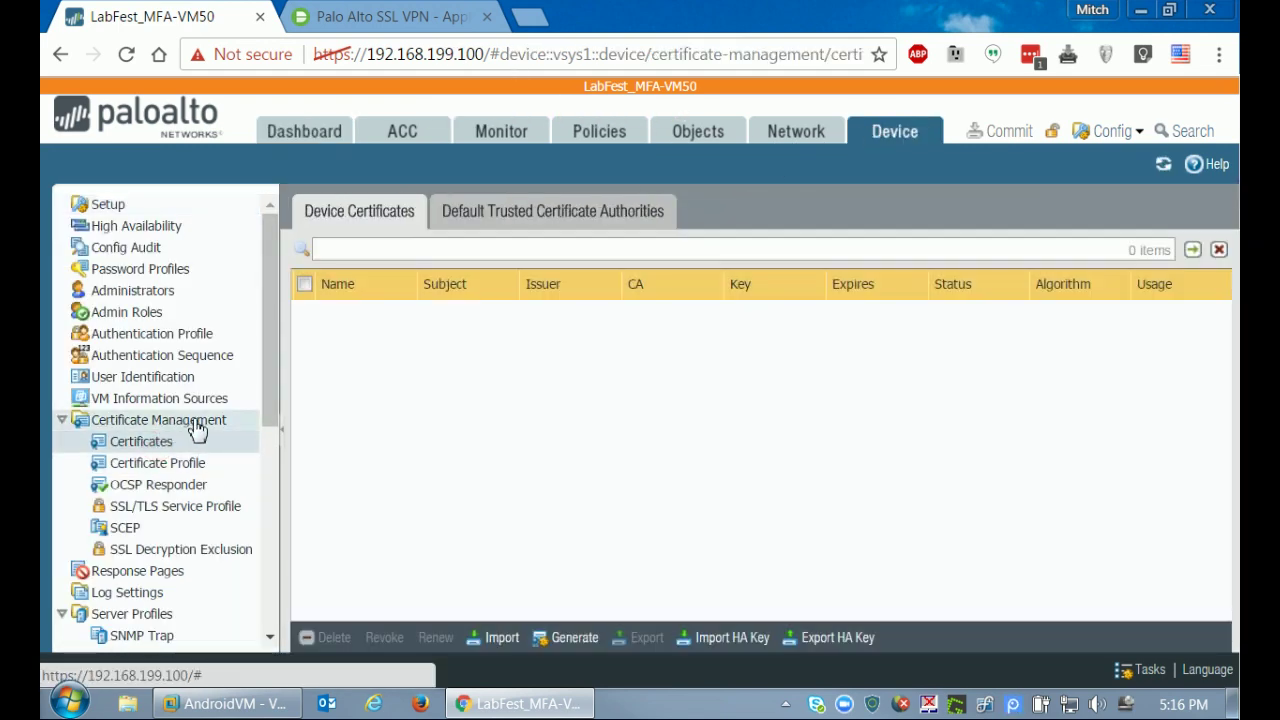
pyautogui.click(502, 640)
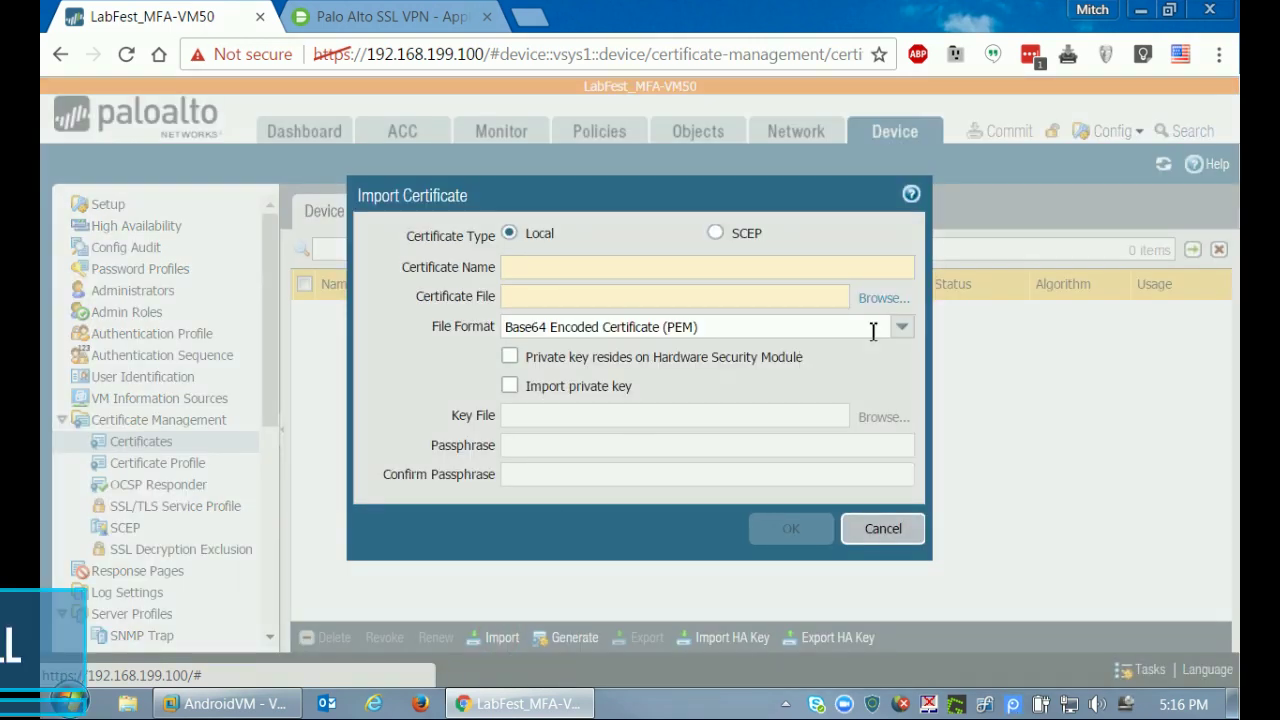
pyautogui.click(874, 298)
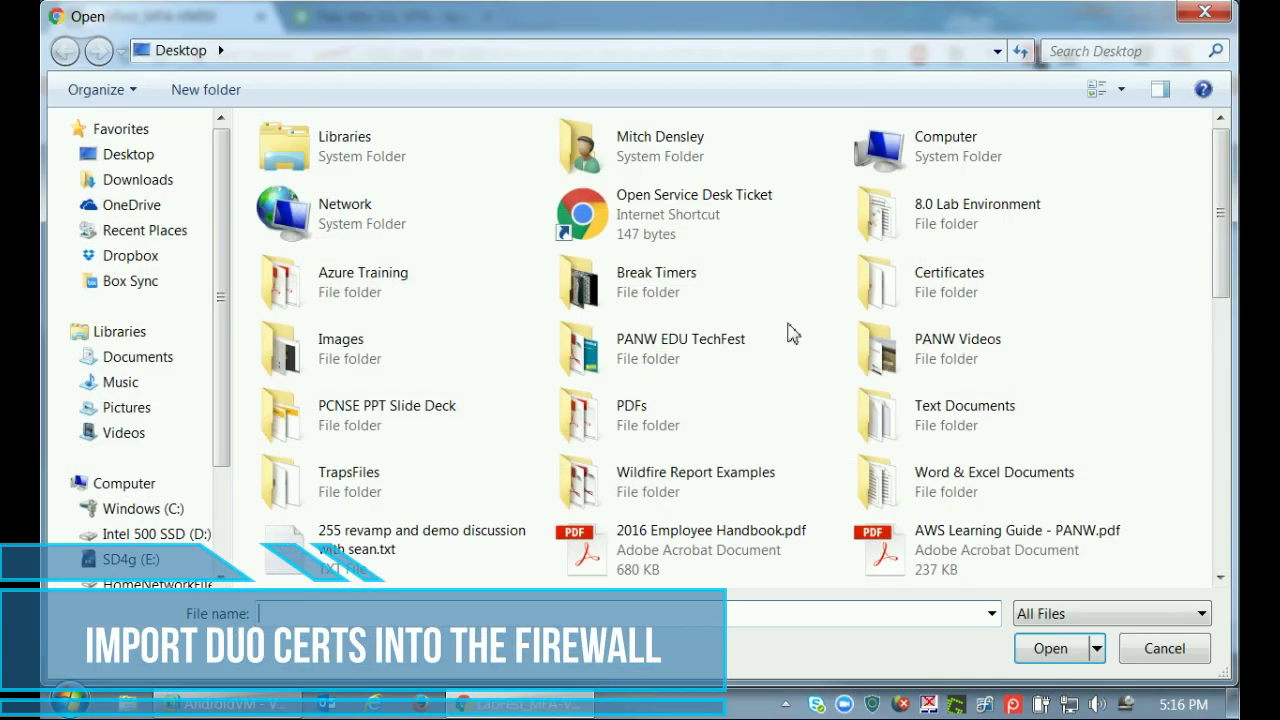
pyautogui.doubleClick(878, 280)
pyautogui.click(305, 195)
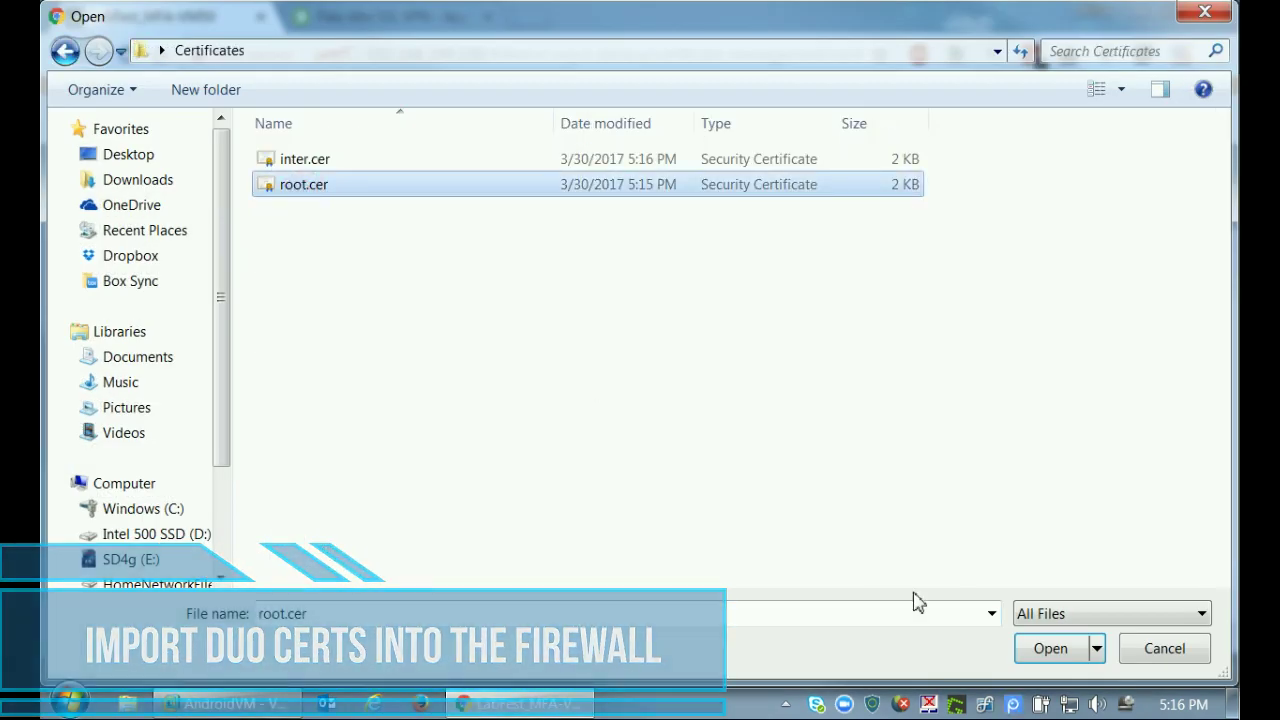
pyautogui.click(1050, 649)
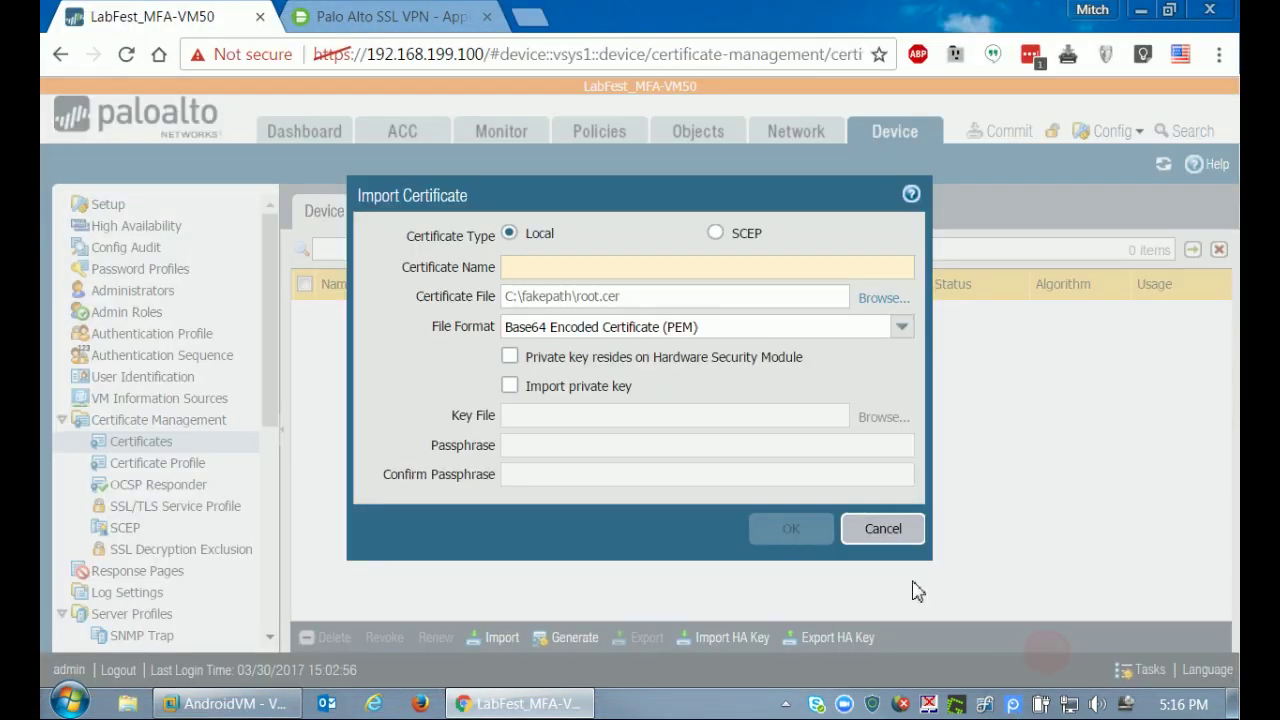
pyautogui.click(528, 271)
pyautogui.write('DUOs')
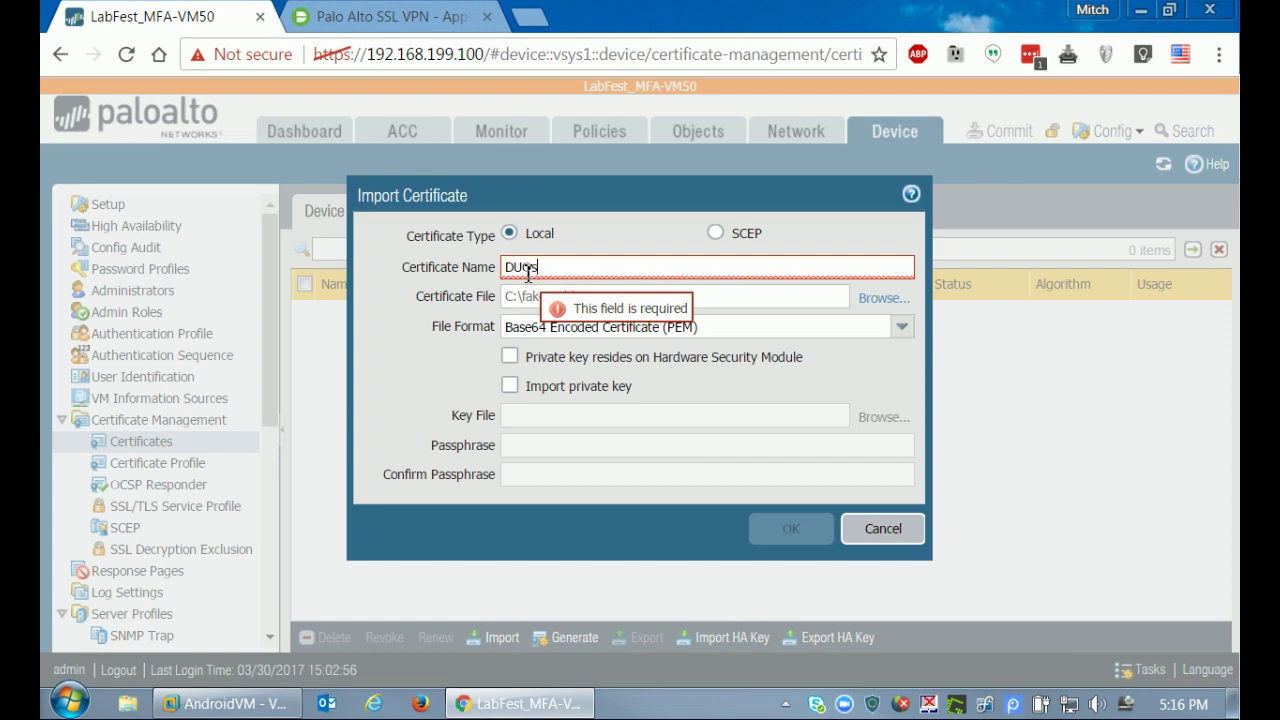
pyautogui.write('Root')
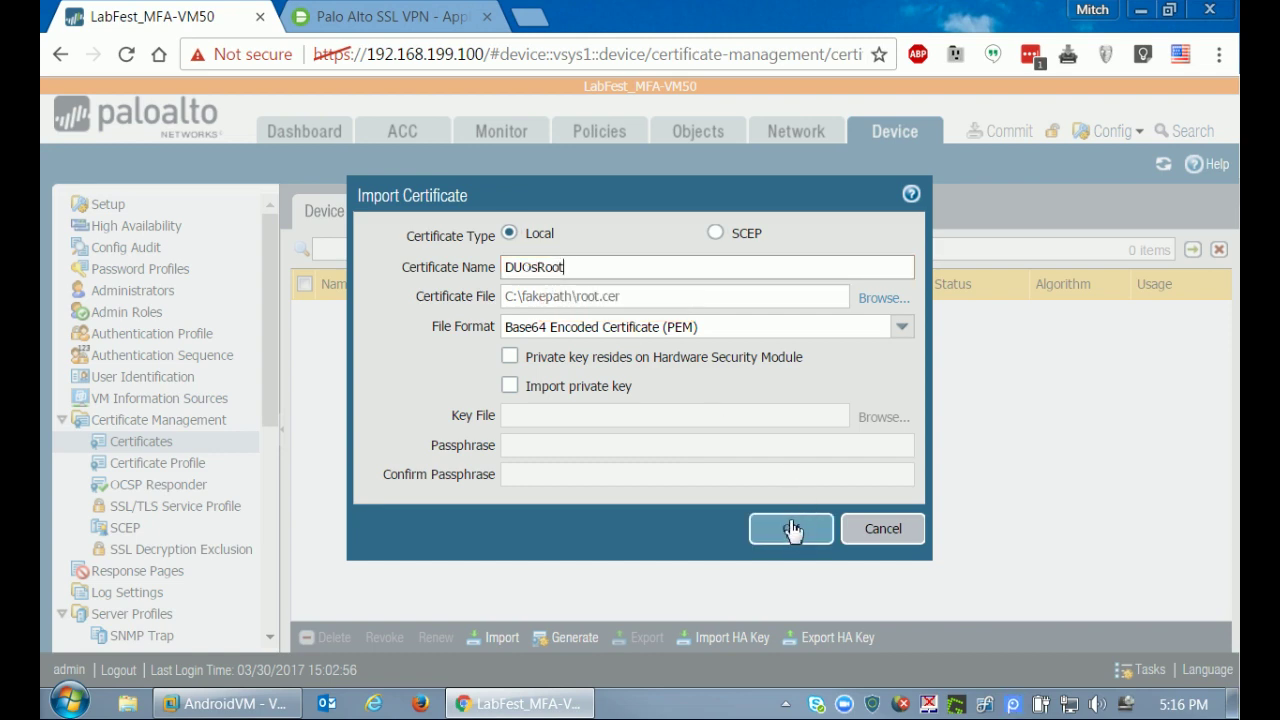
pyautogui.click(789, 530)
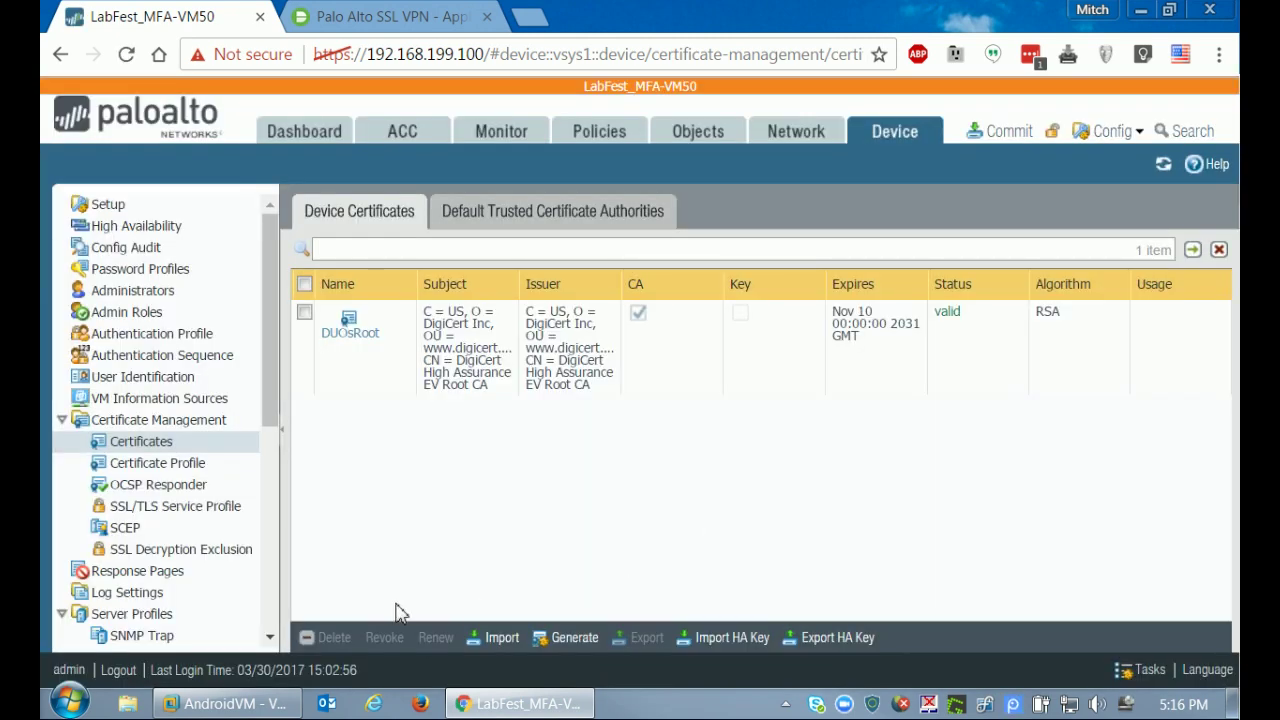
# Import inter.cer as the DUOsIntermediate certificate.
pyautogui.click(500, 637)
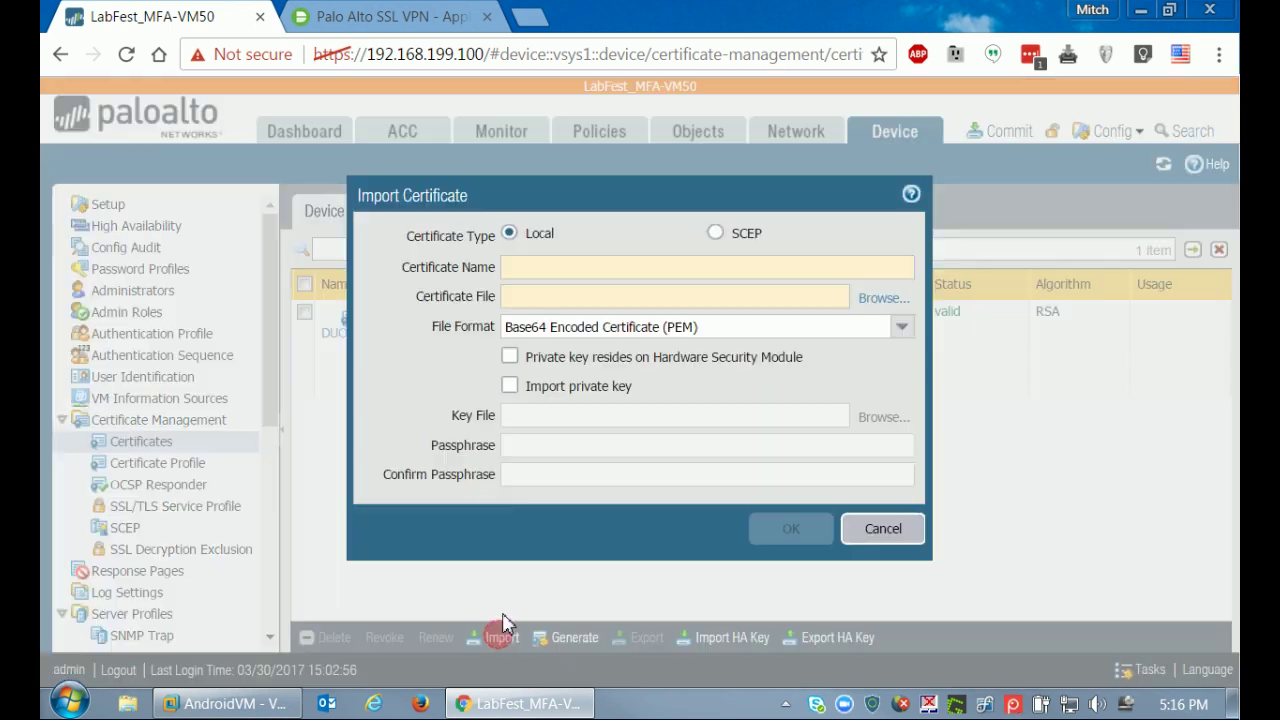
pyautogui.click(886, 299)
pyautogui.click(288, 160)
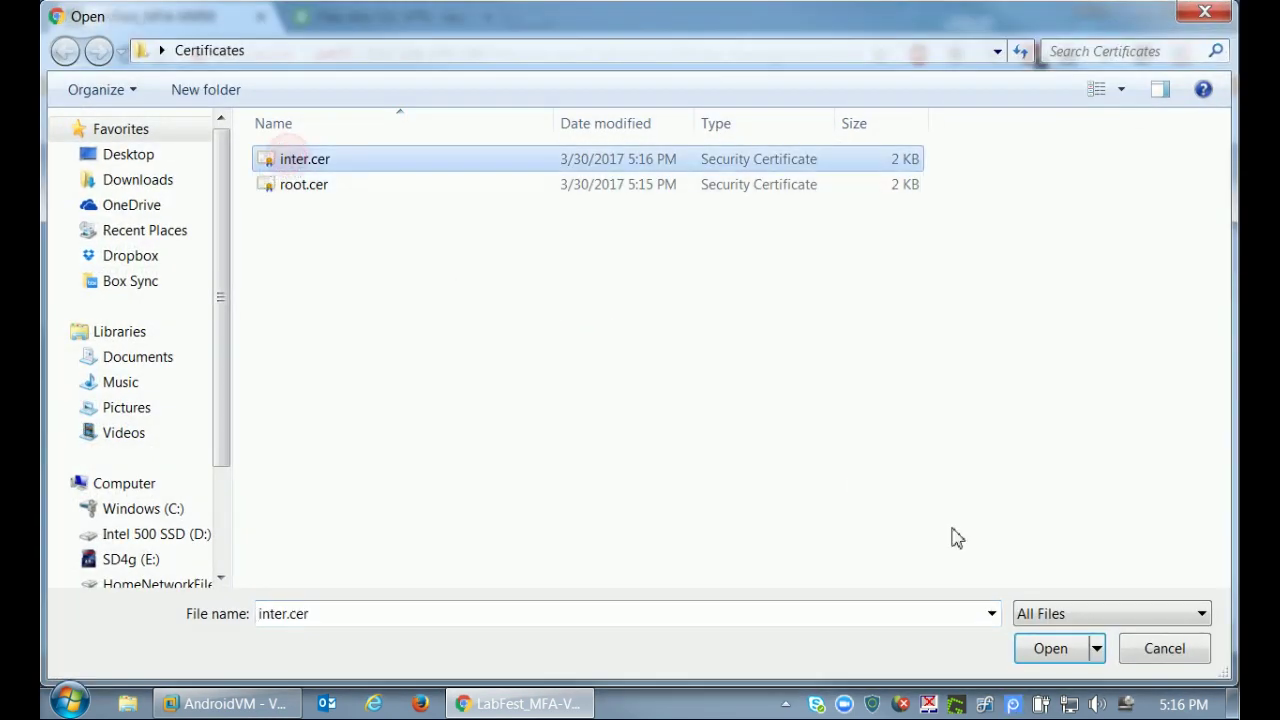
pyautogui.click(1023, 650)
pyautogui.click(588, 268)
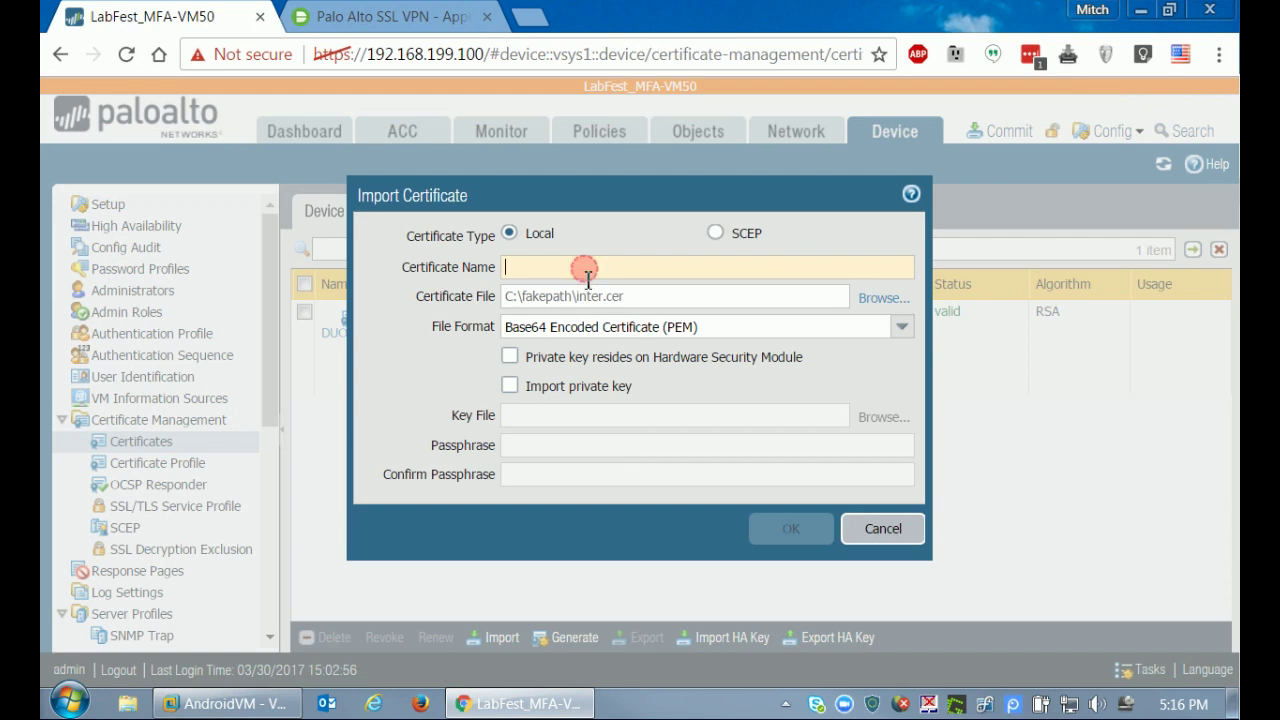
pyautogui.write('DUOs')
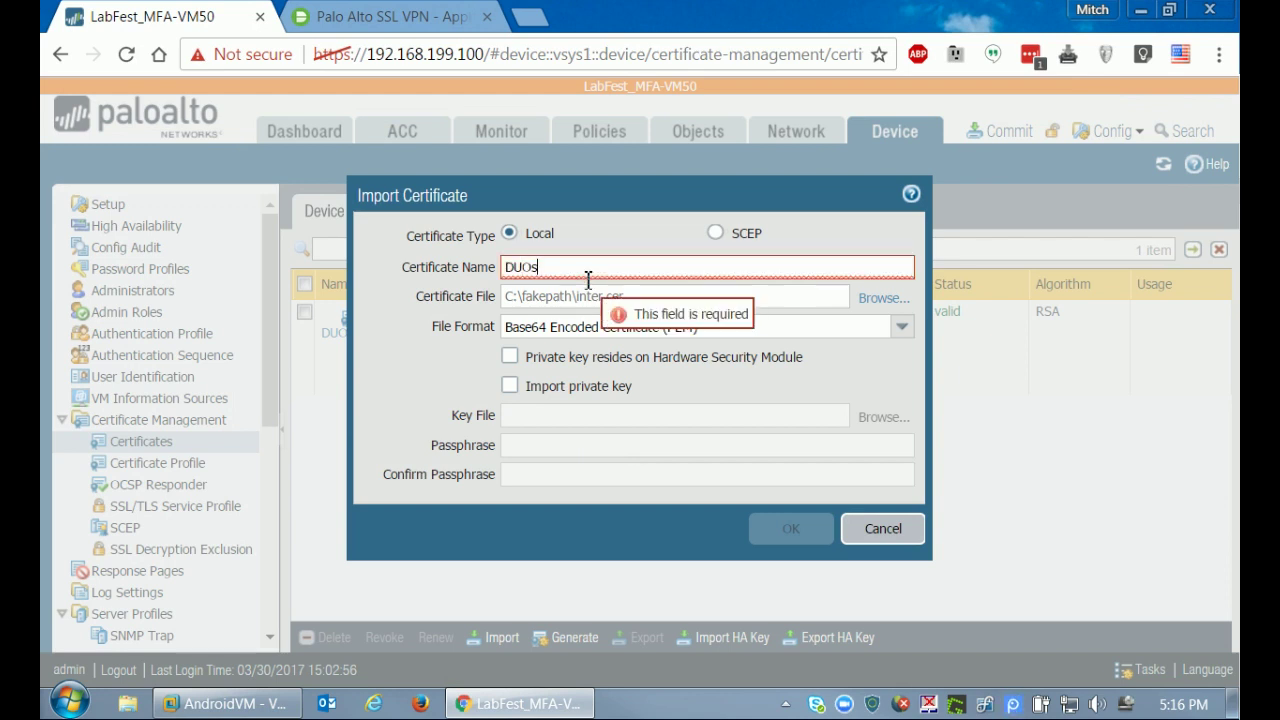
pyautogui.write('Intermediate')
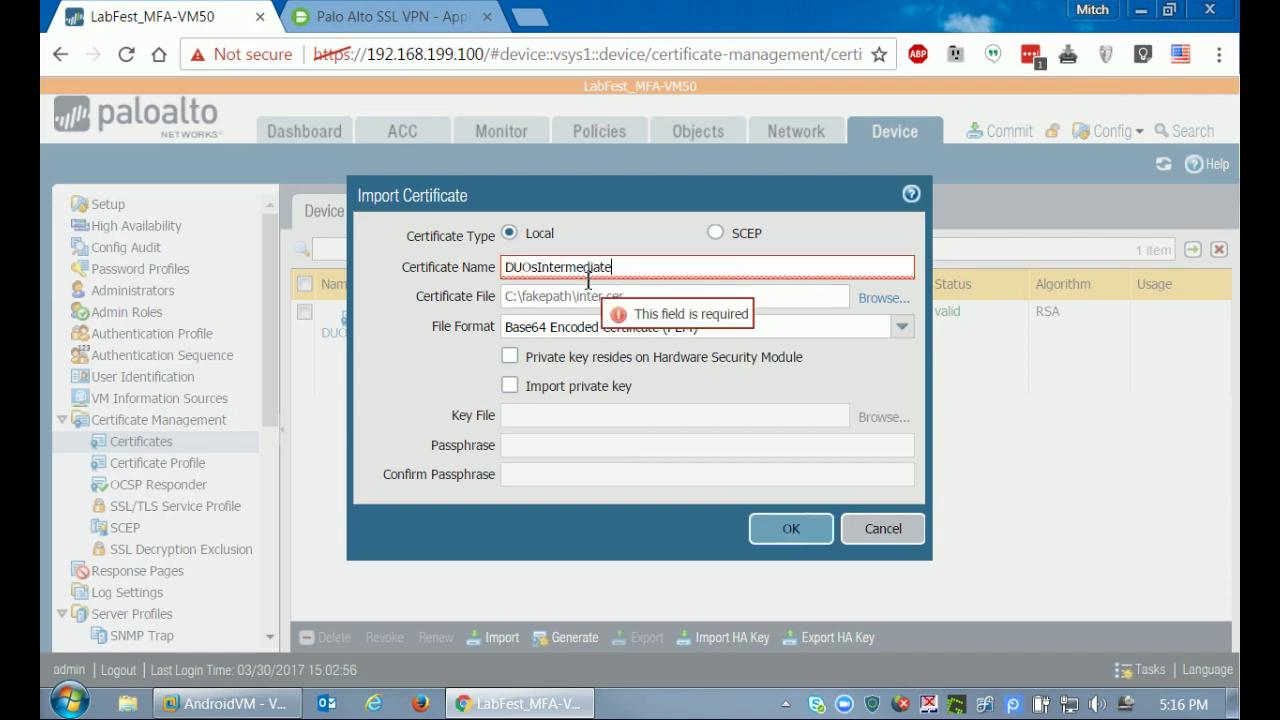
pyautogui.click(789, 533)
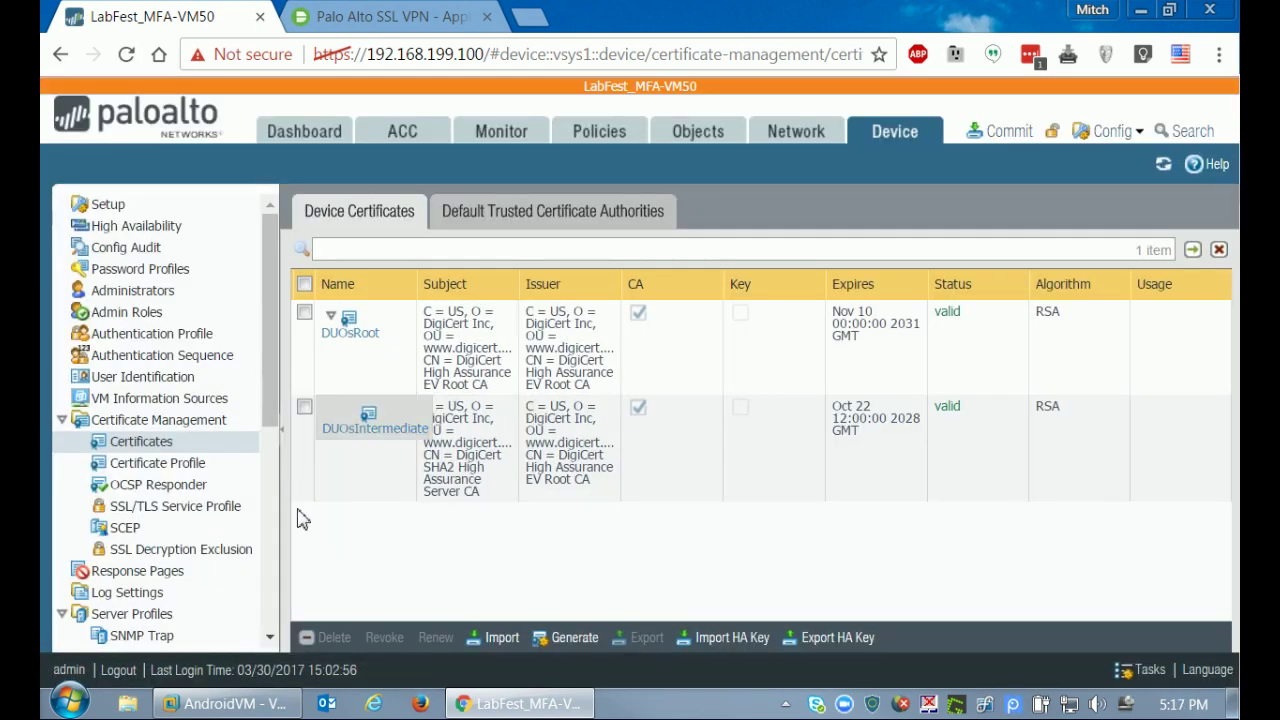
# Create a new certificate profile named DUO with DUOsRoot and DUOsIntermediate as CA certificates.
pyautogui.click(148, 464)
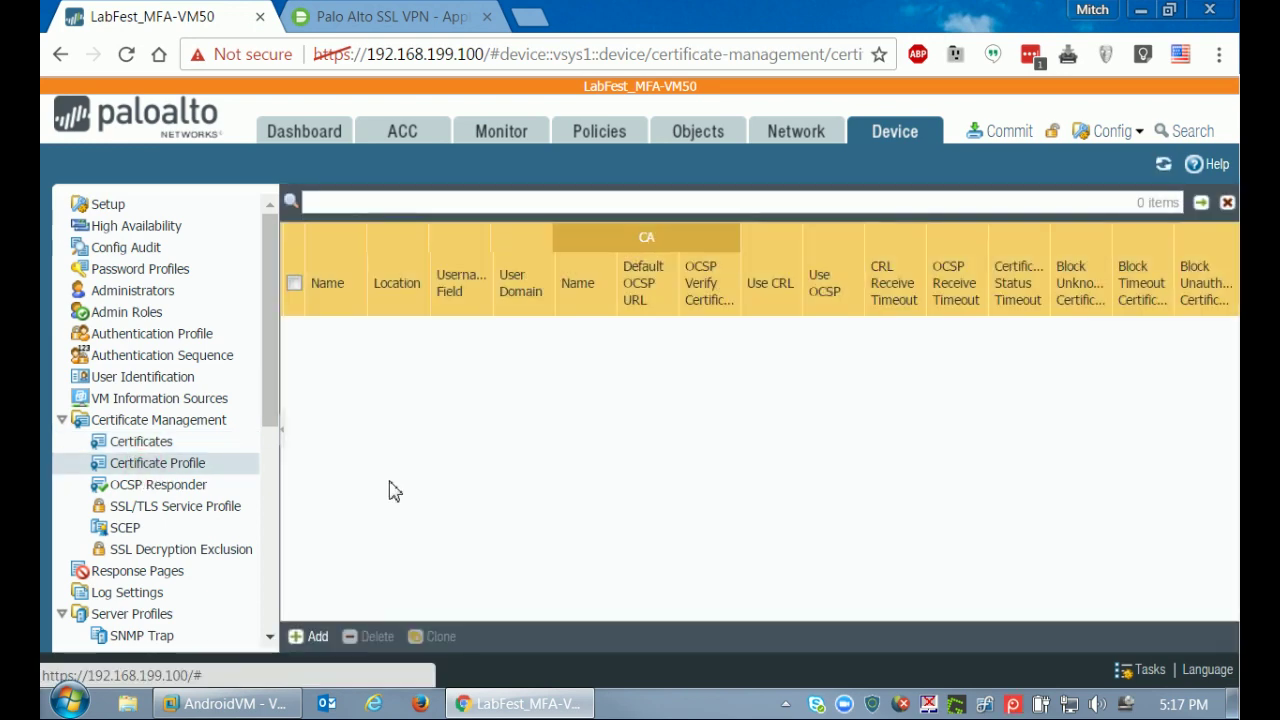
pyautogui.click(308, 636)
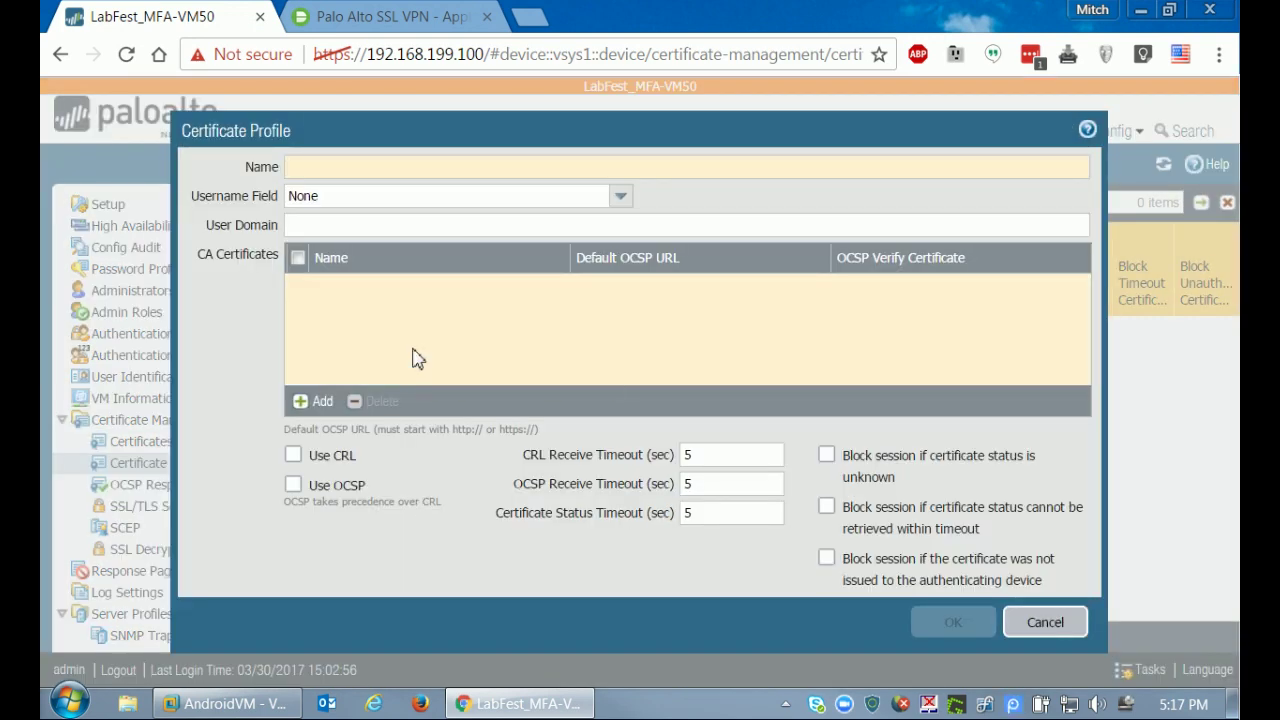
pyautogui.write('DUO Certs')
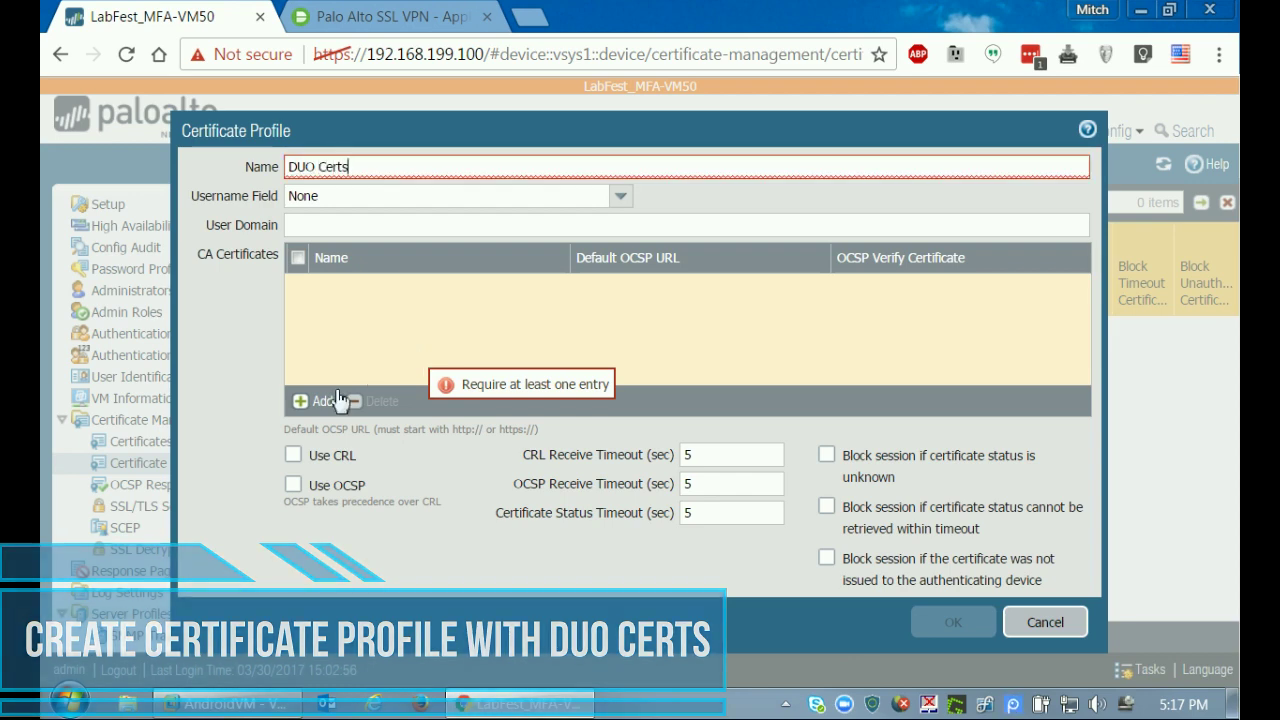
pyautogui.click(300, 400)
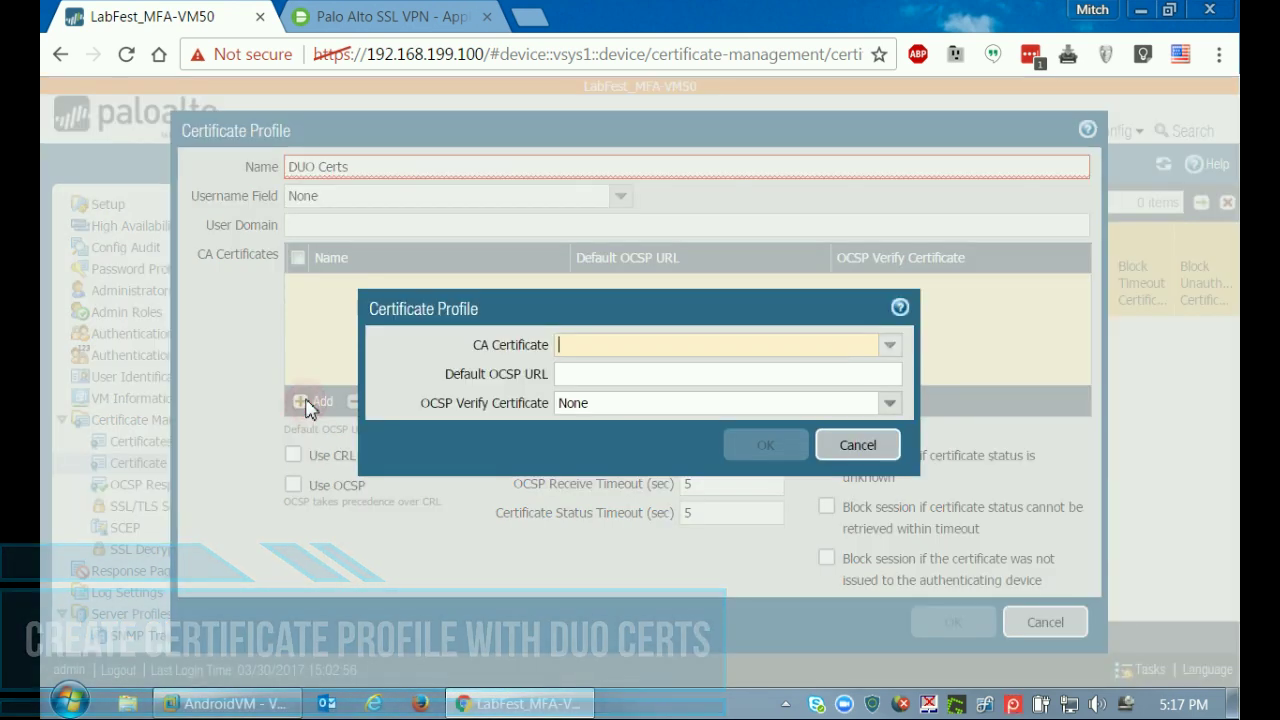
pyautogui.click(889, 345)
pyautogui.click(628, 388)
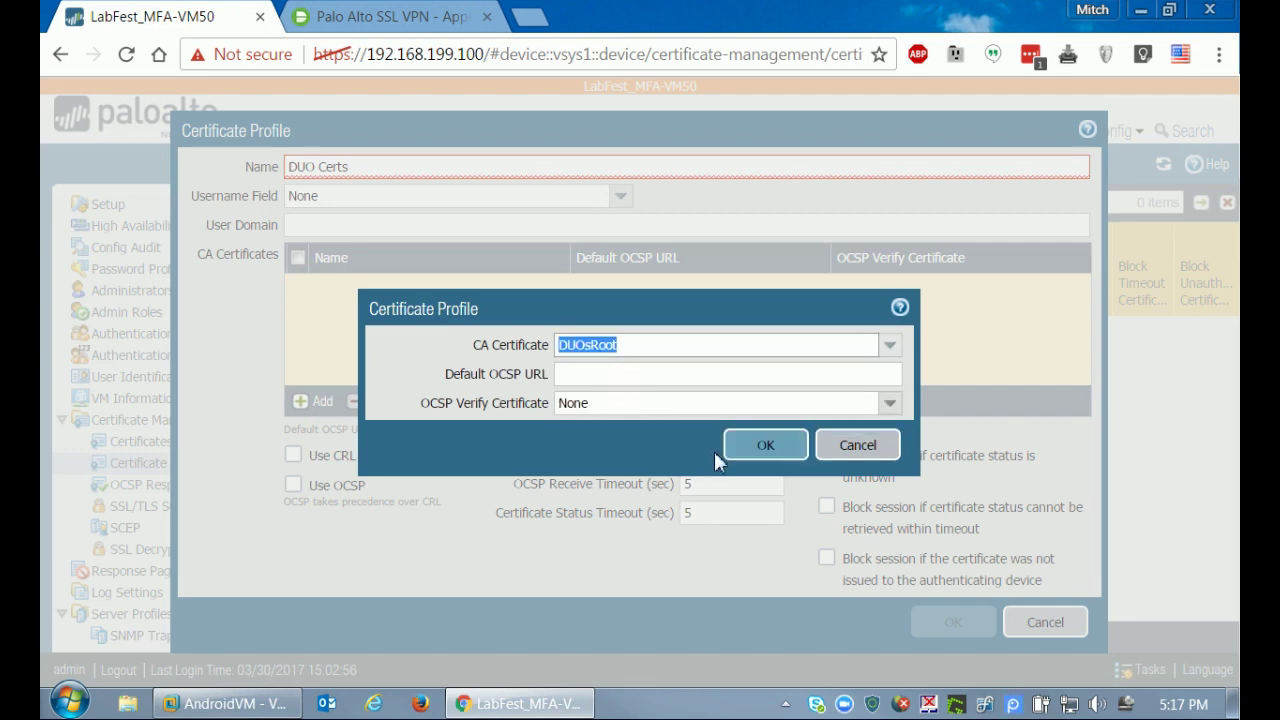
pyautogui.click(752, 447)
pyautogui.click(320, 401)
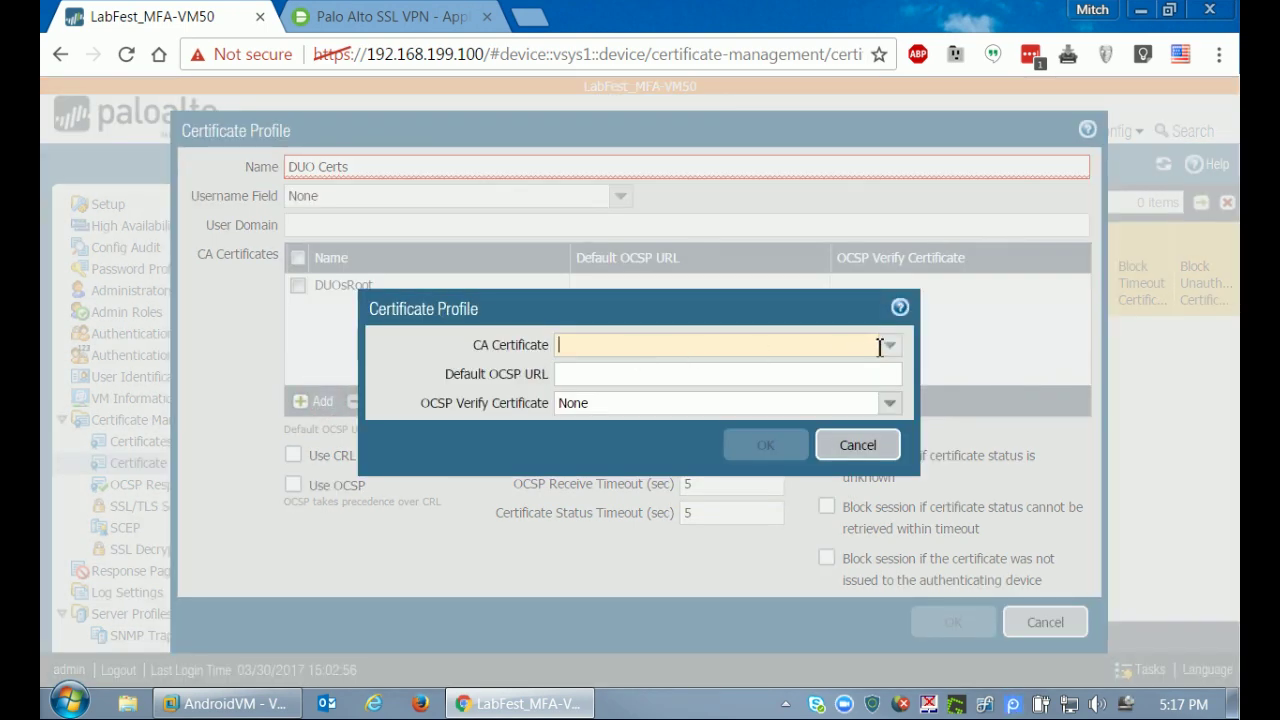
pyautogui.click(889, 345)
pyautogui.click(611, 370)
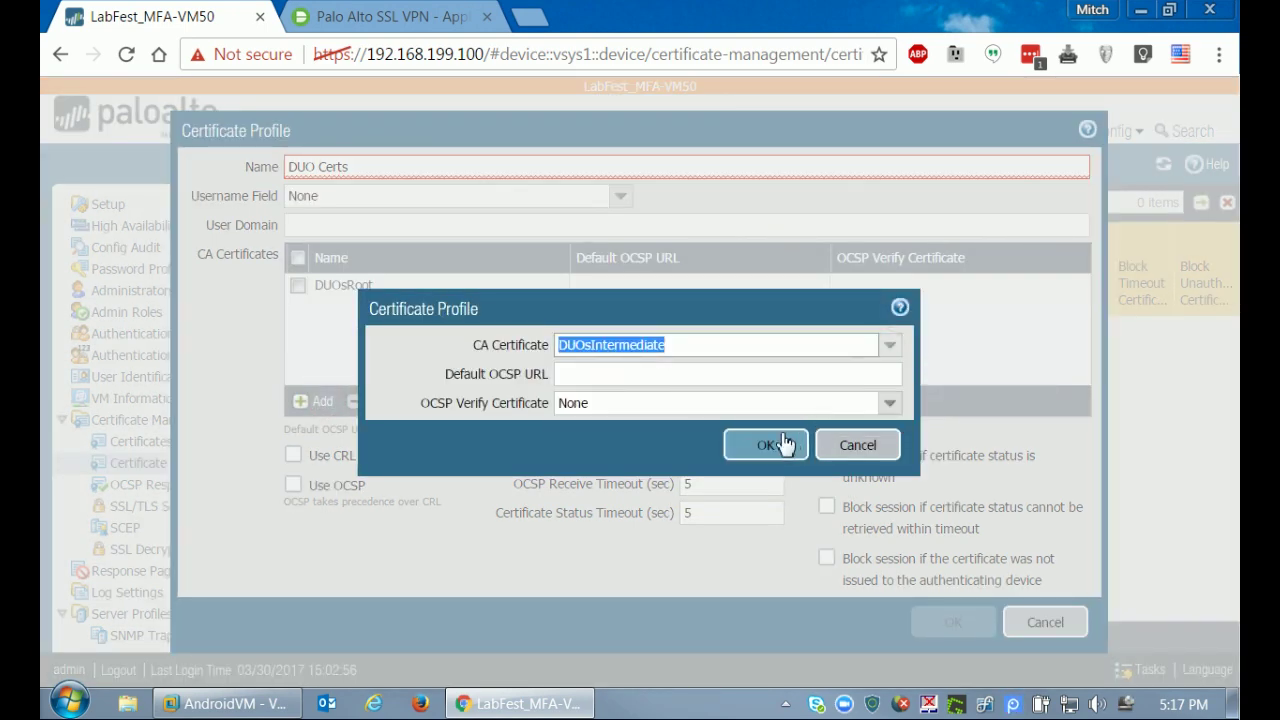
pyautogui.click(784, 446)
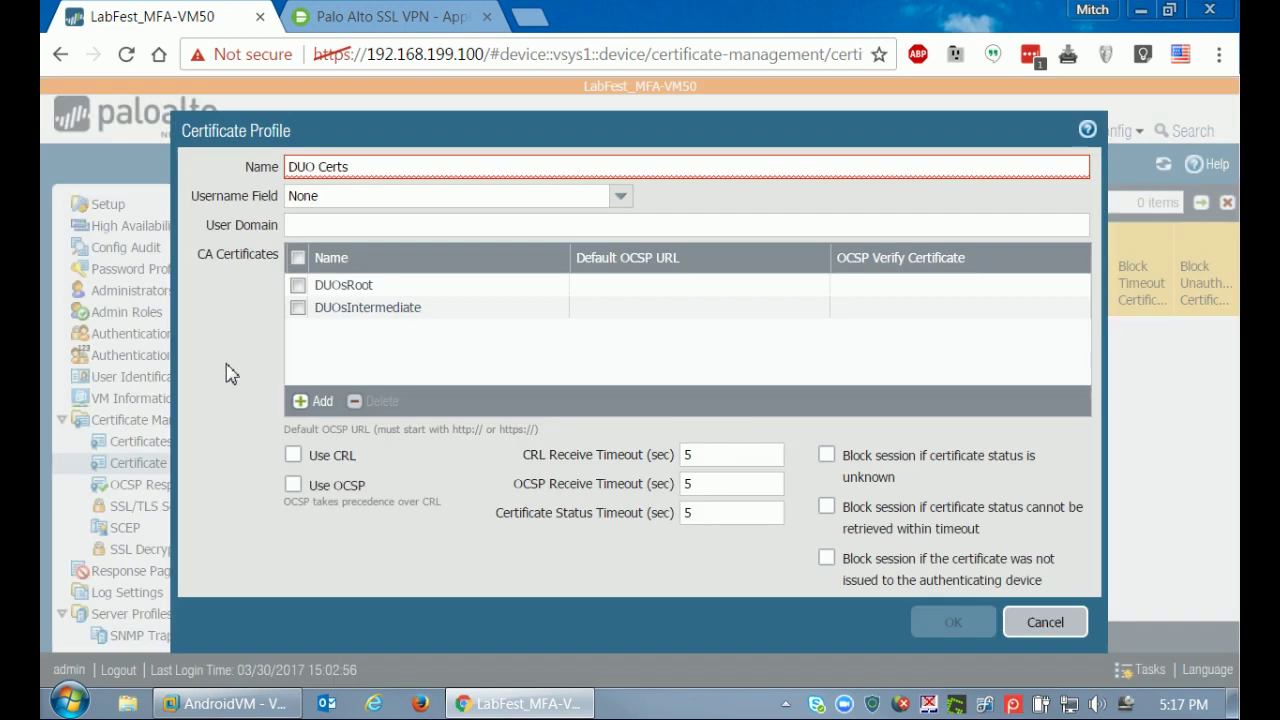
# Rename the profile to DUO-Certs and save it.
pyautogui.click(322, 167)
pyautogui.press('BackSpace')
pyautogui.write('-')
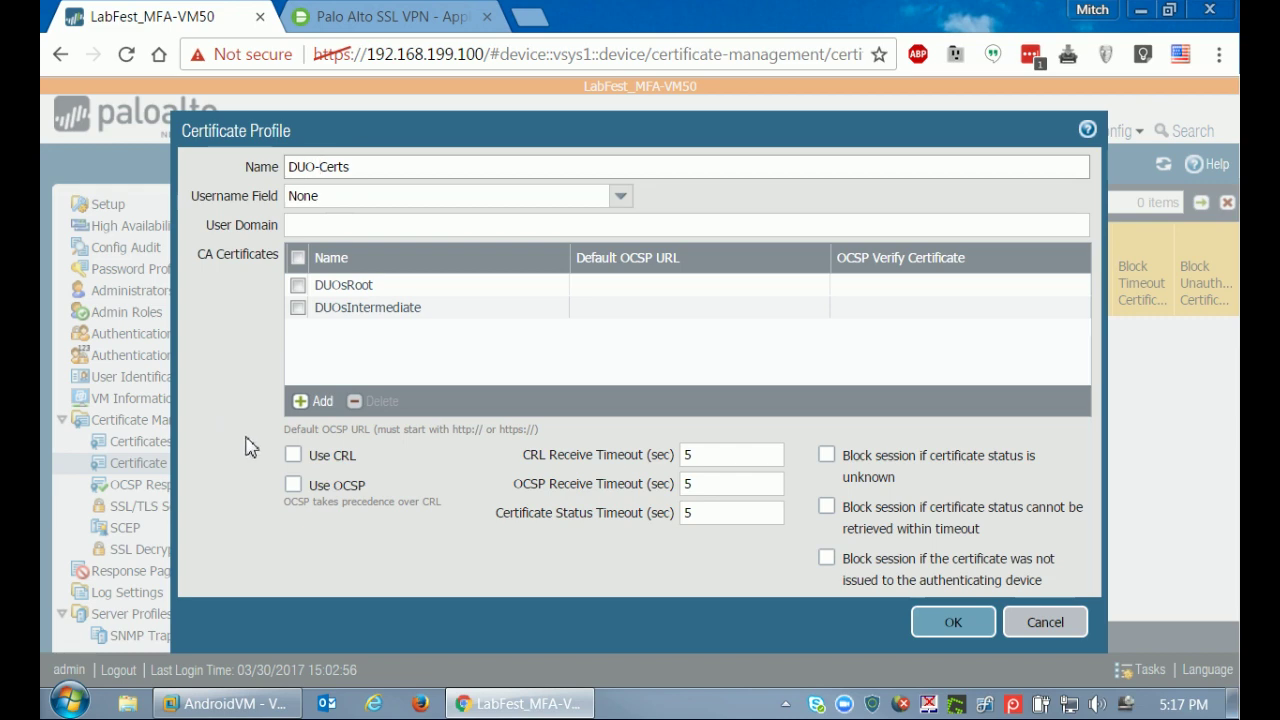
pyautogui.click(940, 625)
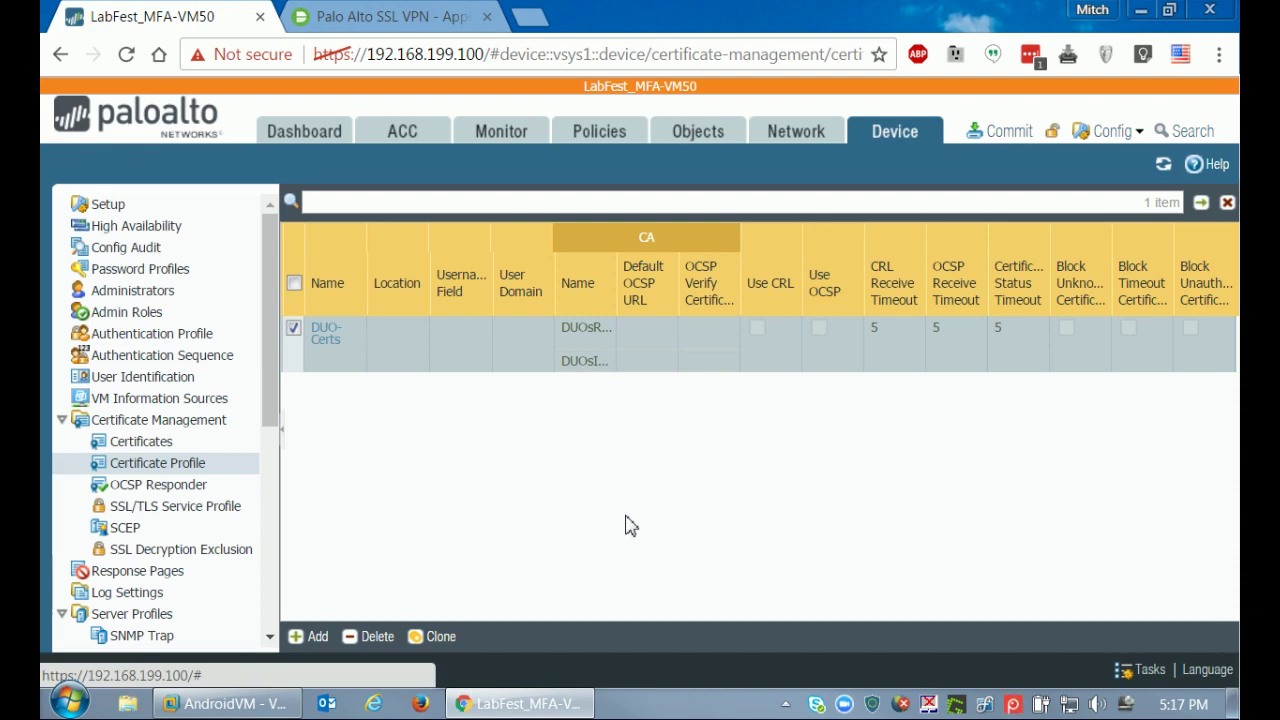
pyautogui.click(160, 443)
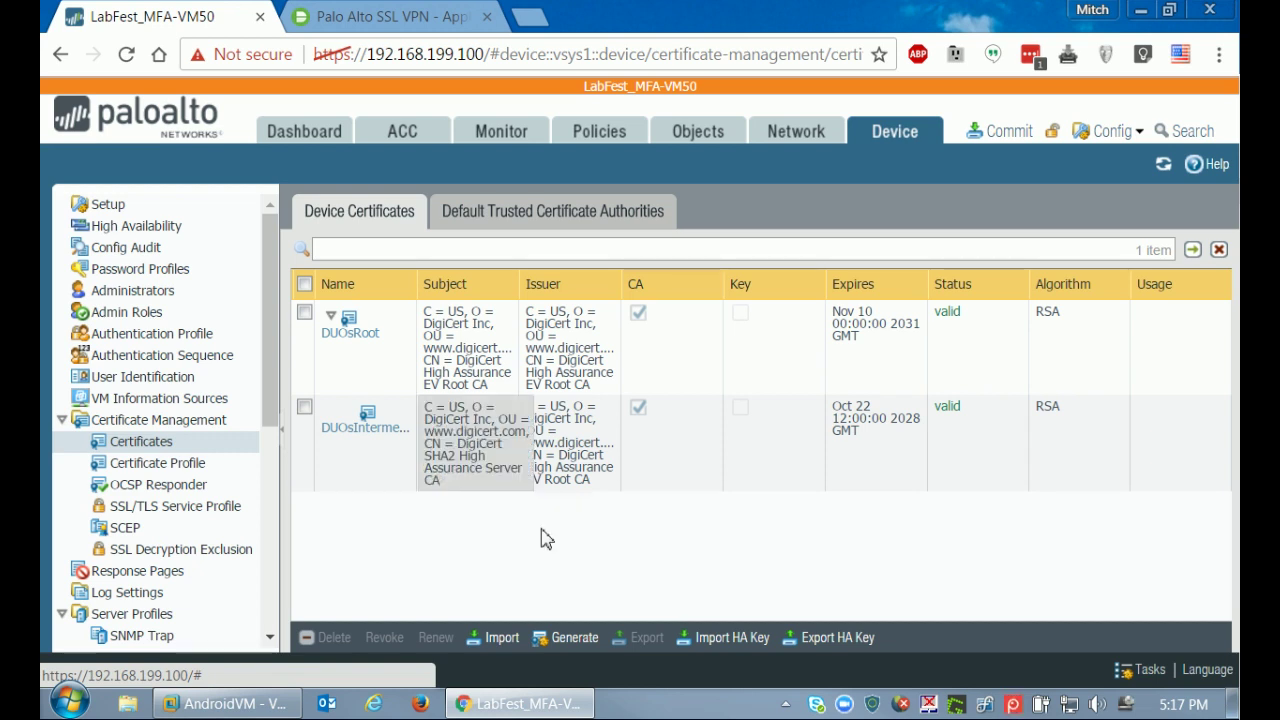
# Generate CP-Cert as a certificate authority certificate with common name 192.168.199.1.
pyautogui.click(583, 637)
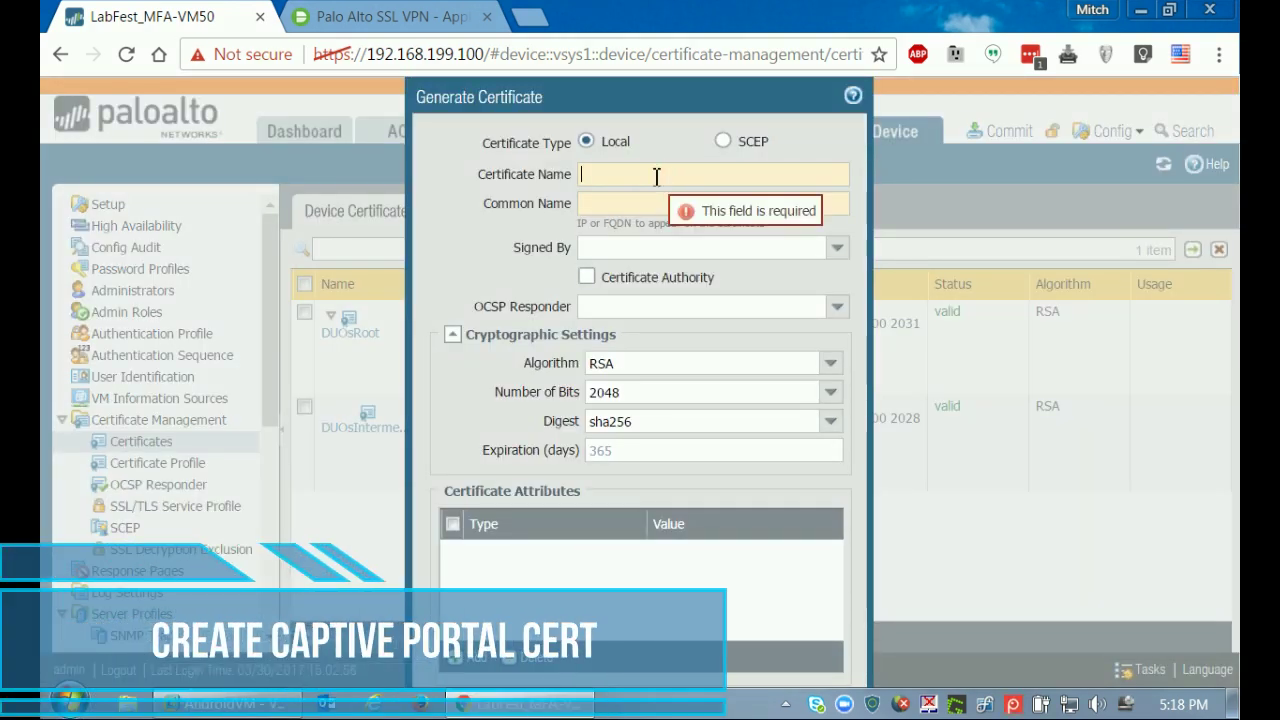
pyautogui.write('CP-C')
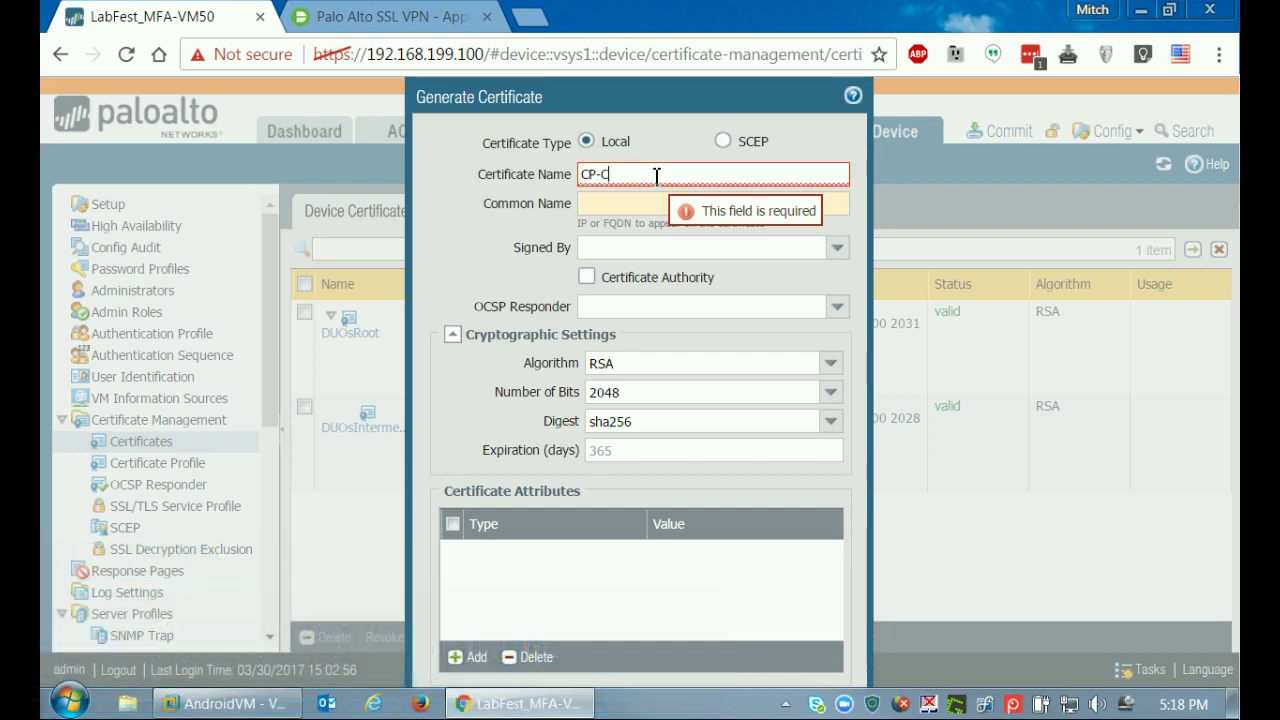
pyautogui.write('ert')
pyautogui.click(590, 204)
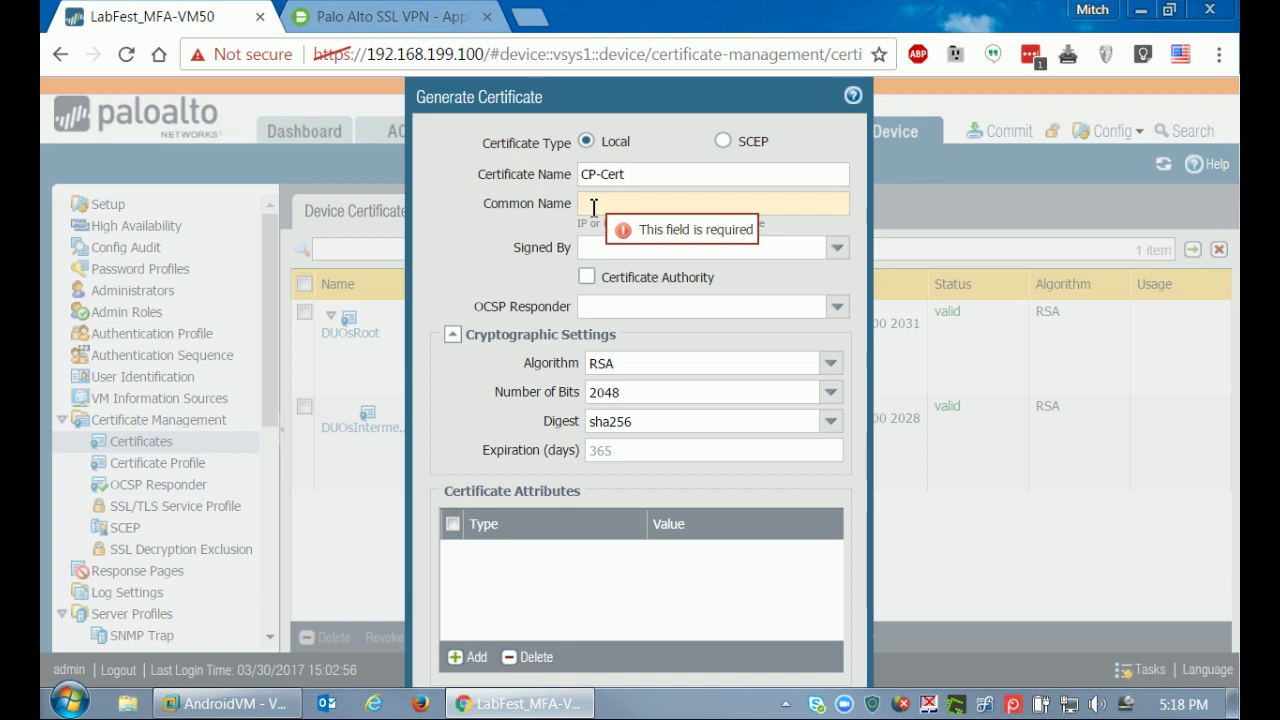
pyautogui.write('192.168.199.1')
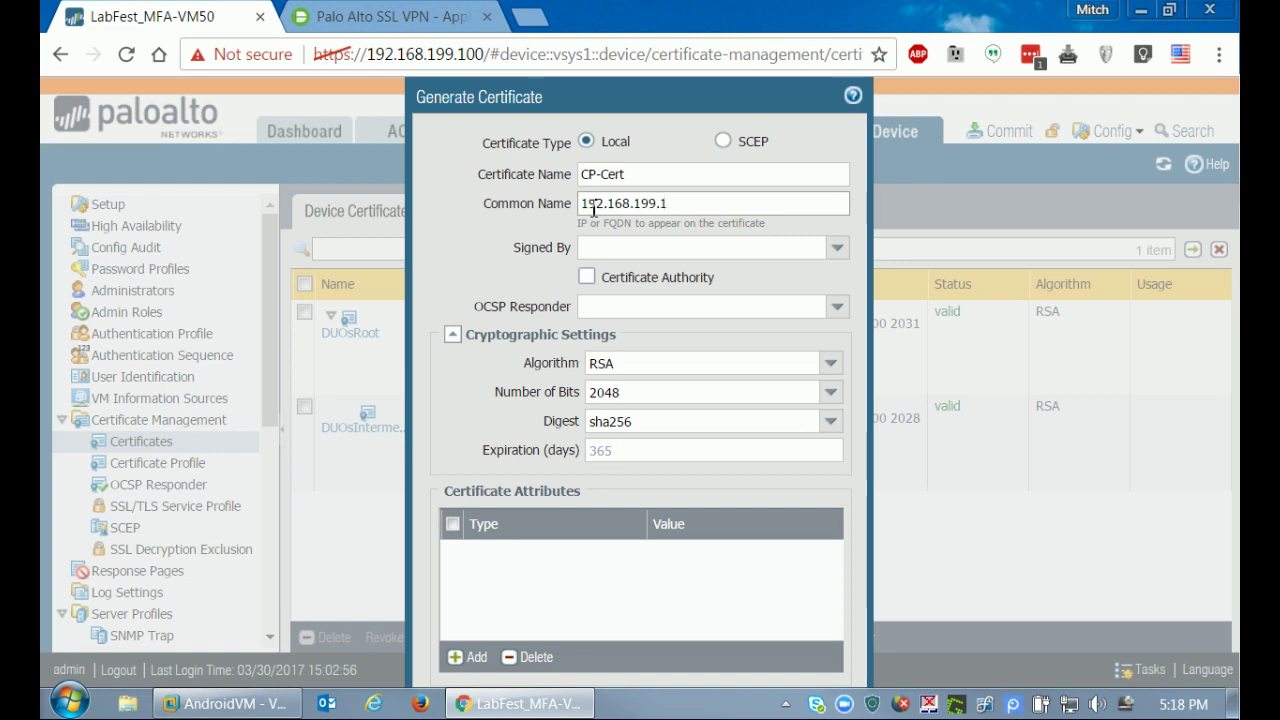
pyautogui.click(587, 278)
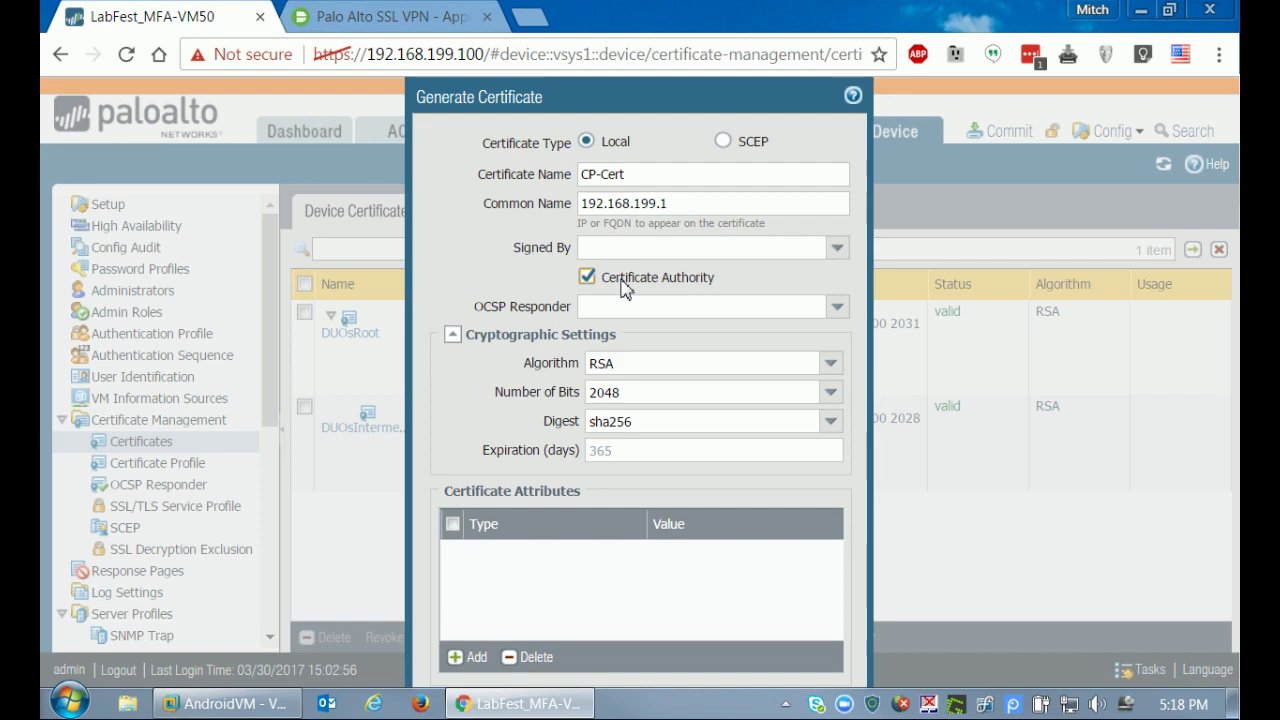
pyautogui.press('Return')
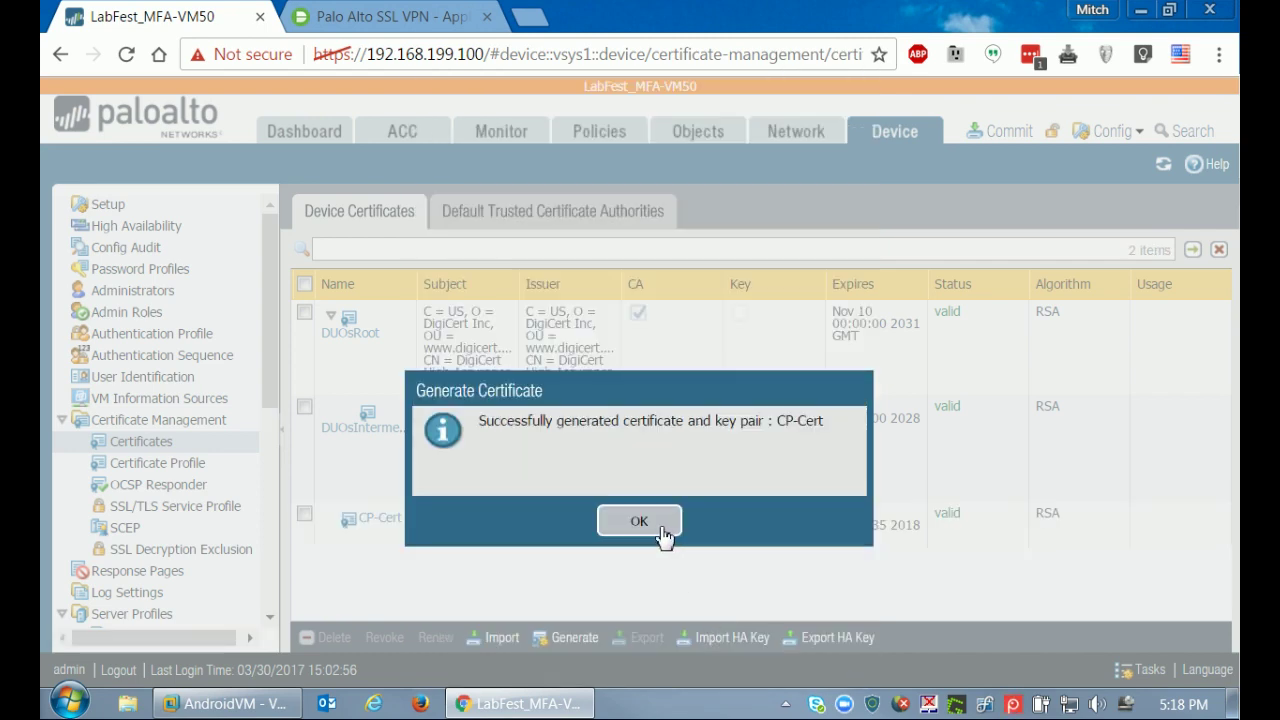
pyautogui.click(639, 522)
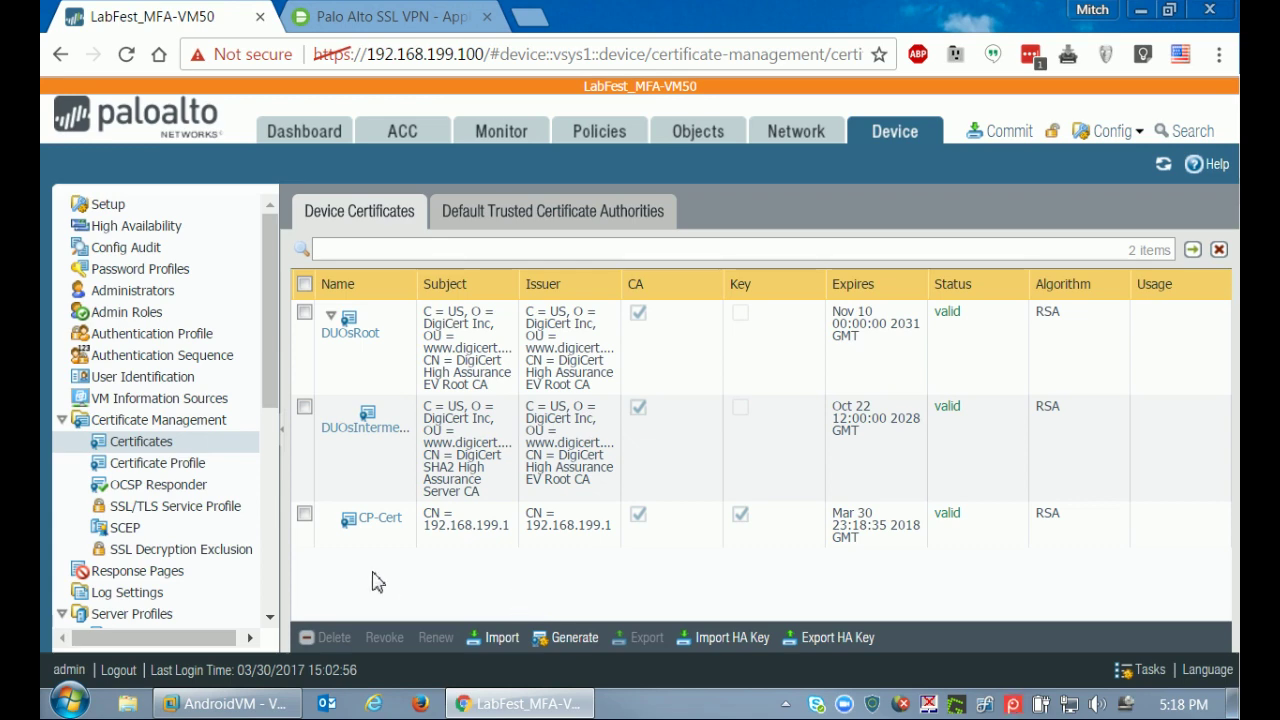
# Add the SSL/TLS service profile CP-SSL using the CP-Cert certificate.
pyautogui.click(175, 512)
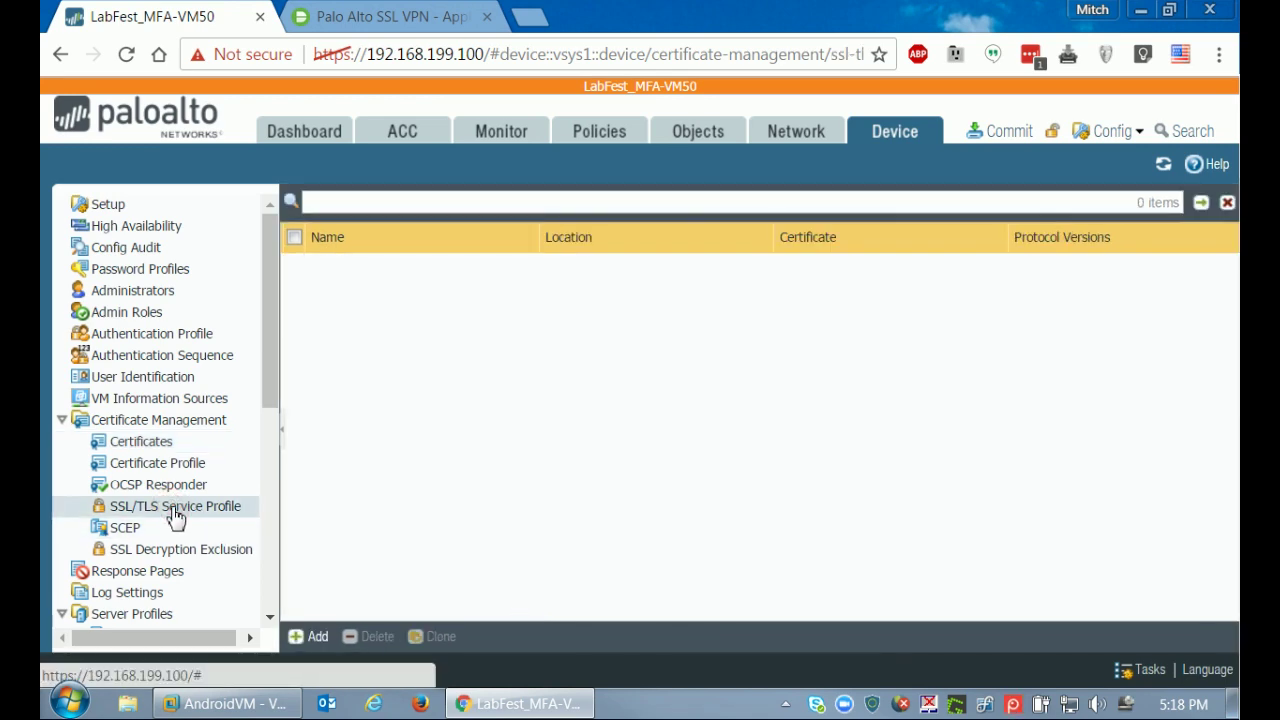
pyautogui.click(318, 637)
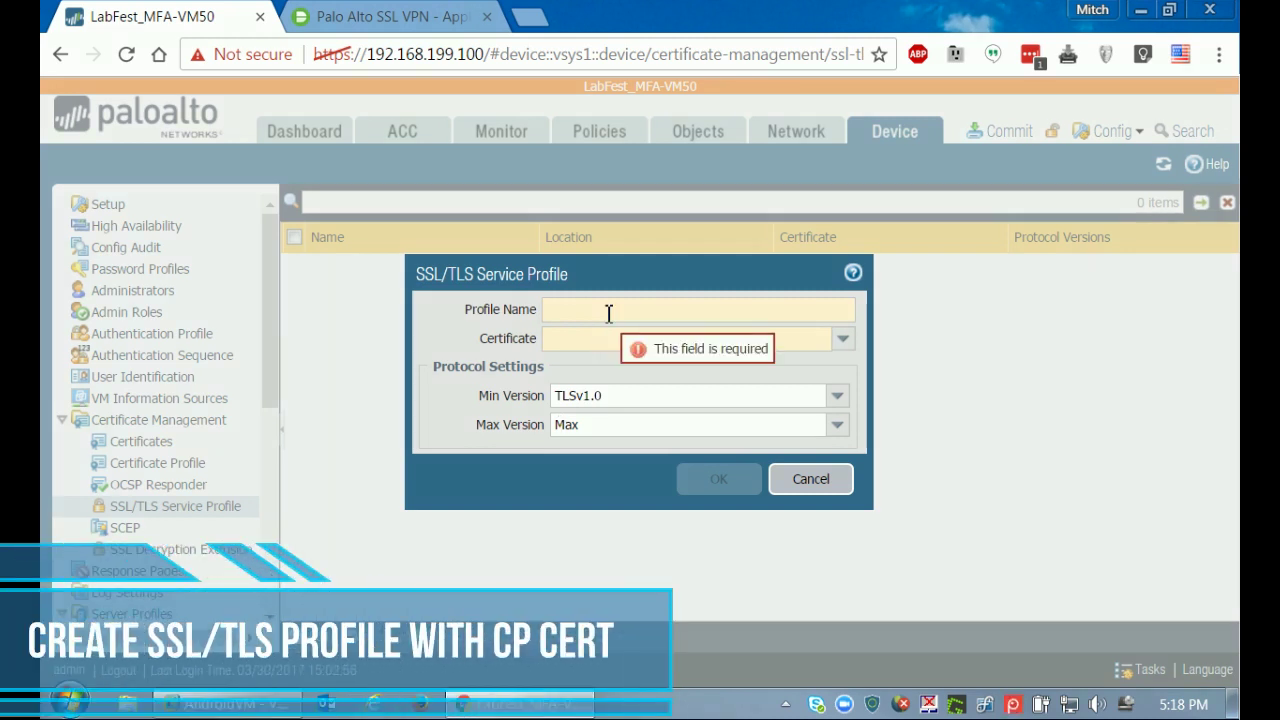
pyautogui.write('CP-')
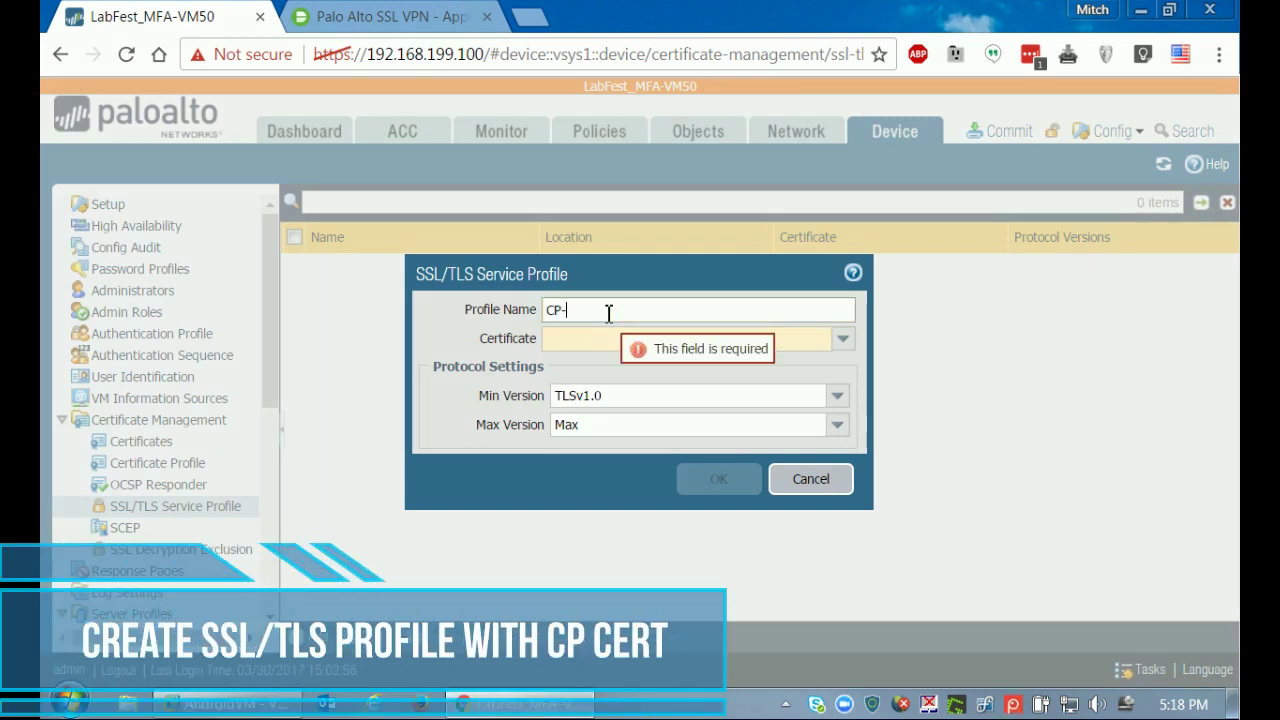
pyautogui.write('SSL')
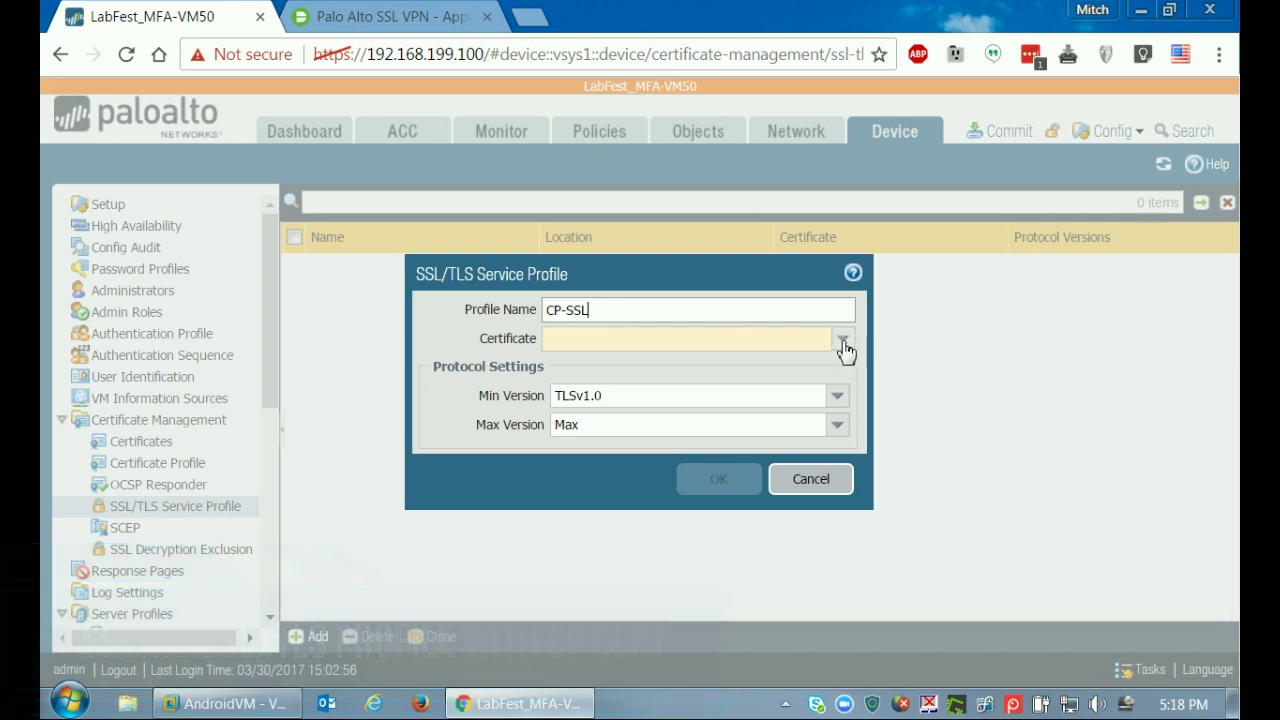
pyautogui.click(845, 340)
pyautogui.click(560, 360)
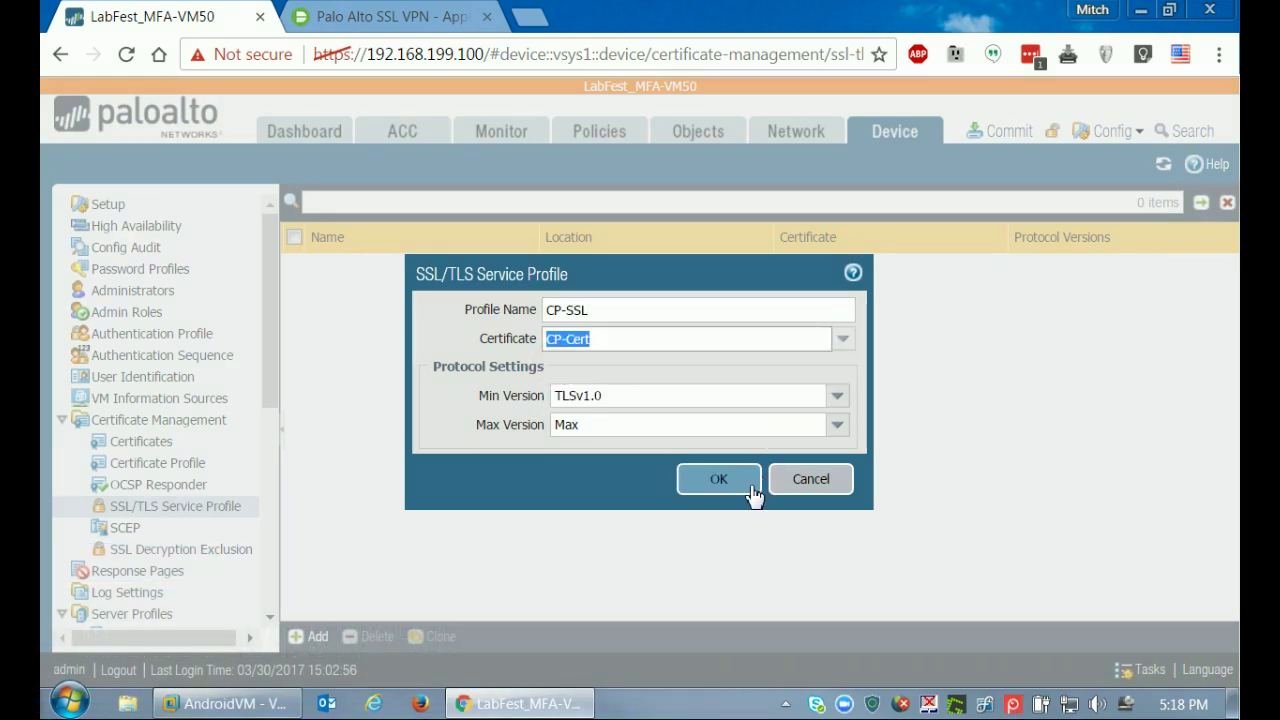
pyautogui.click(717, 484)
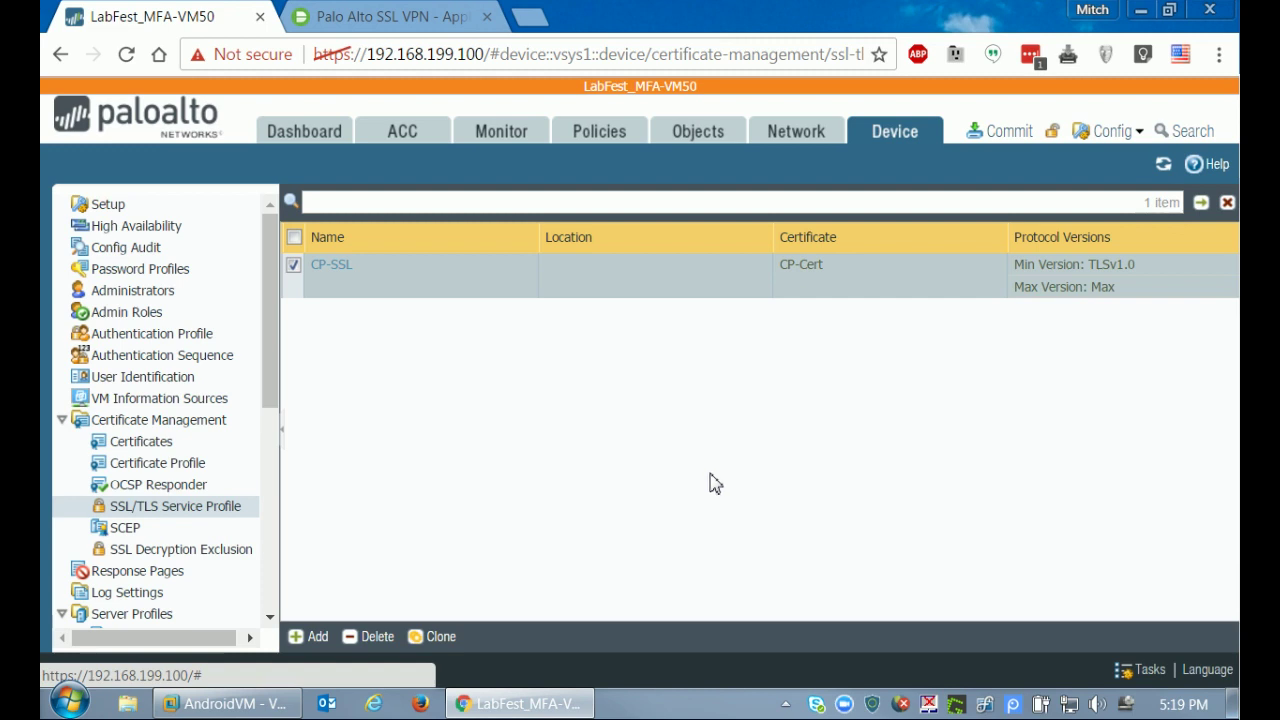
pyautogui.moveTo(270, 378); pyautogui.dragTo(266, 544)
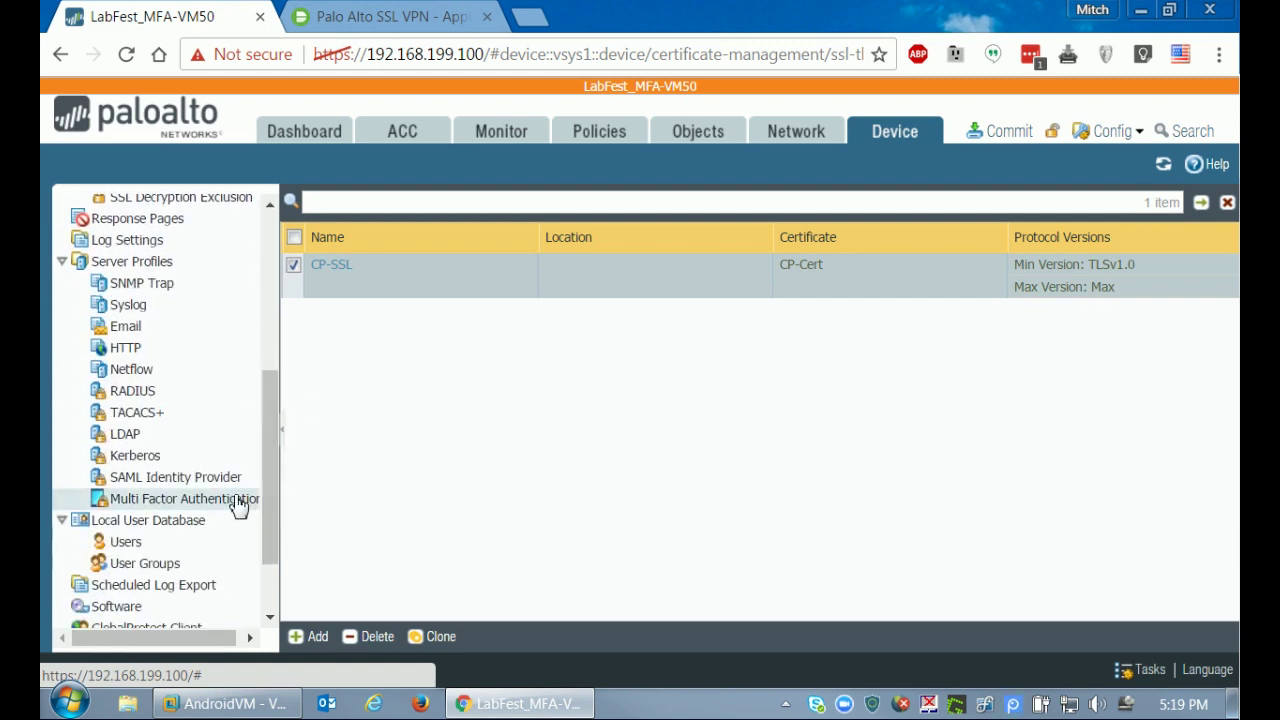
# Add MFA server profile 'DUO MFA' with certificate profile DUO-Certs and vendor Duo v2.
pyautogui.click(208, 506)
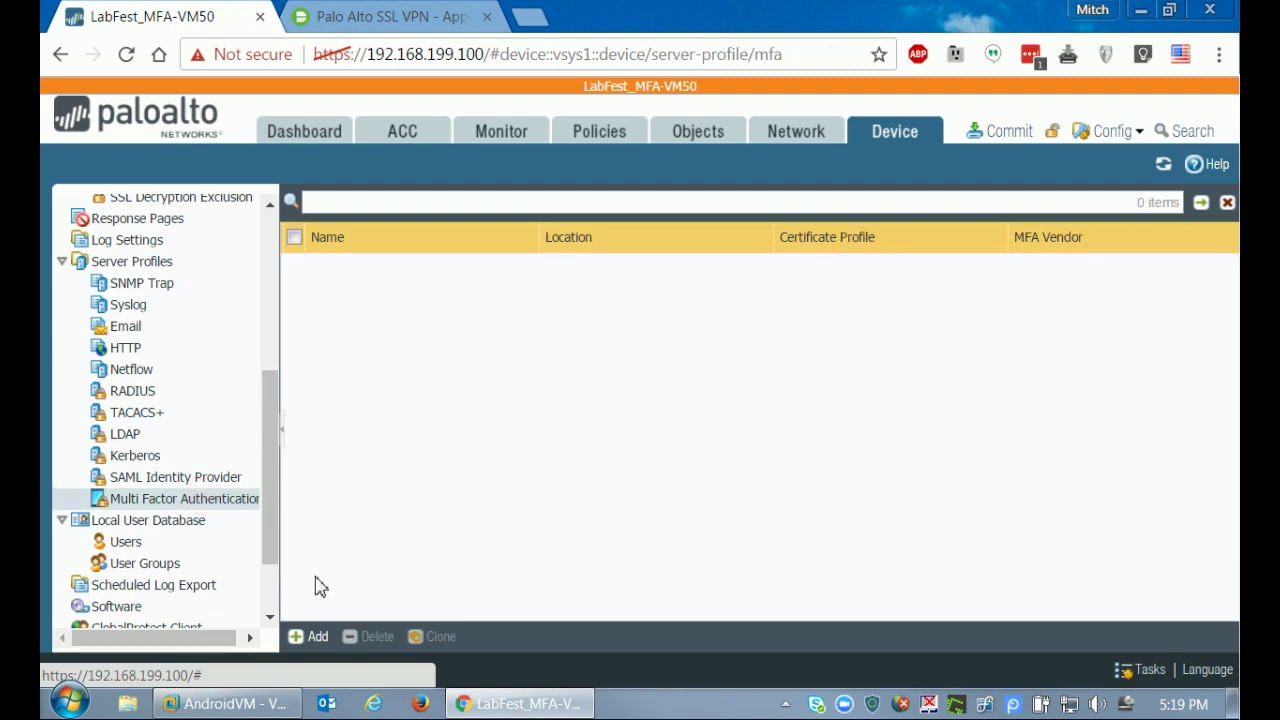
pyautogui.click(312, 637)
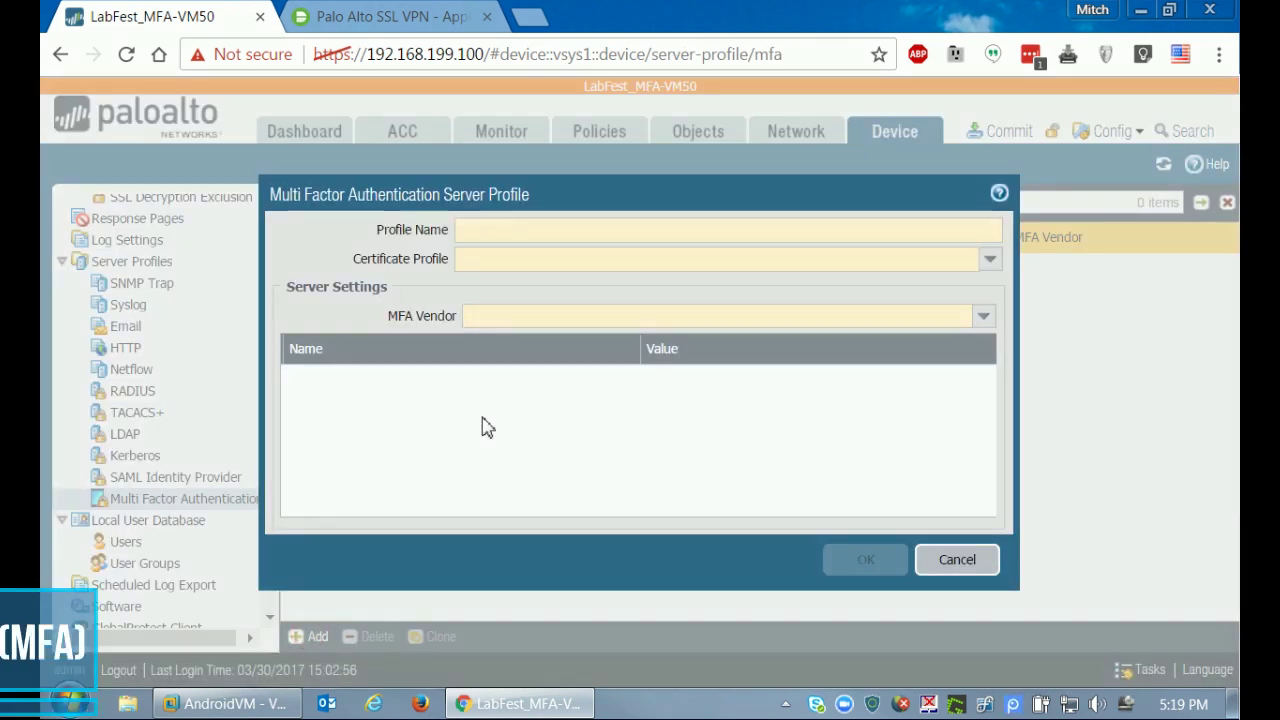
pyautogui.write('DUO MFA')
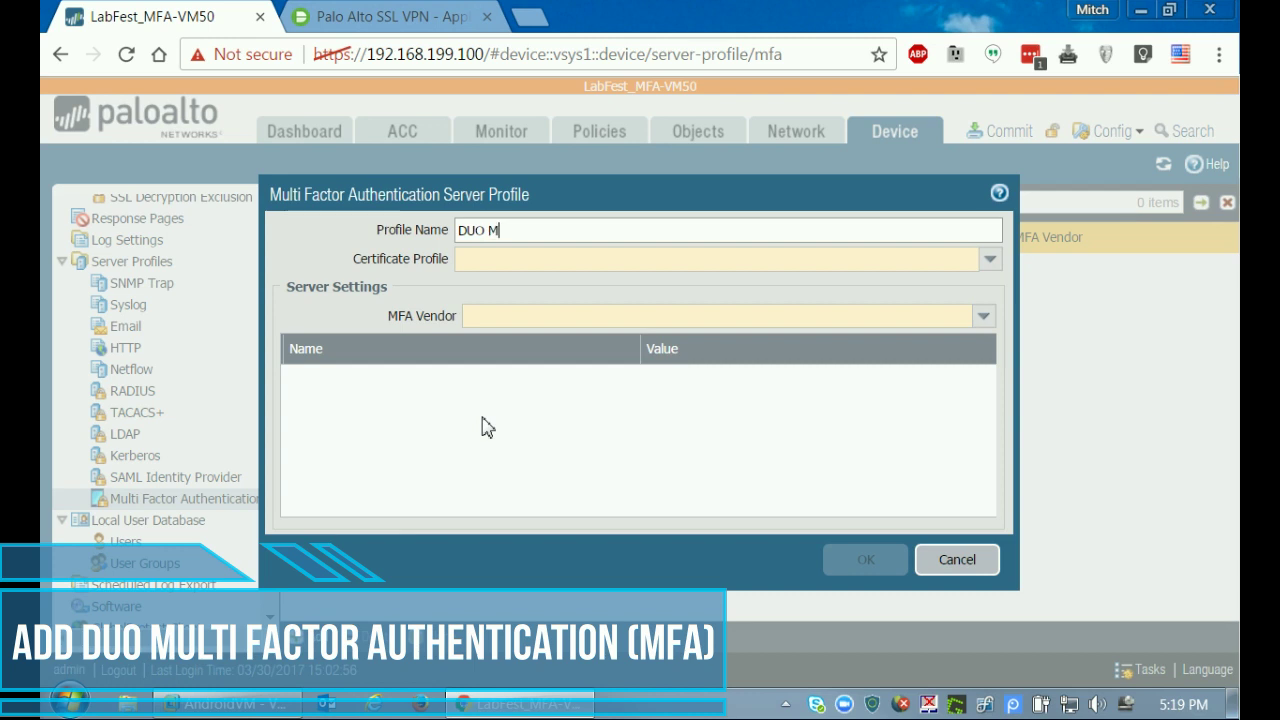
pyautogui.click(989, 259)
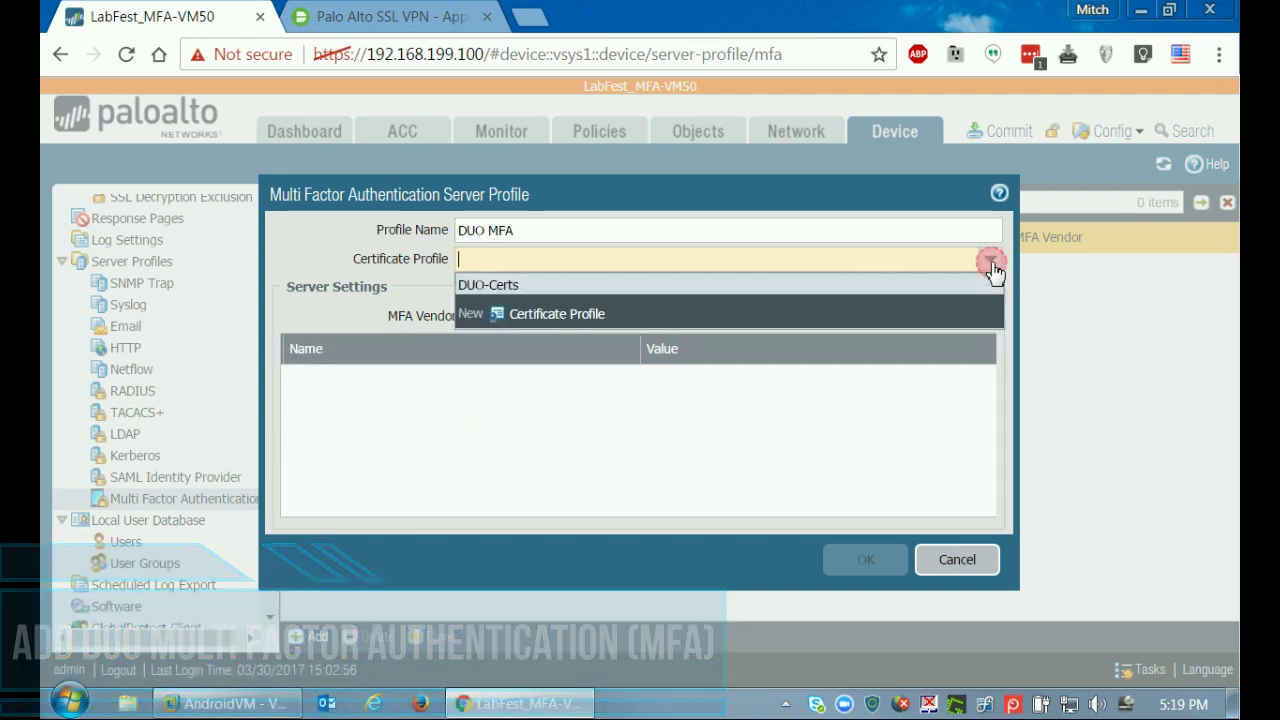
pyautogui.click(486, 288)
pyautogui.click(981, 317)
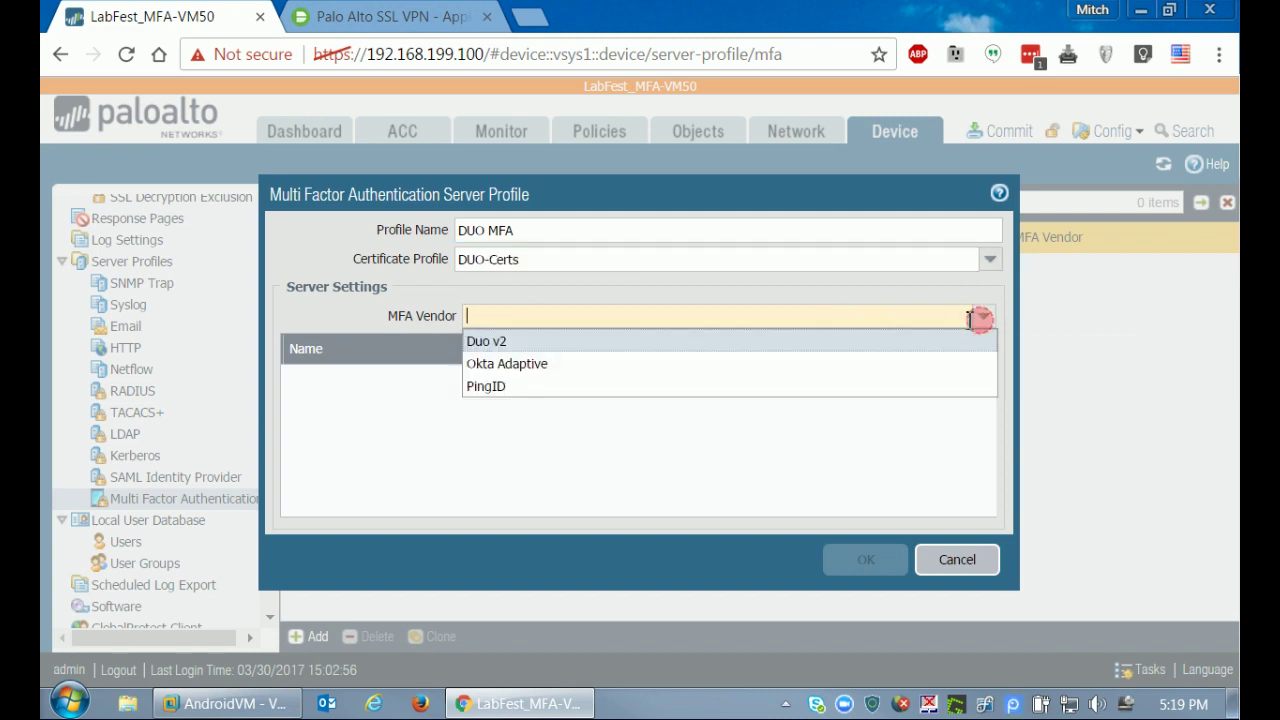
pyautogui.click(498, 341)
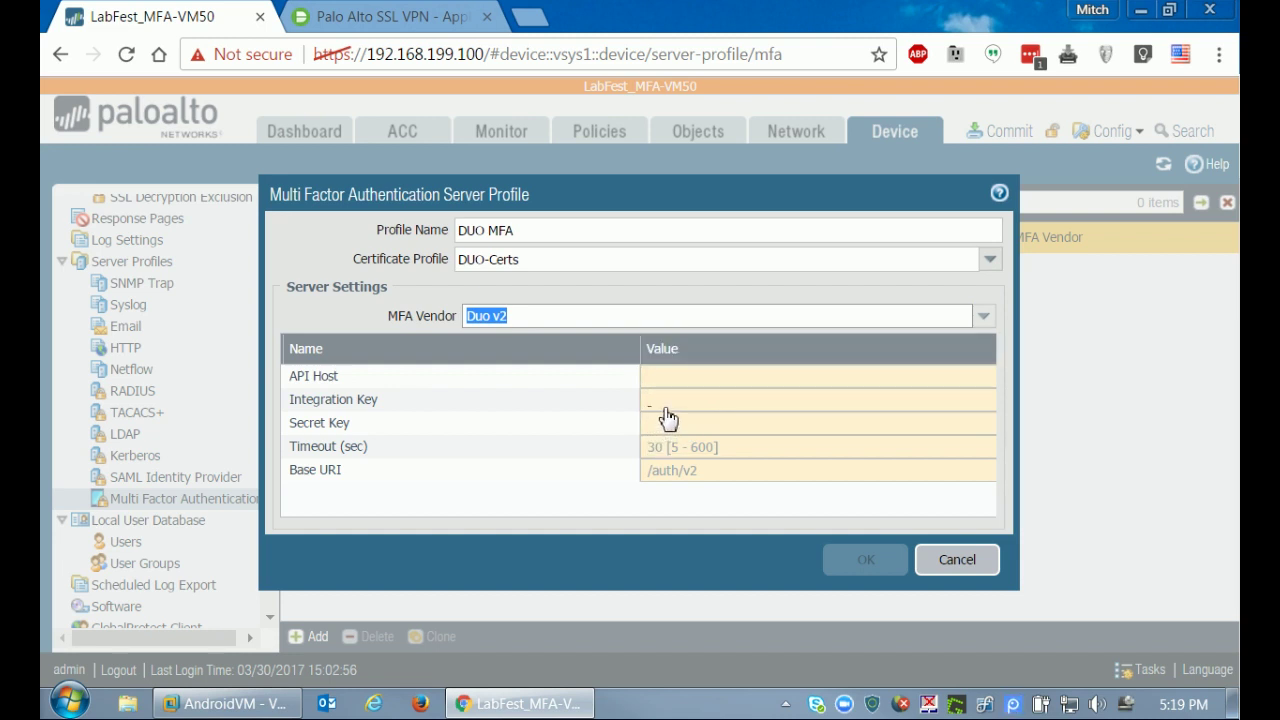
# Copy Duo's API hostname and integration key into the DUO MFA API Host and Integration Key fields.
pyautogui.click(662, 375)
pyautogui.click(418, 18)
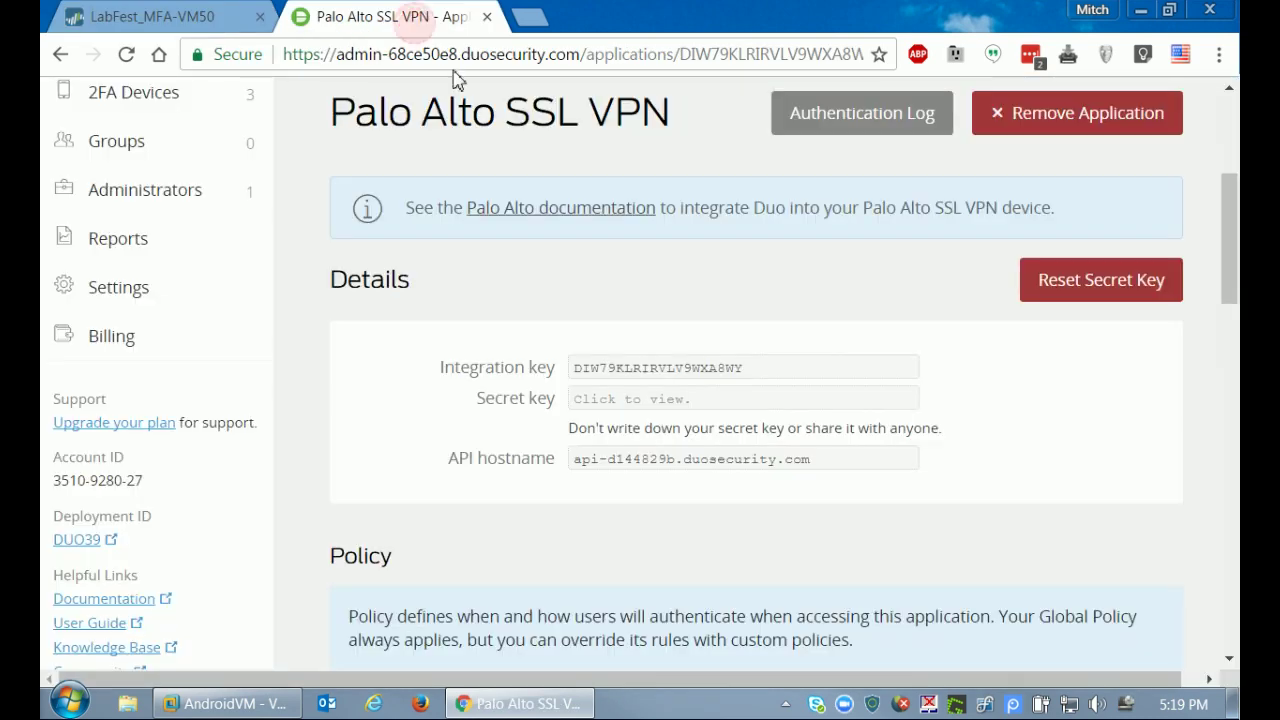
pyautogui.click(833, 458)
pyautogui.hotkey('ctrl', 'c')
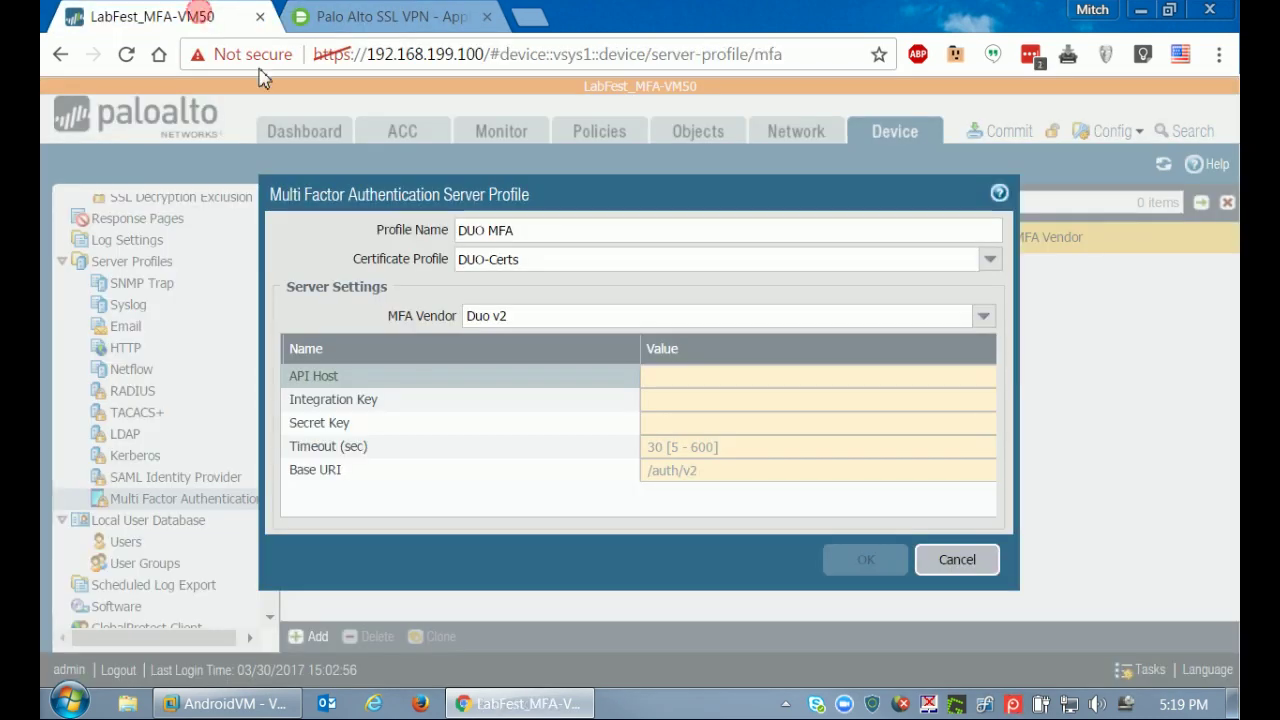
pyautogui.click(200, 17)
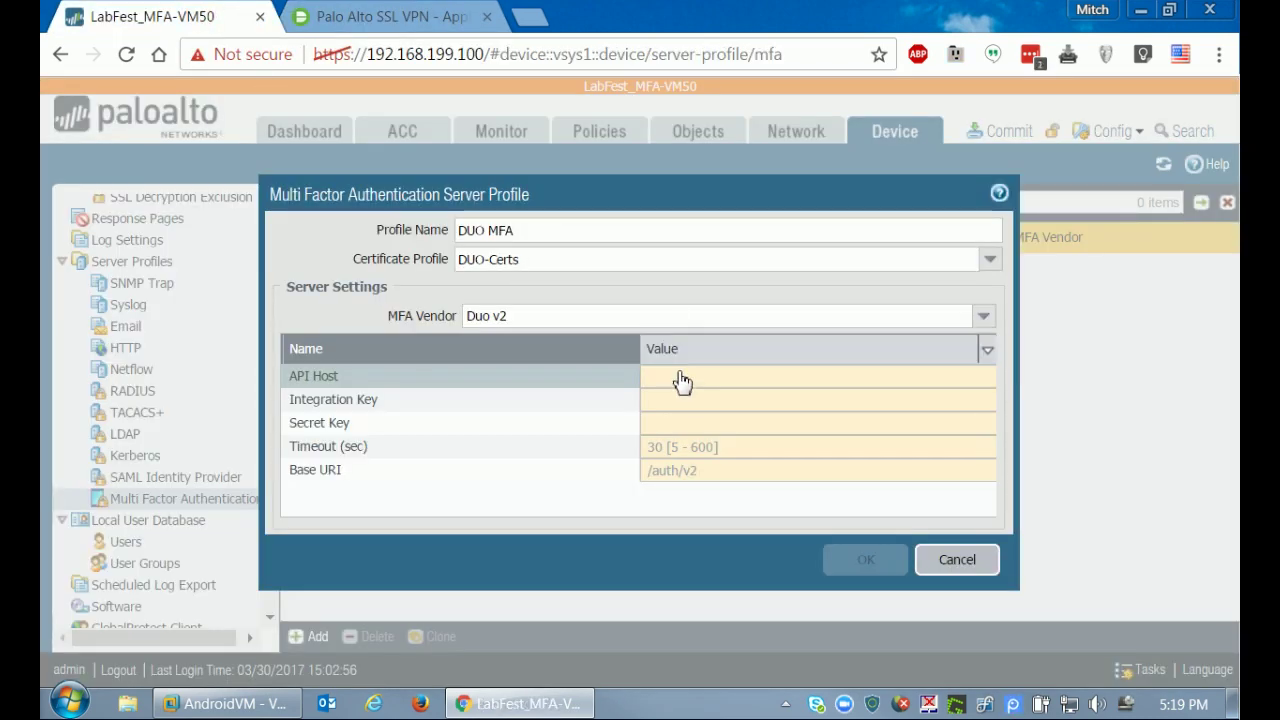
pyautogui.click(680, 375)
pyautogui.hotkey('ctrl', 'v')
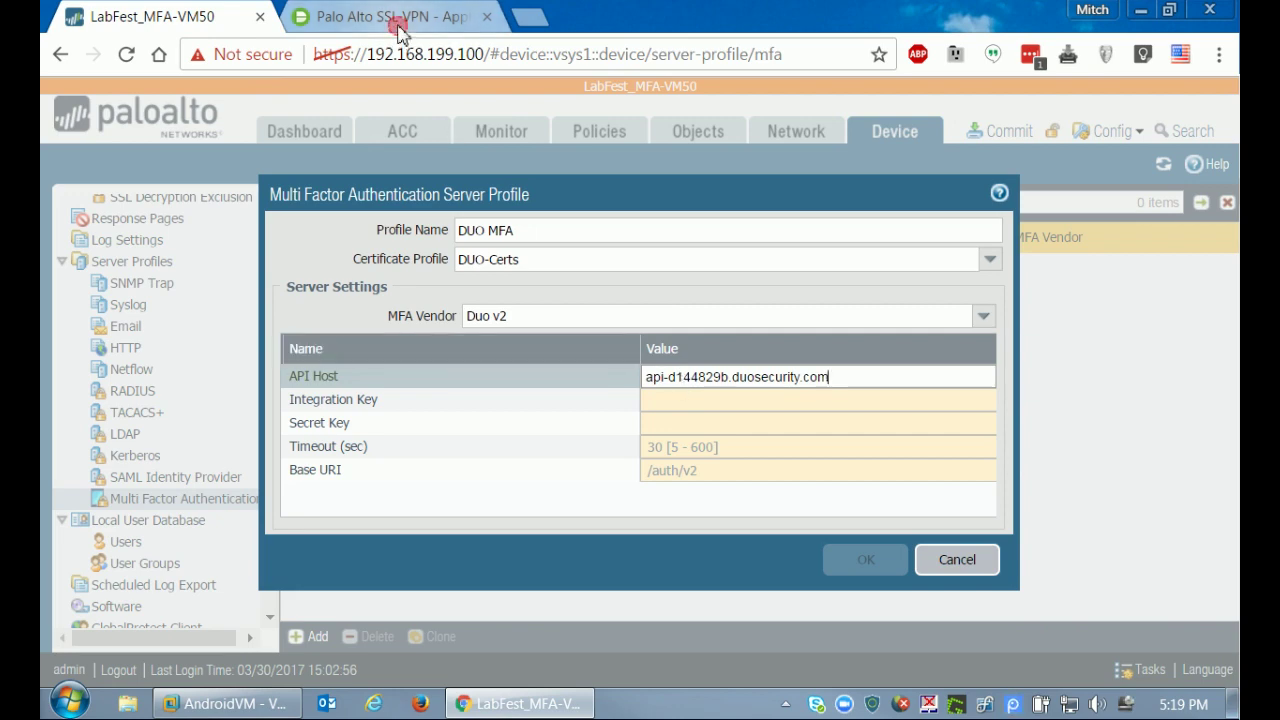
pyautogui.click(400, 16)
pyautogui.click(788, 368)
pyautogui.hotkey('ctrl', 'c')
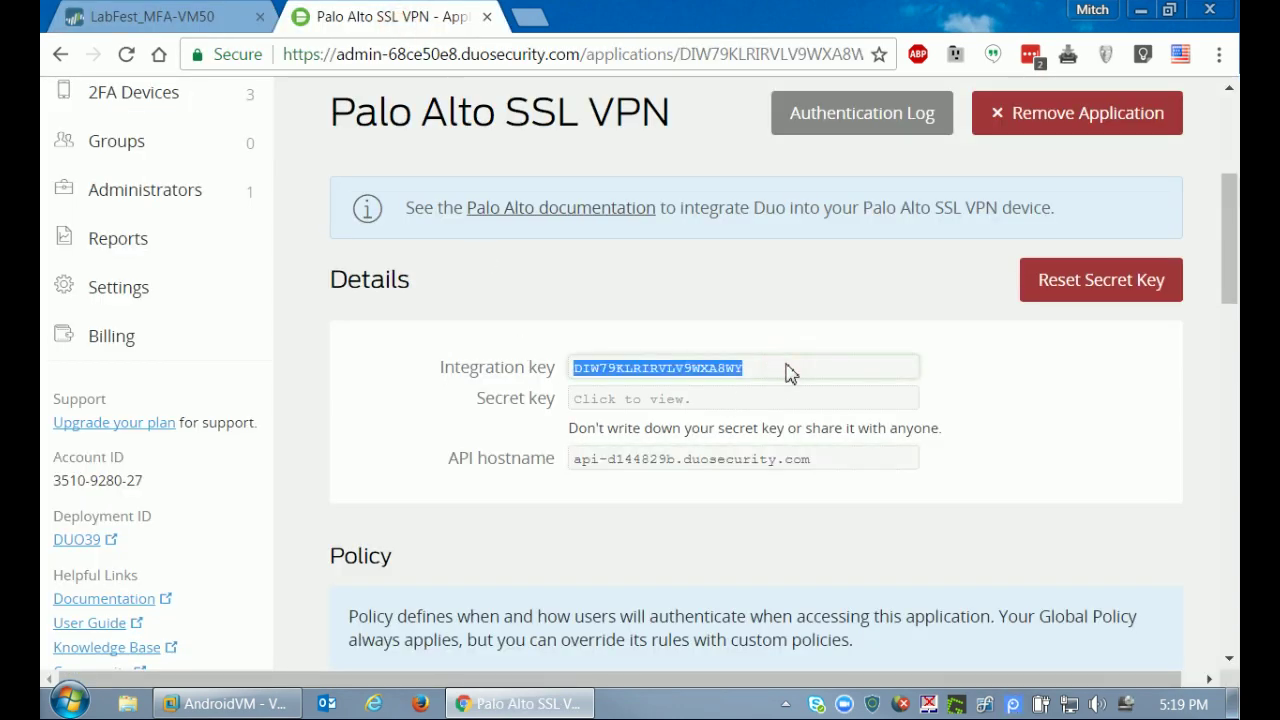
pyautogui.click(120, 16)
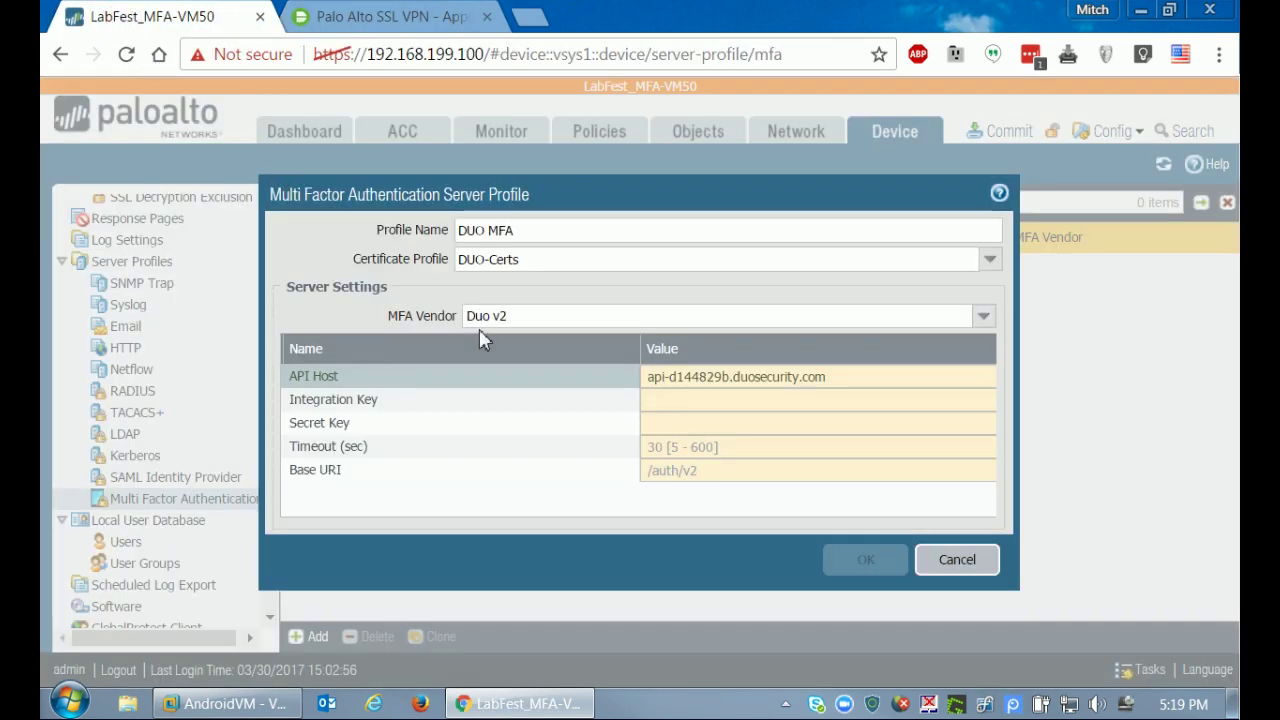
pyautogui.click(677, 402)
pyautogui.hotkey('ctrl', 'v')
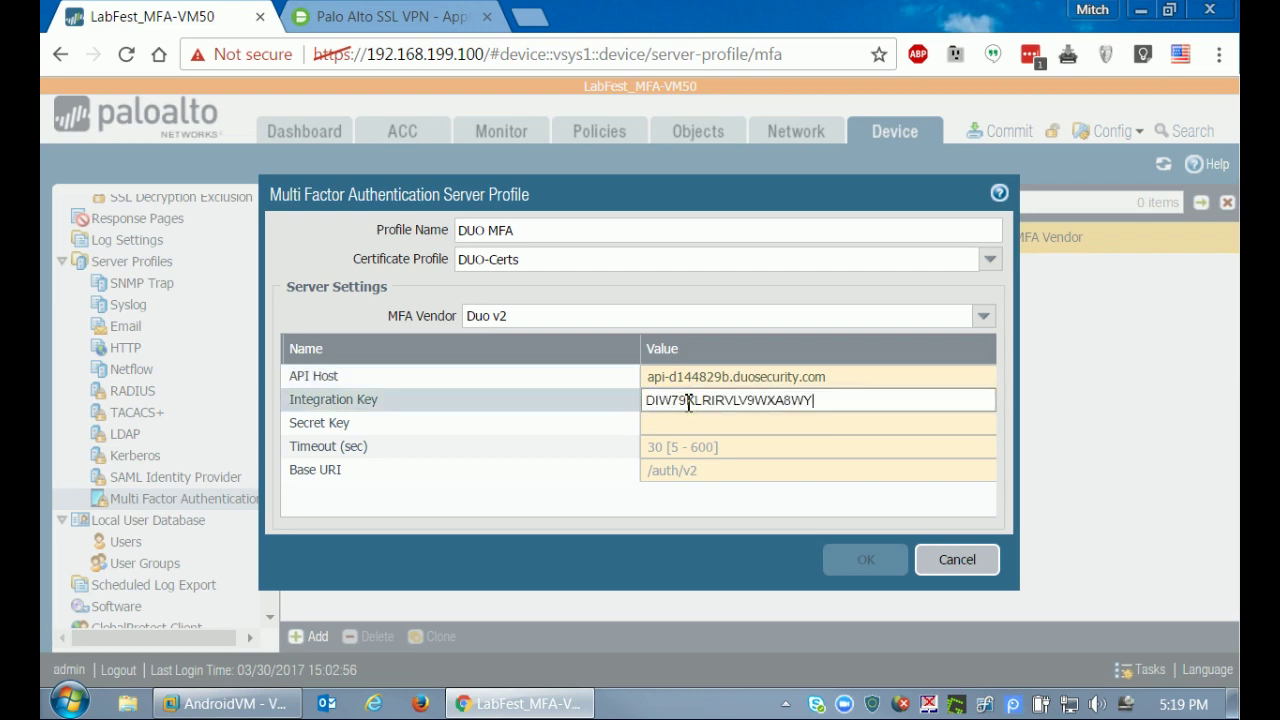
# Paste Duo's secret key into Secret Key and save the DUO MFA profile.
pyautogui.click(321, 30)
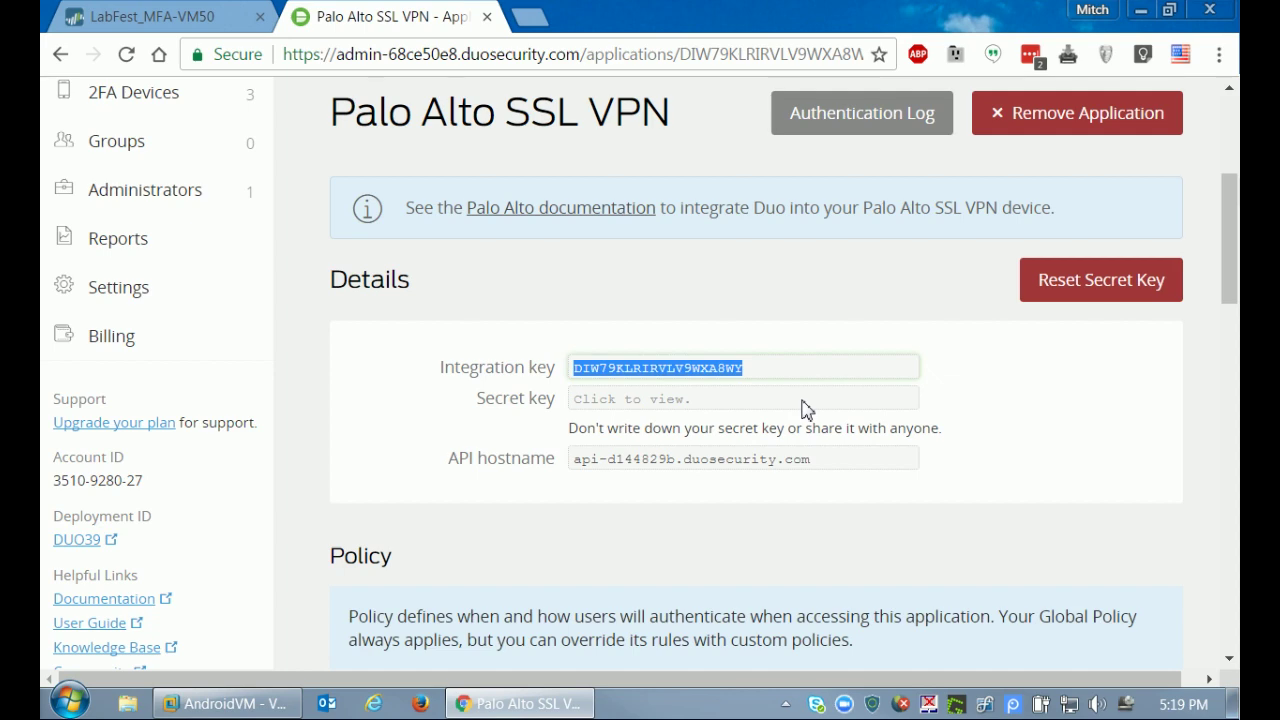
pyautogui.click(994, 370)
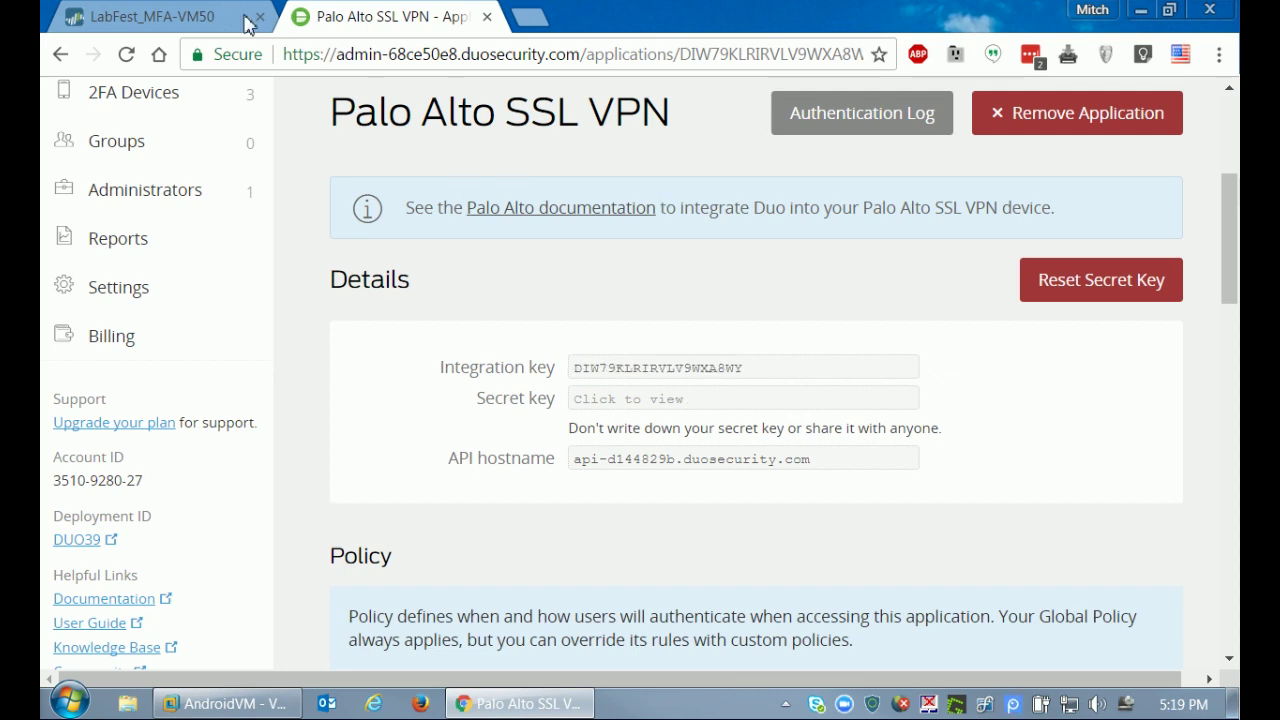
pyautogui.click(186, 24)
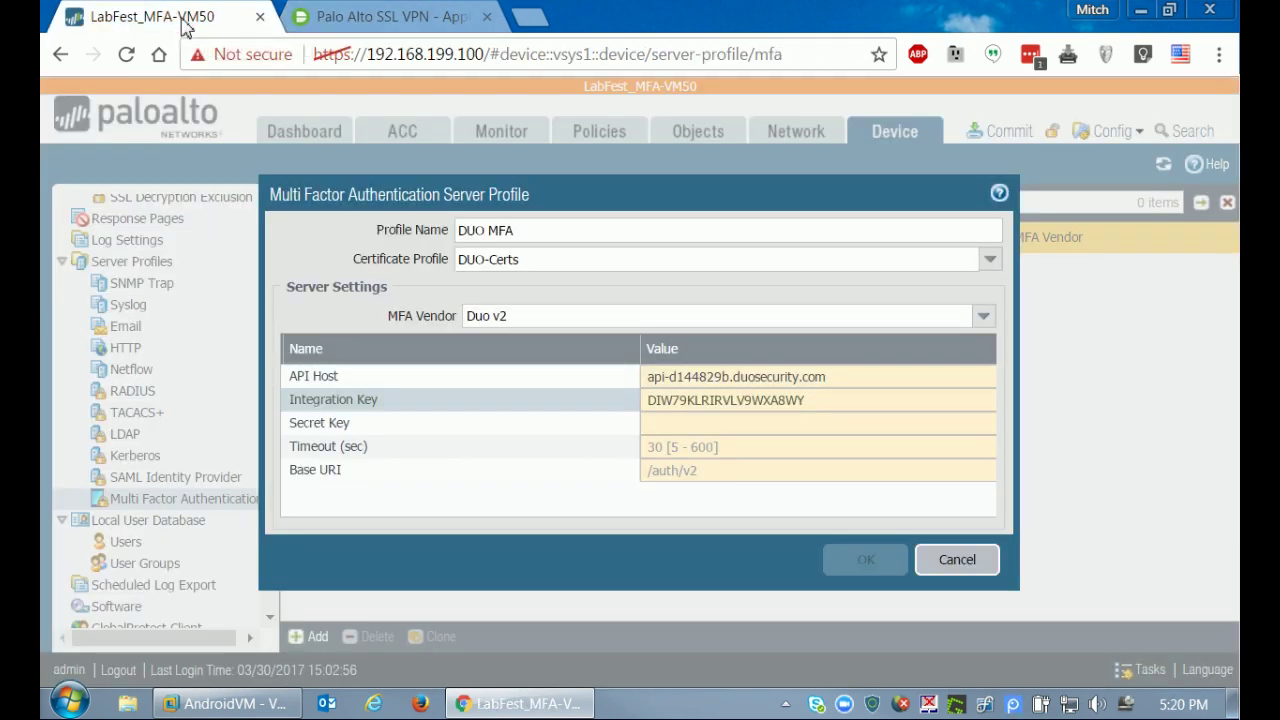
pyautogui.click(685, 428)
pyautogui.hotkey('ctrl', 'v')
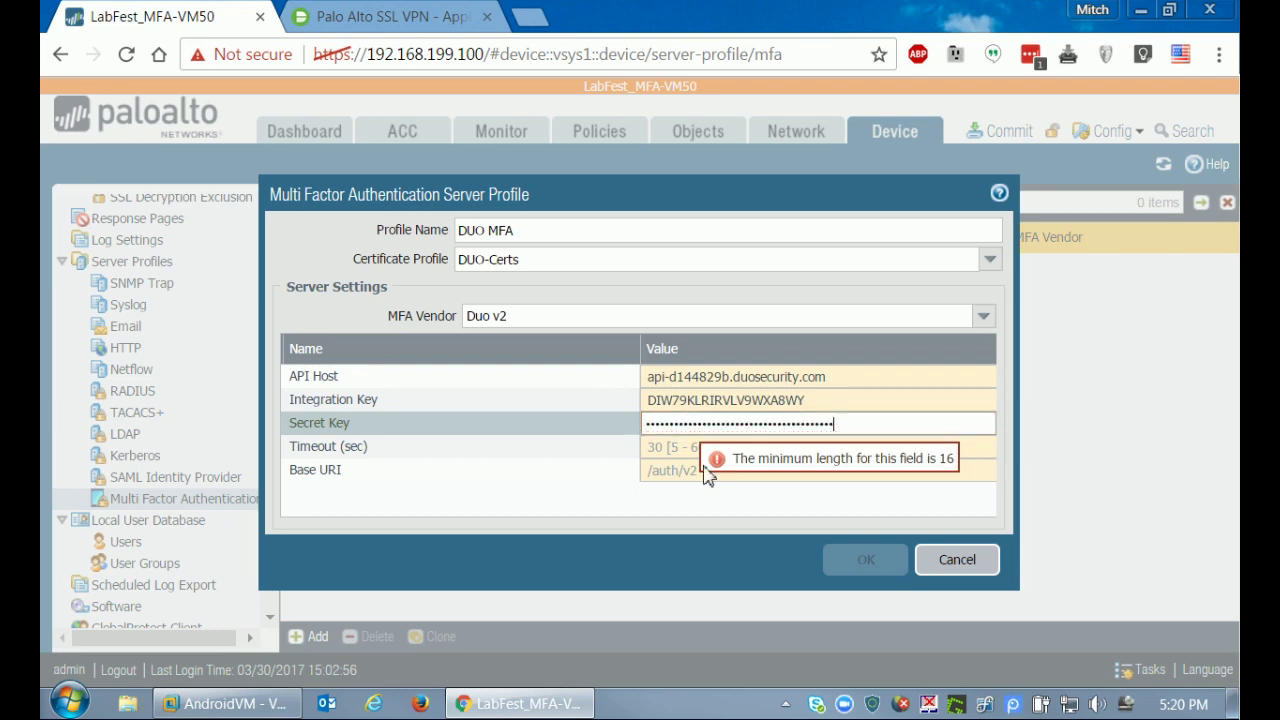
pyautogui.click(695, 507)
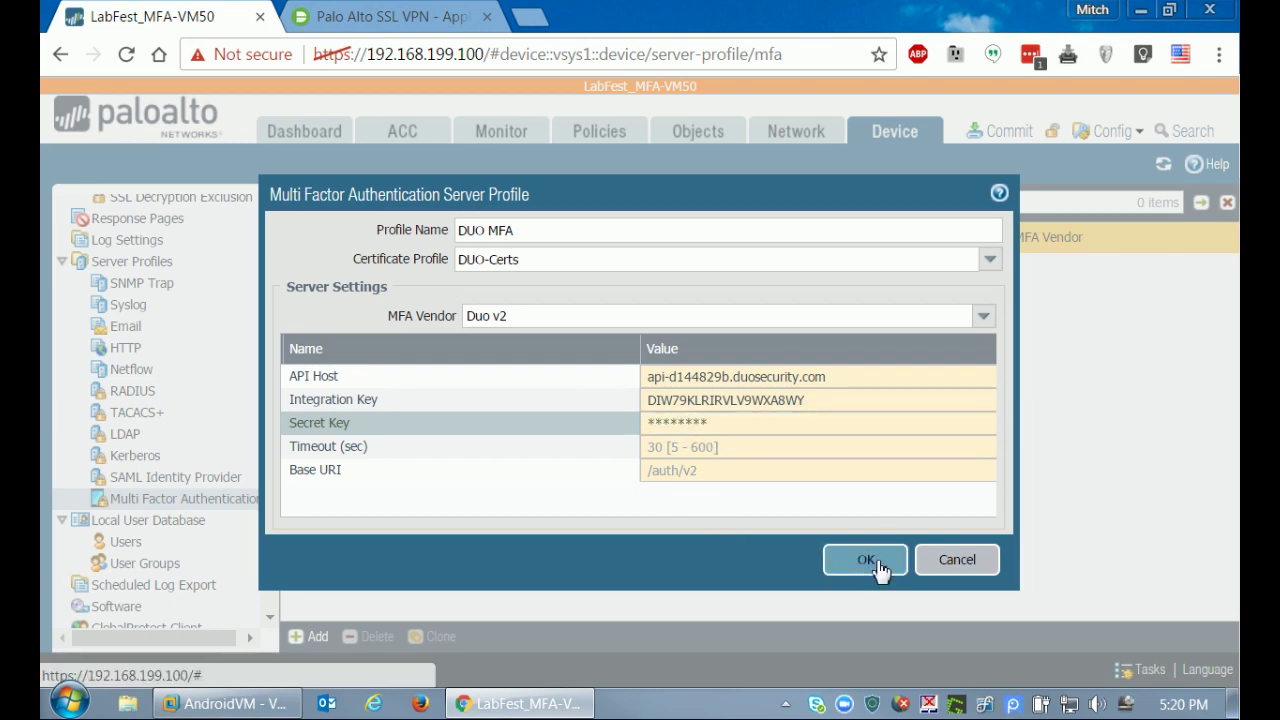
pyautogui.click(866, 561)
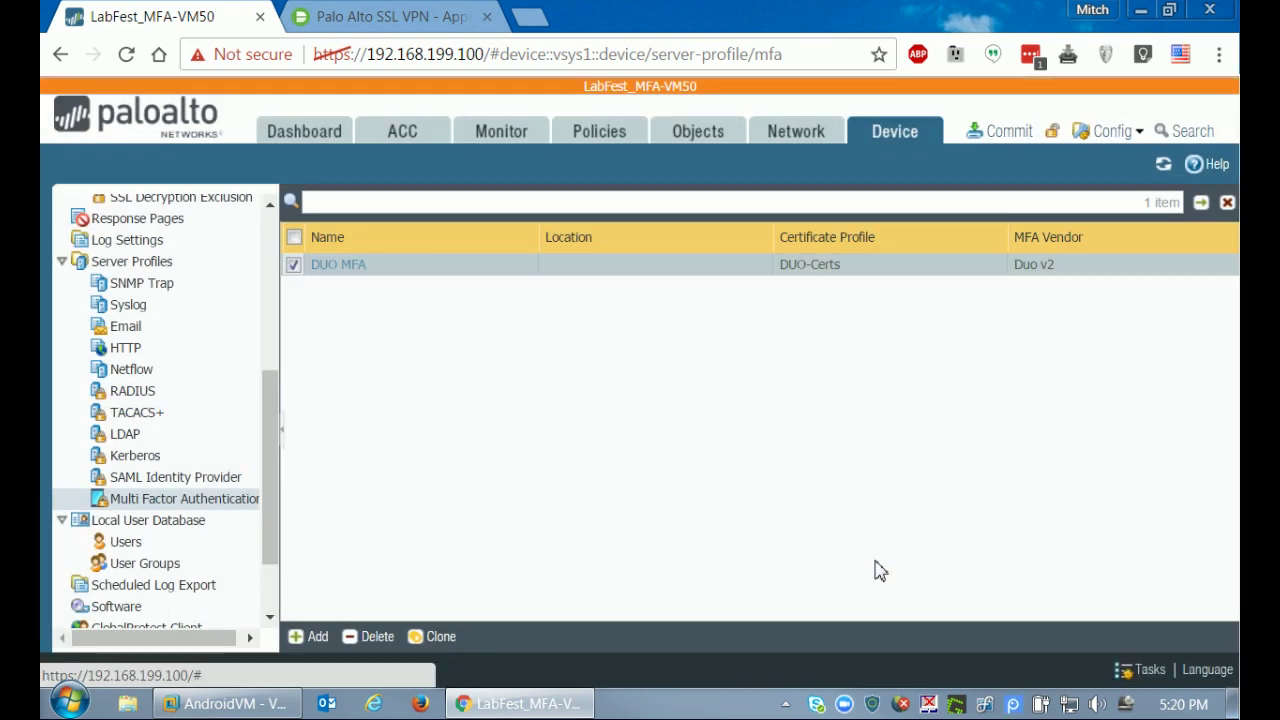
pyautogui.click(125, 542)
# Add a local user with a username and a password entered and confirmed.
pyautogui.click(310, 636)
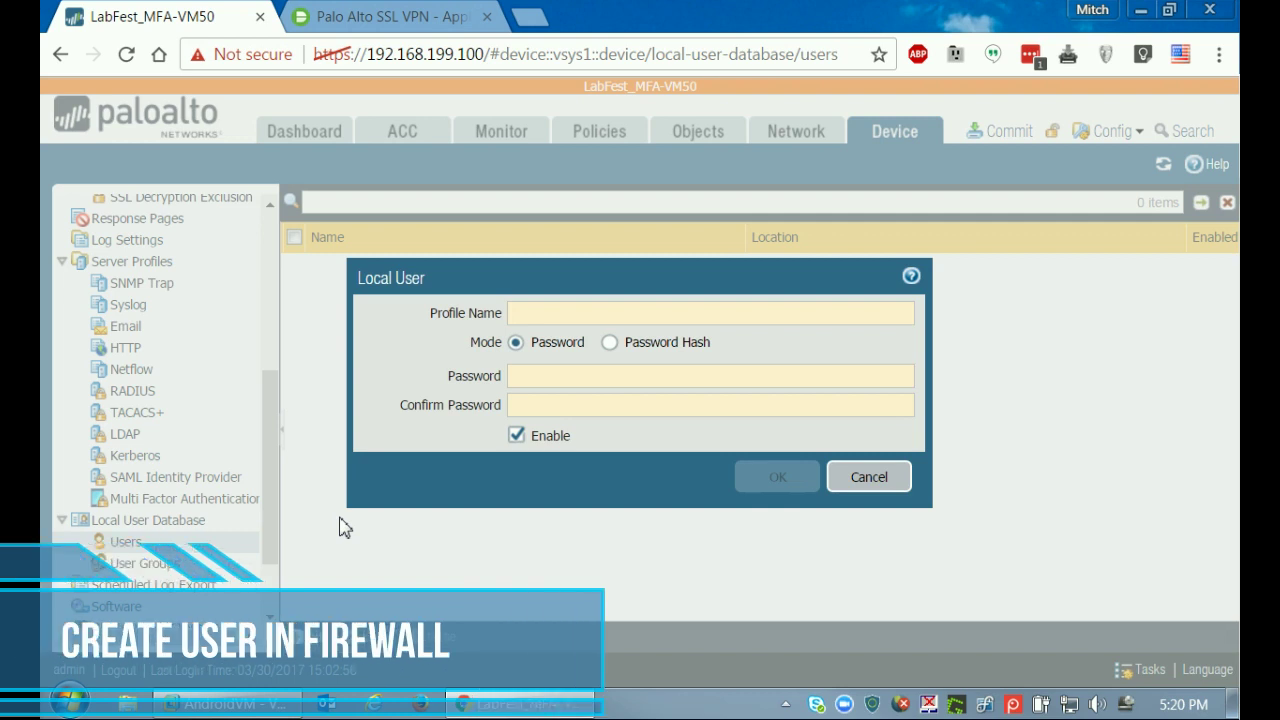
pyautogui.write('mitch')
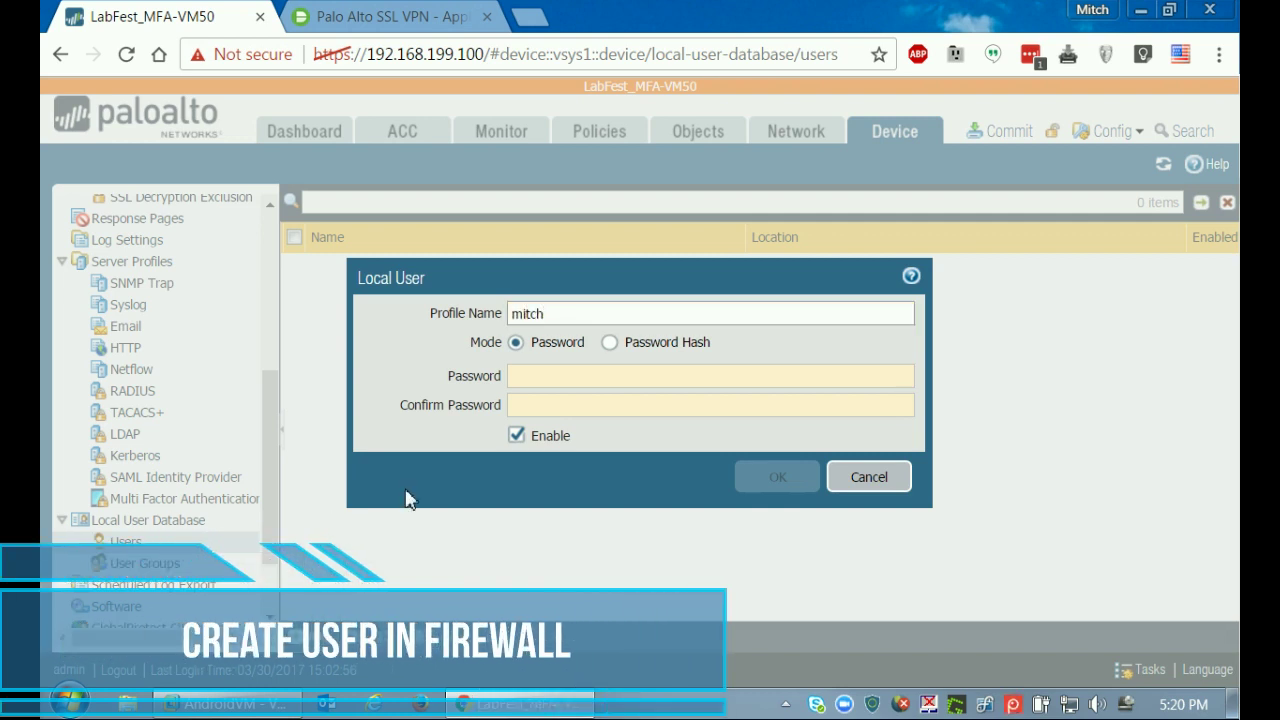
pyautogui.click(569, 380)
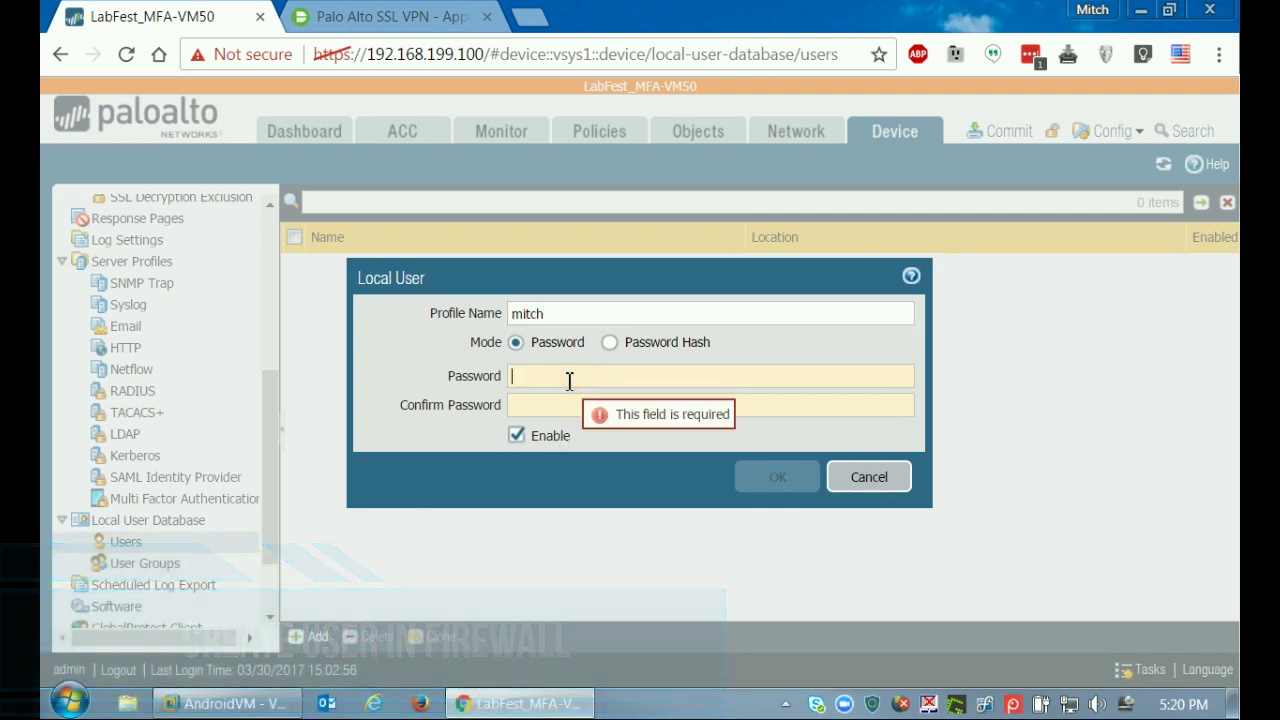
pyautogui.write('•••••')
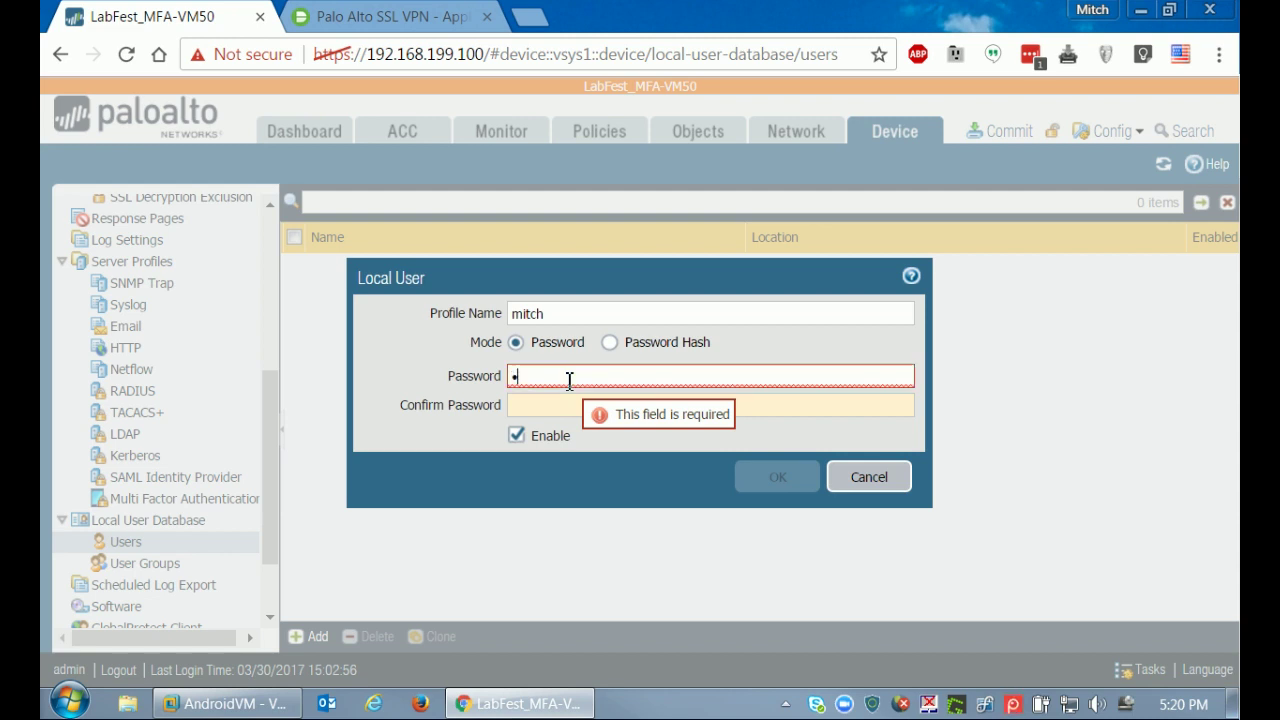
pyautogui.press('Tab')
pyautogui.write('•')
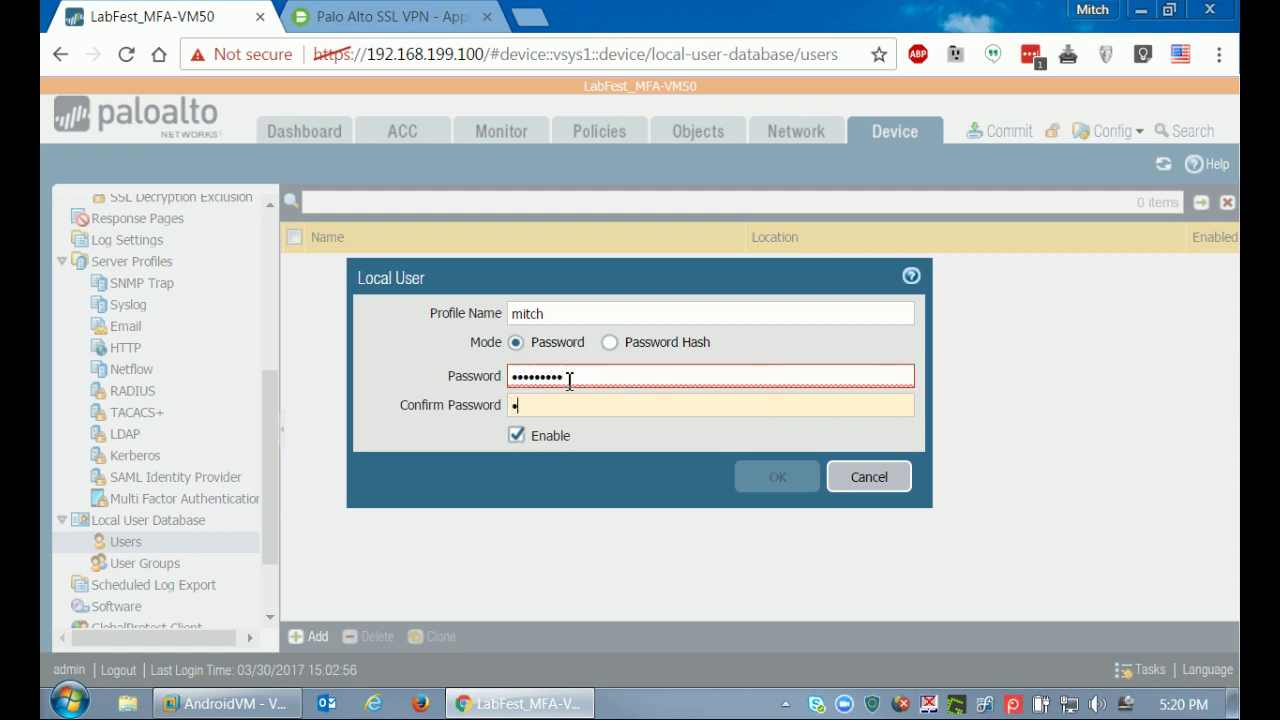
pyautogui.write('••••••••')
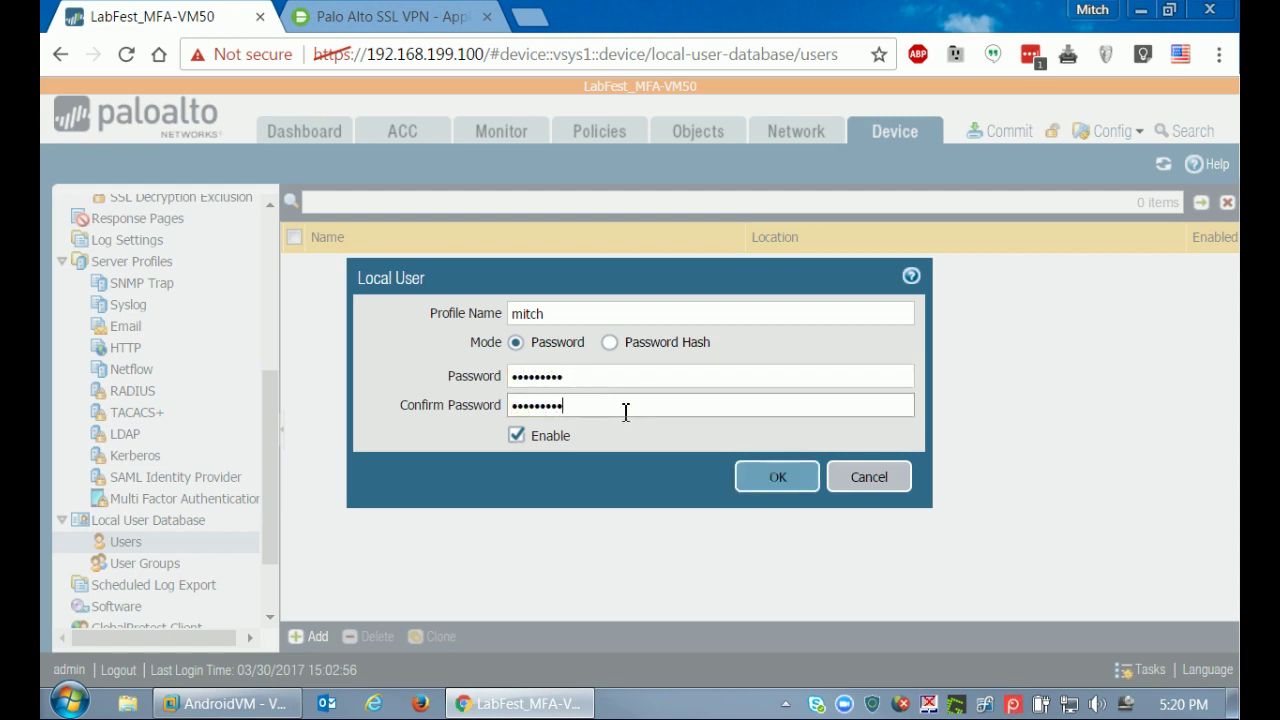
pyautogui.click(749, 481)
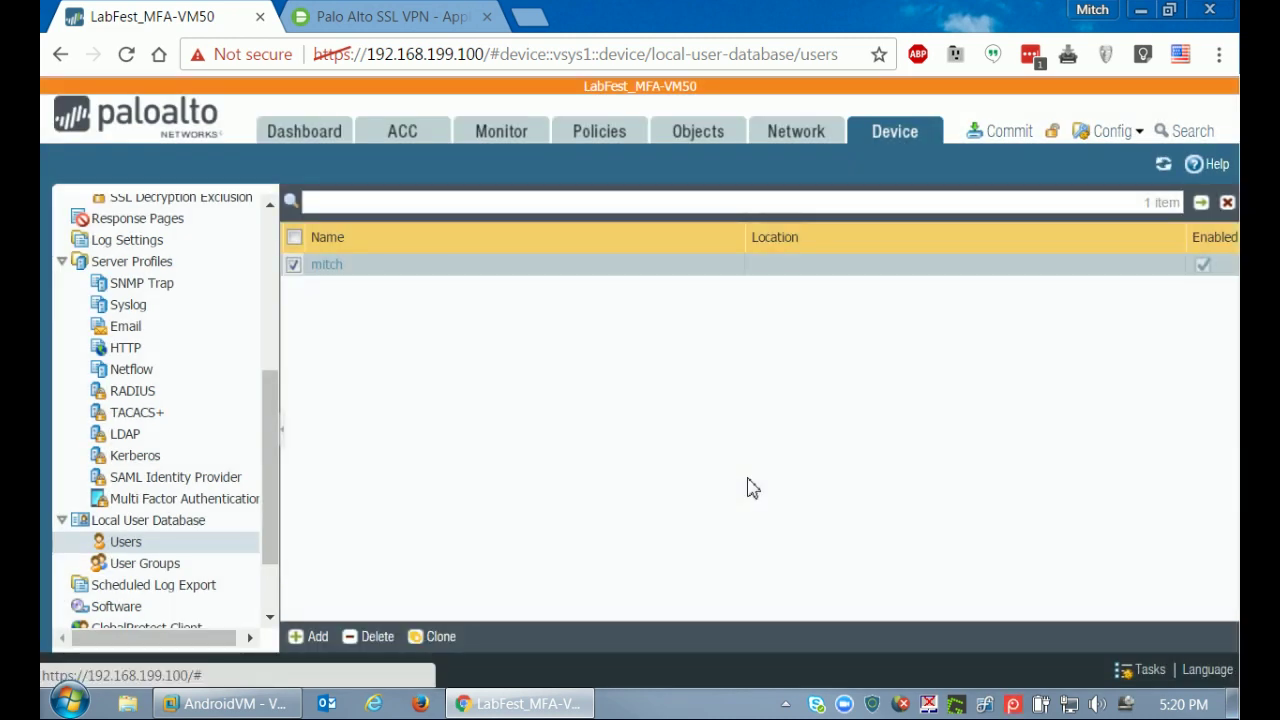
pyautogui.moveTo(272, 480); pyautogui.dragTo(276, 347)
# Create authentication profile LocalUsers with additional factors enabled and DUO MFA added.
pyautogui.click(180, 308)
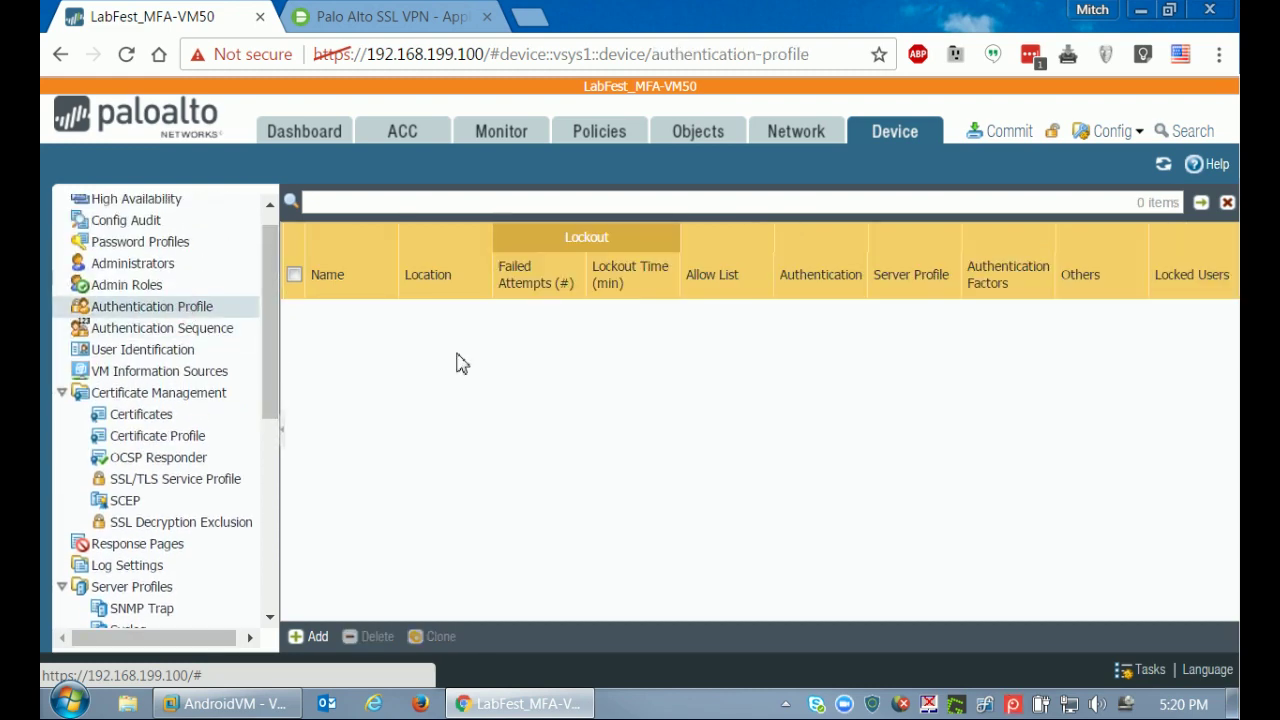
pyautogui.click(312, 637)
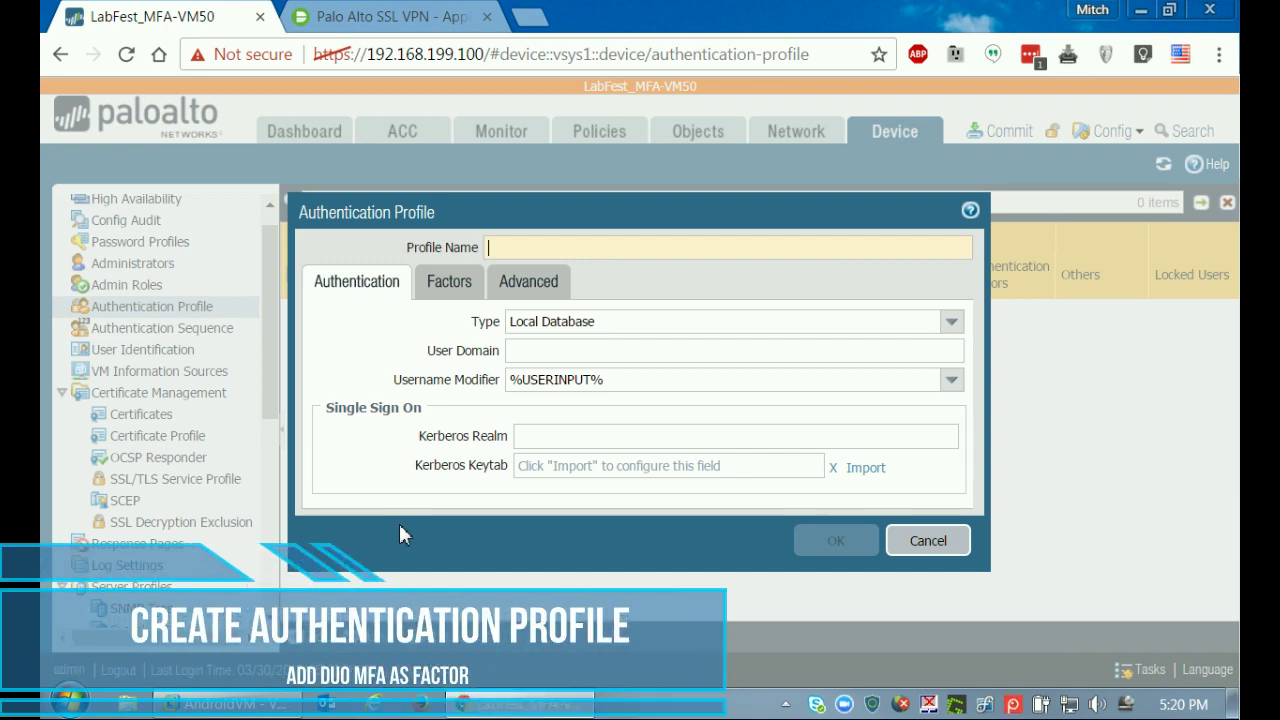
pyautogui.write('LocalUsers')
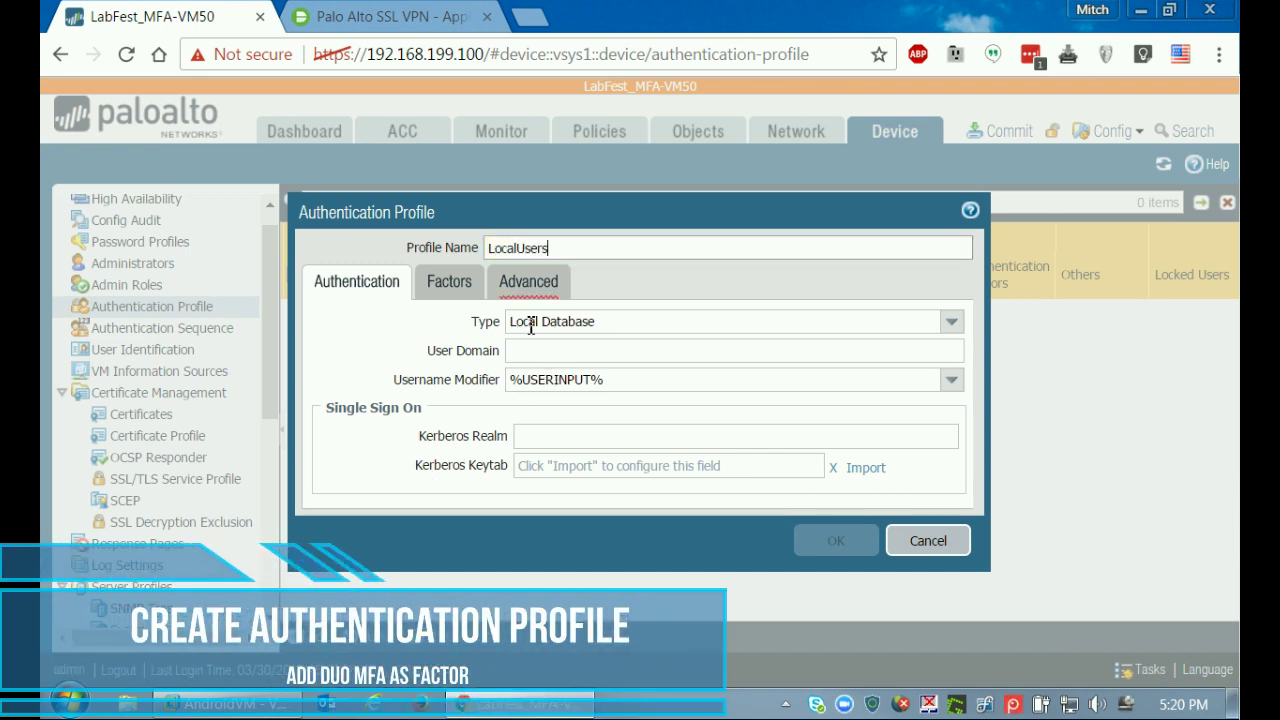
pyautogui.click(449, 283)
pyautogui.click(329, 321)
pyautogui.click(330, 567)
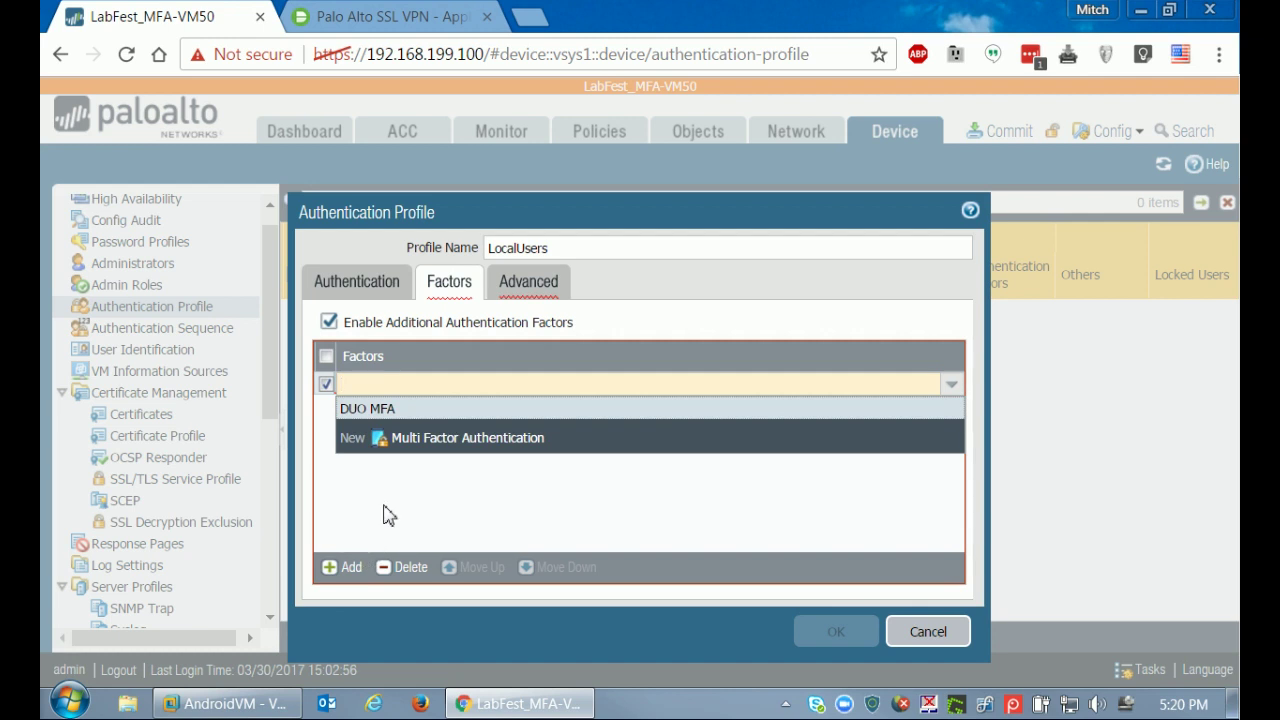
pyautogui.click(381, 412)
pyautogui.click(380, 428)
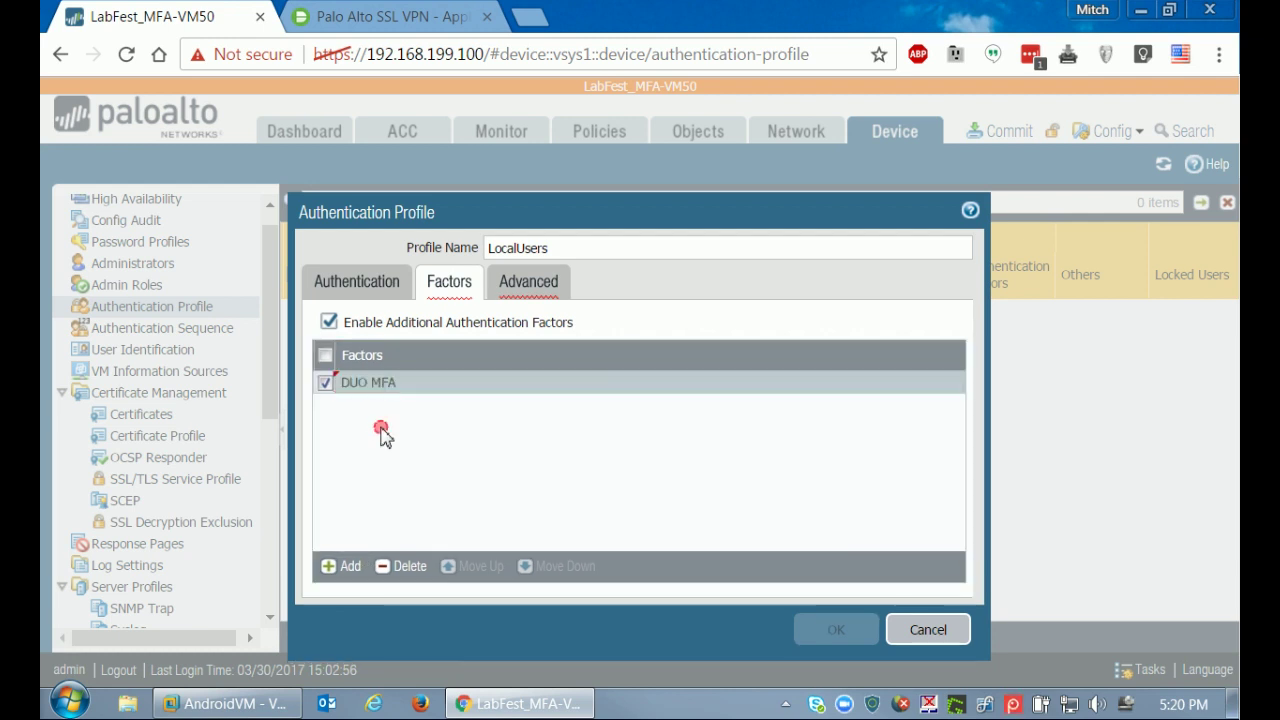
# Add 'all' to the LocalUsers allow list and save the profile.
pyautogui.click(519, 282)
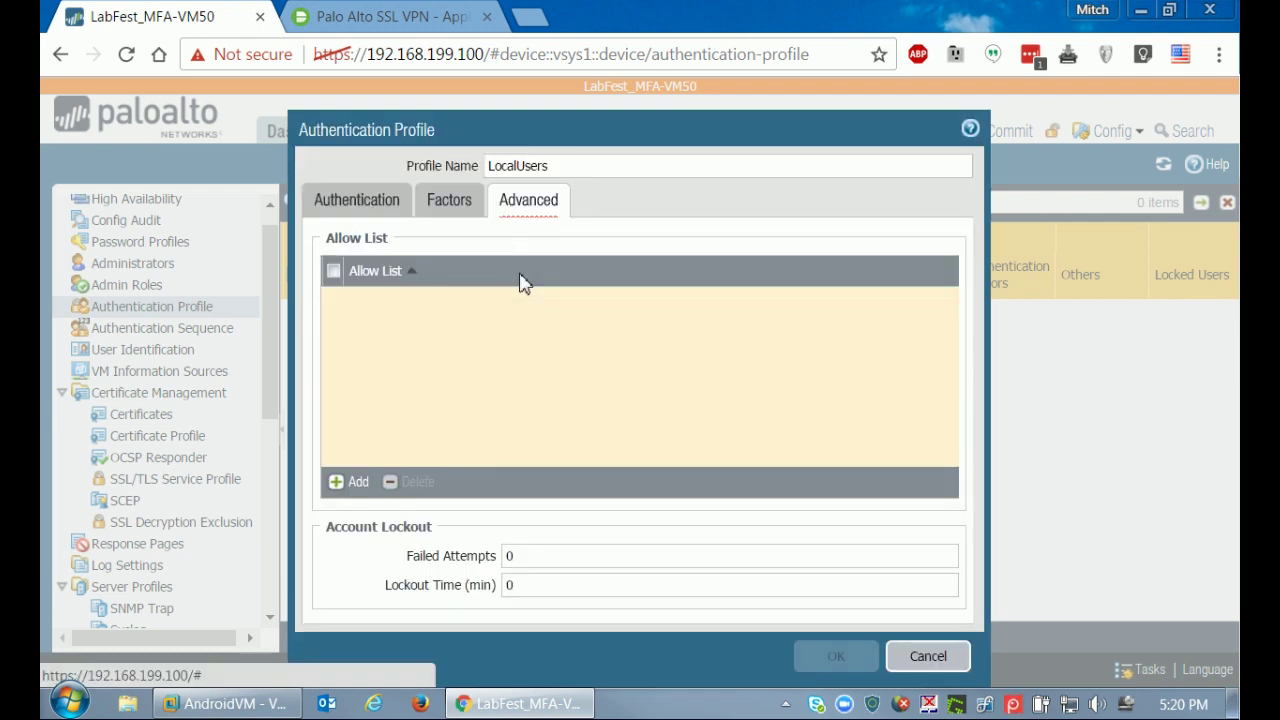
pyautogui.click(340, 481)
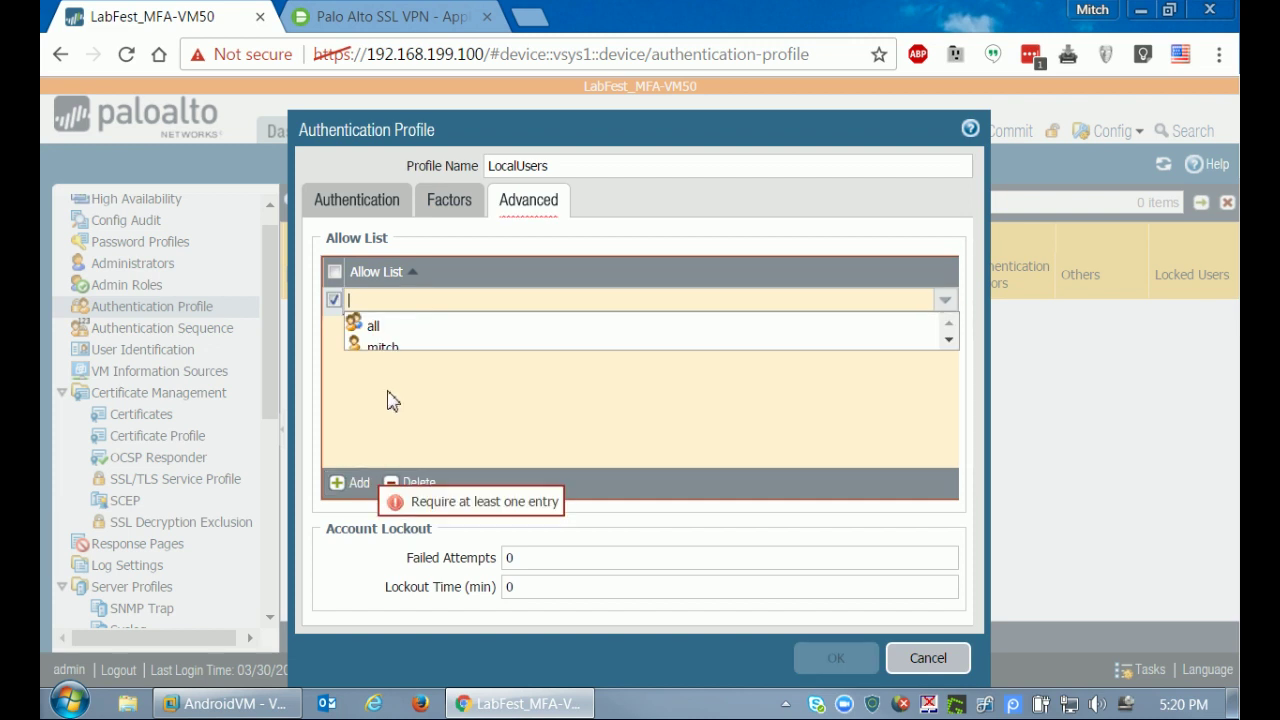
pyautogui.click(376, 330)
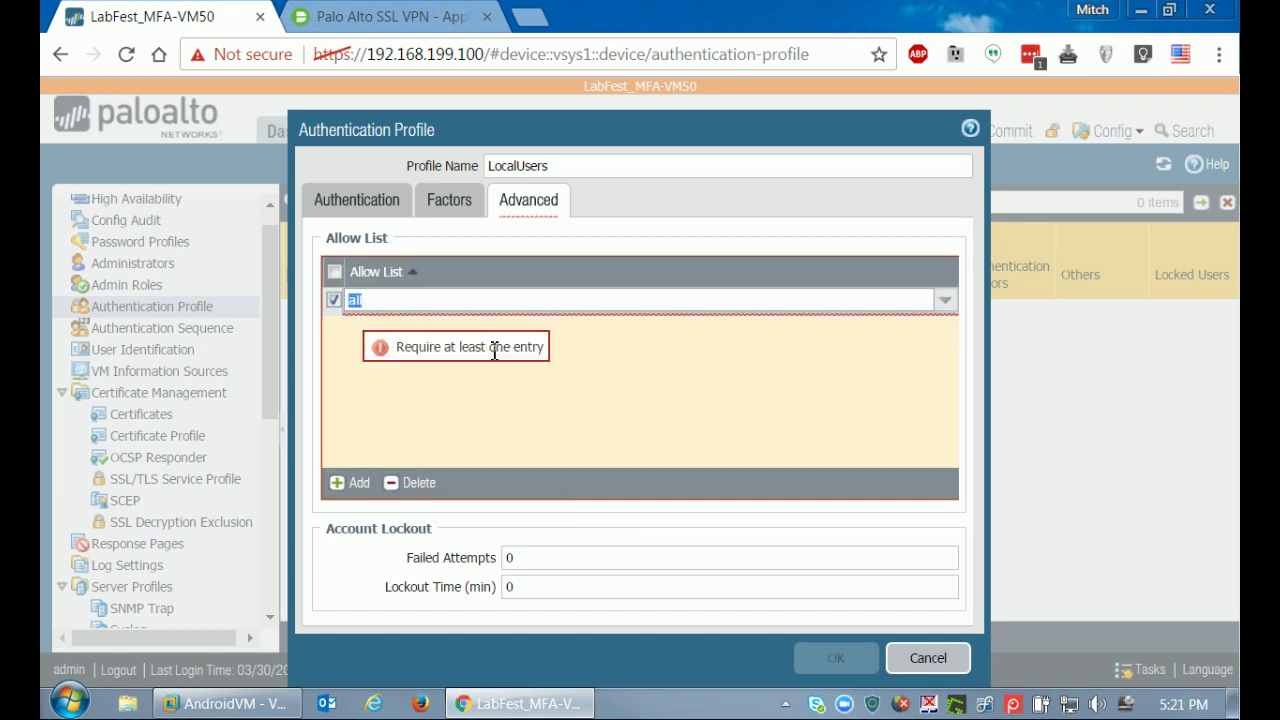
pyautogui.click(414, 413)
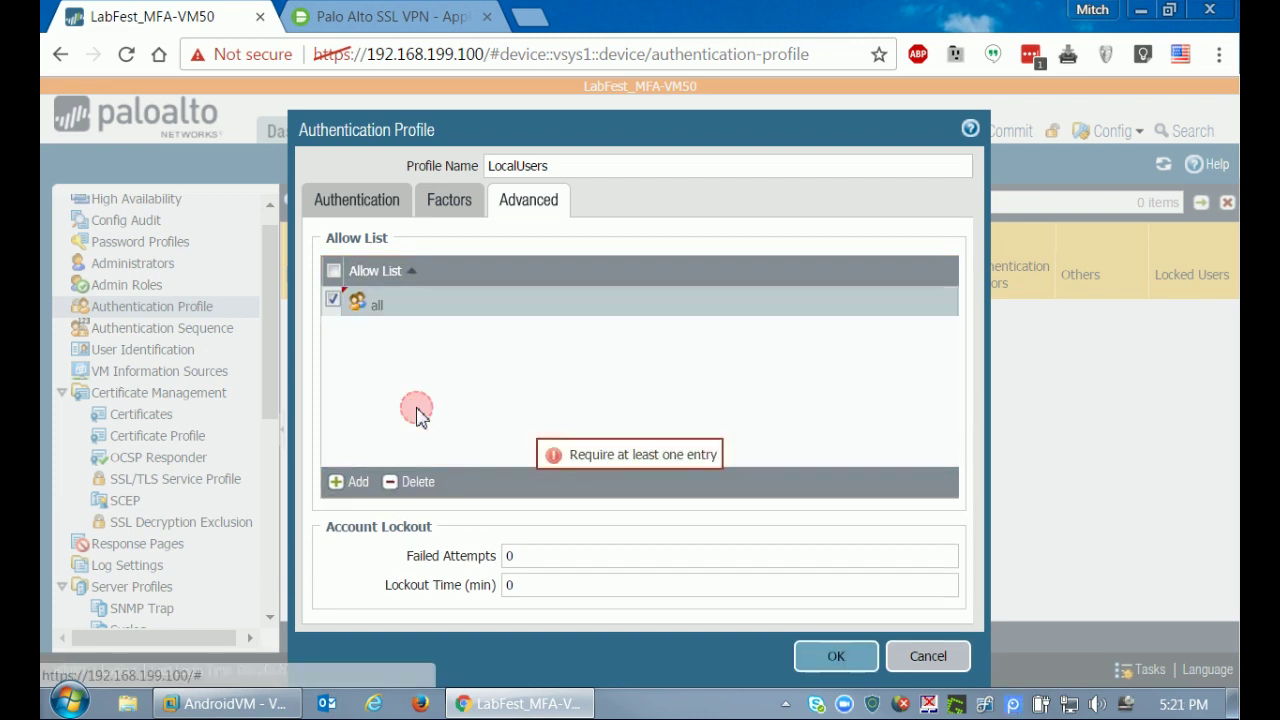
pyautogui.click(830, 658)
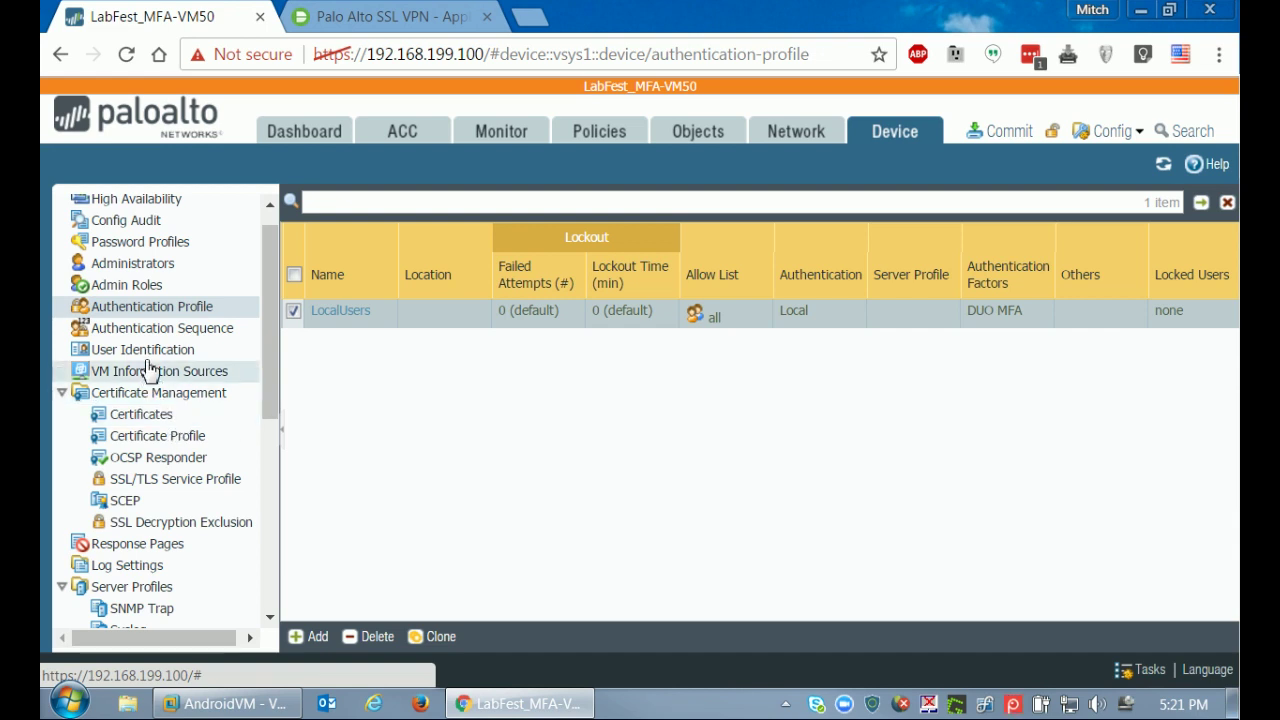
# Enable captive portal with SSL/TLS profile CP-SSL and authentication profile LocalUsers.
pyautogui.click(145, 352)
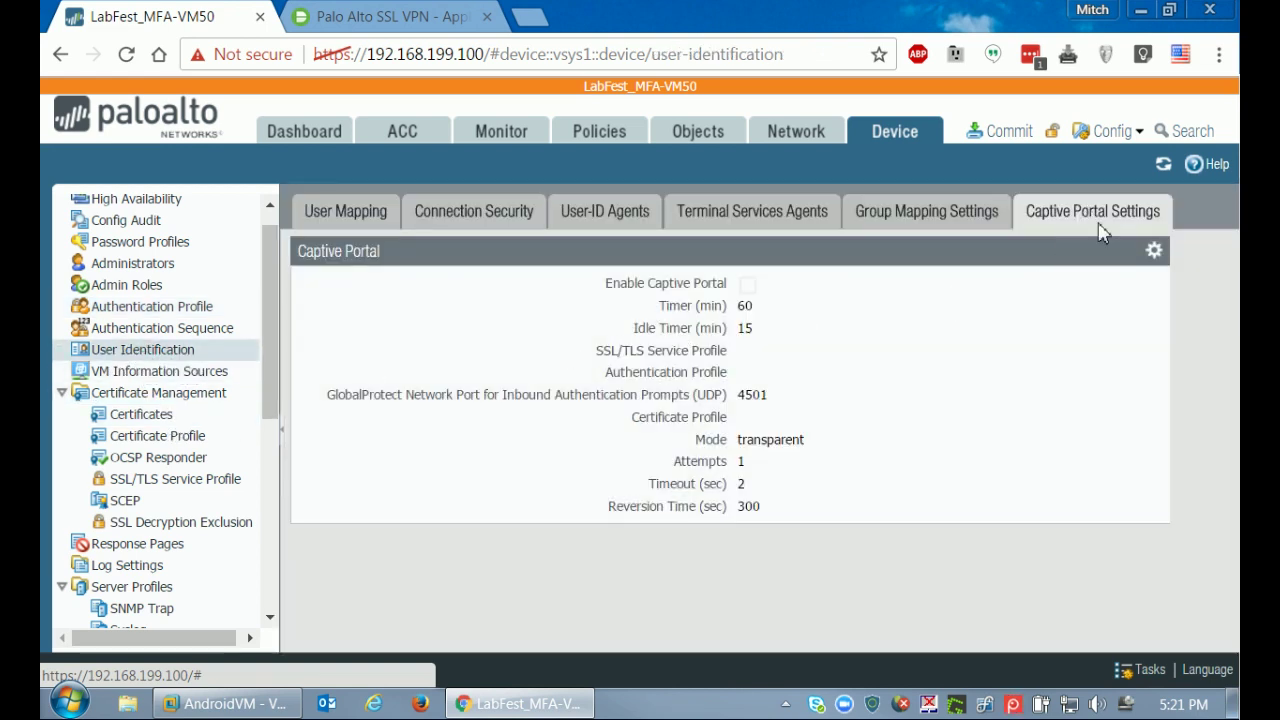
pyautogui.click(1154, 250)
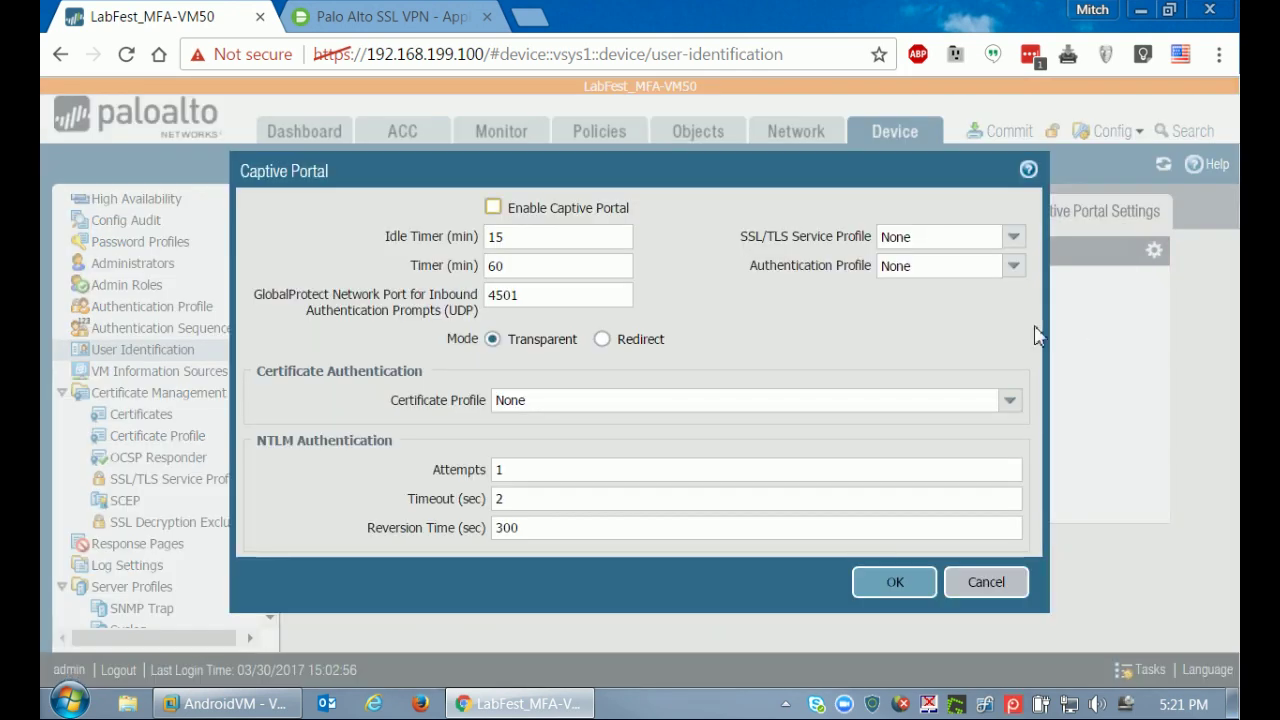
pyautogui.click(493, 208)
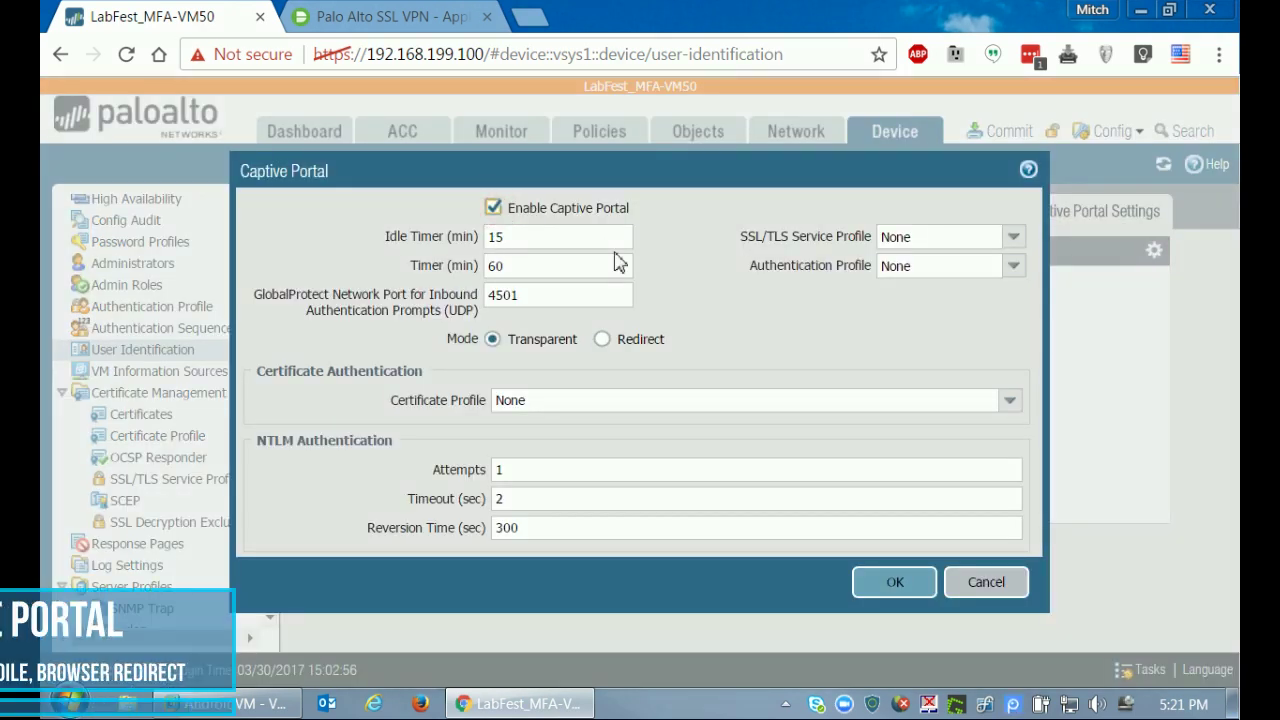
pyautogui.click(1014, 237)
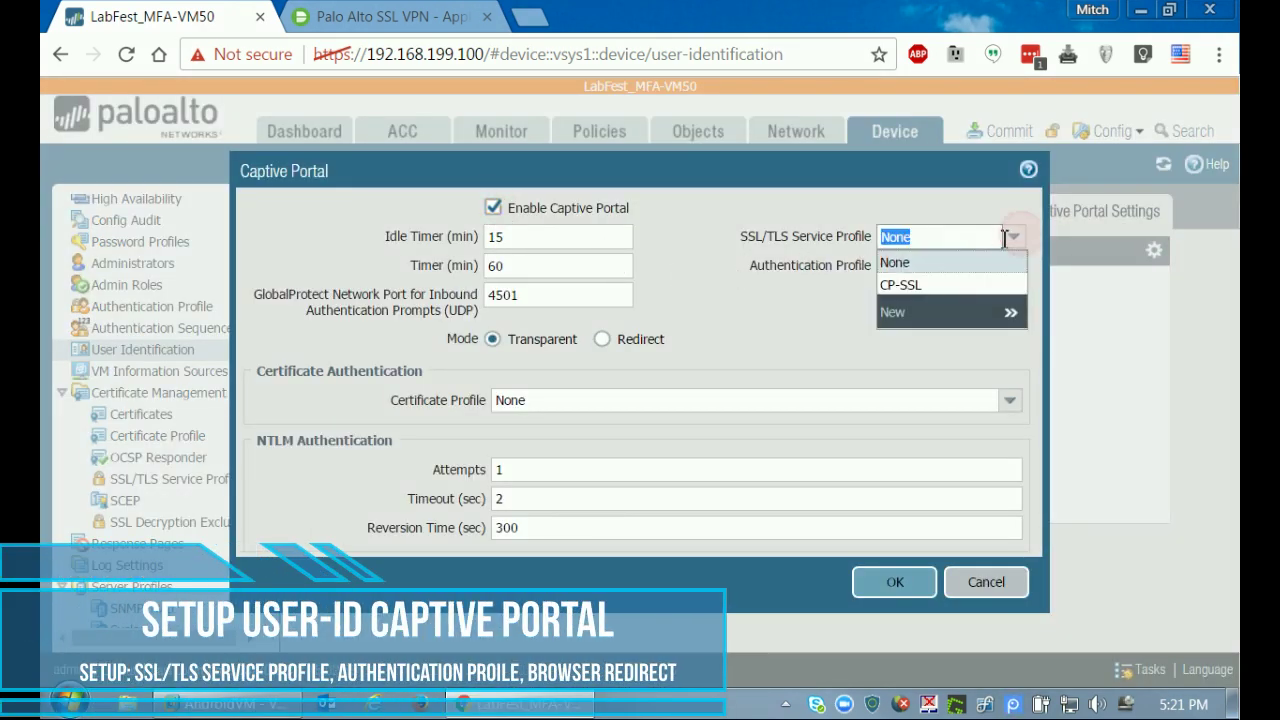
pyautogui.click(914, 288)
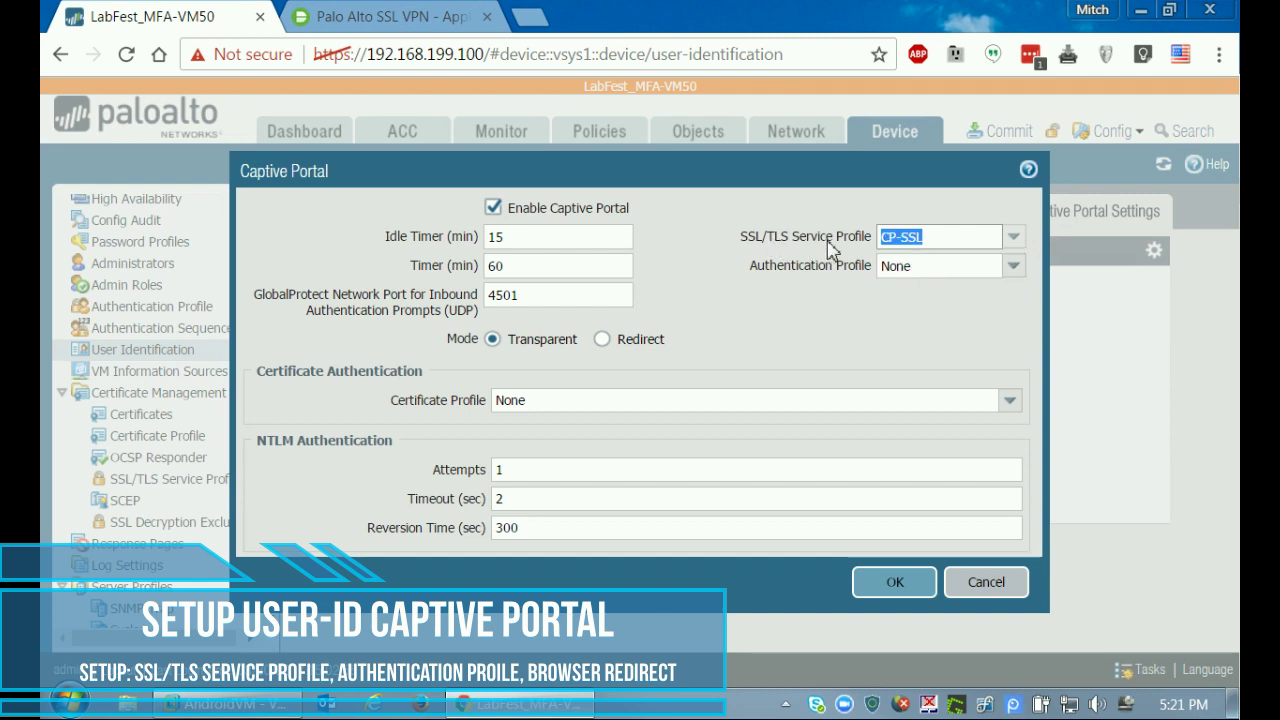
pyautogui.click(1015, 267)
pyautogui.click(915, 312)
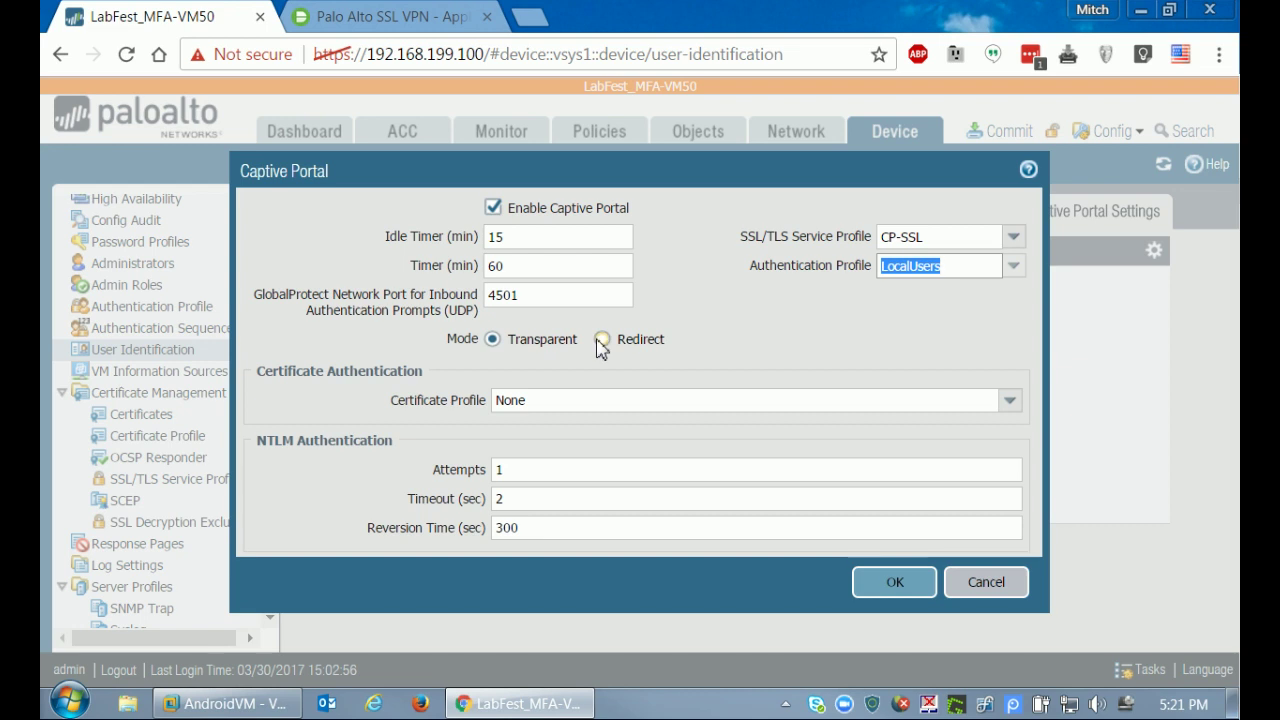
# Set captive portal to Redirect mode with redirect host 192.168.199.1 and save.
pyautogui.click(601, 340)
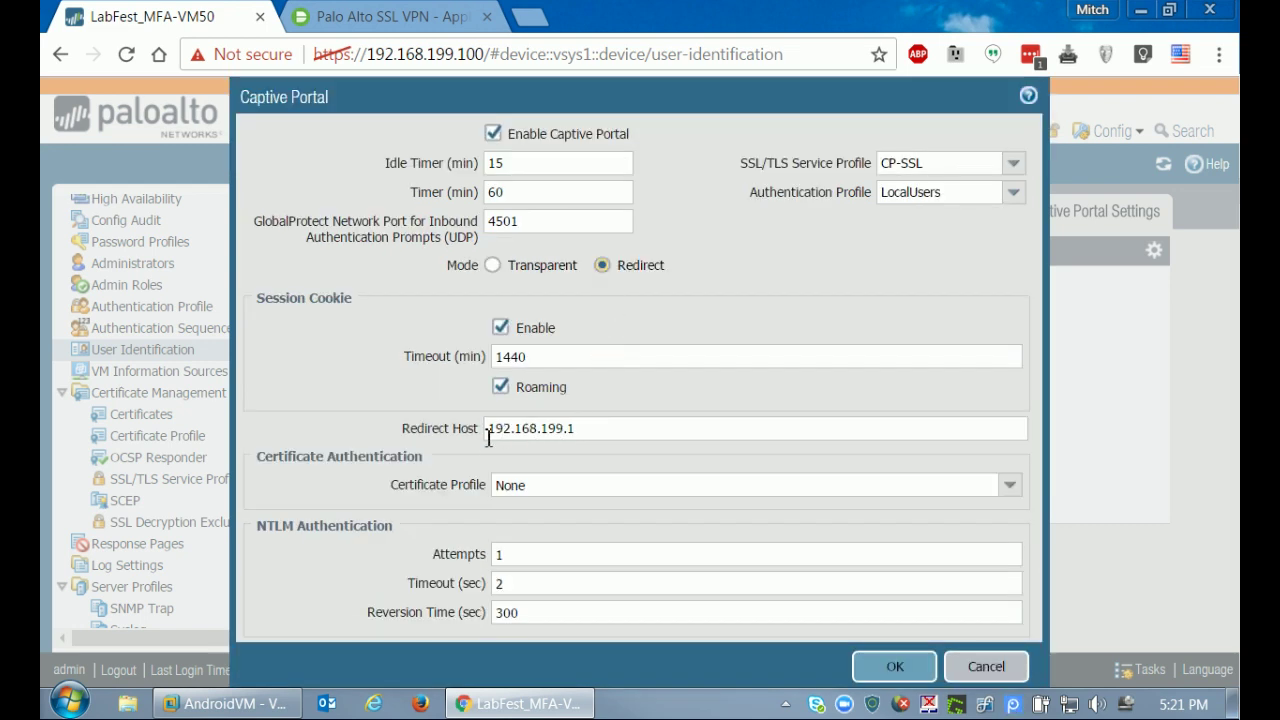
pyautogui.doubleClick(592, 428)
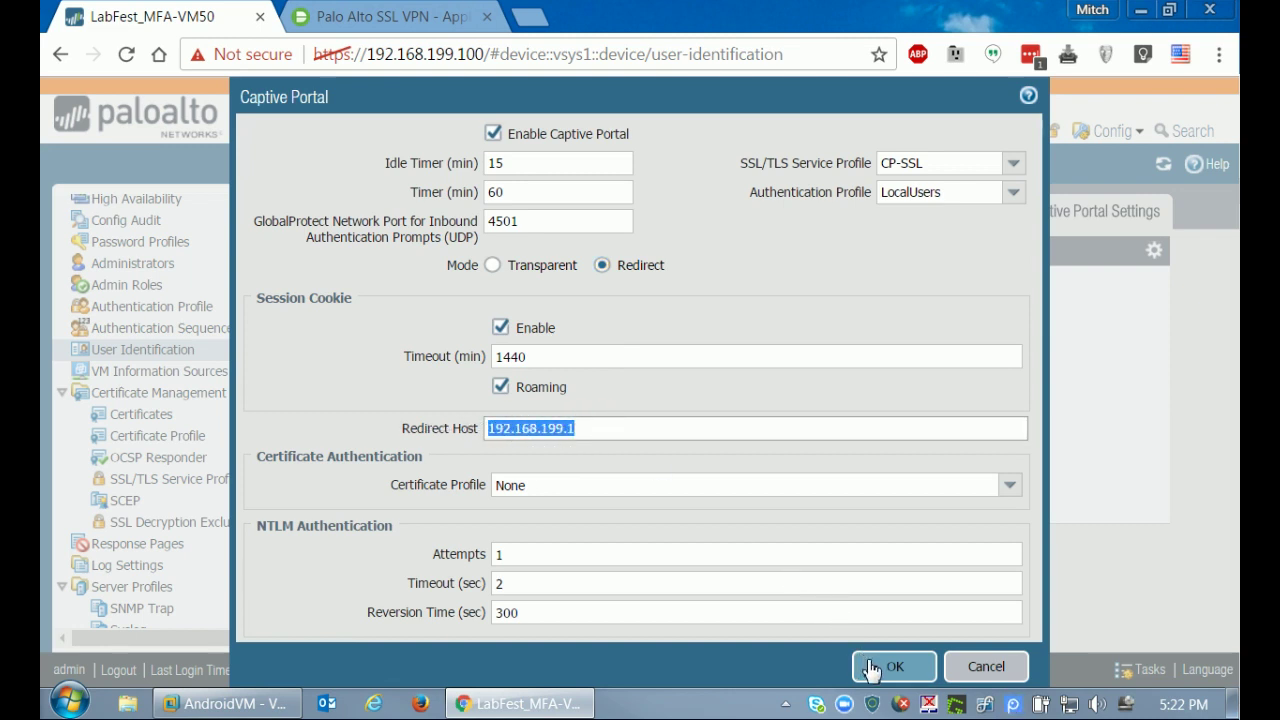
pyautogui.click(872, 668)
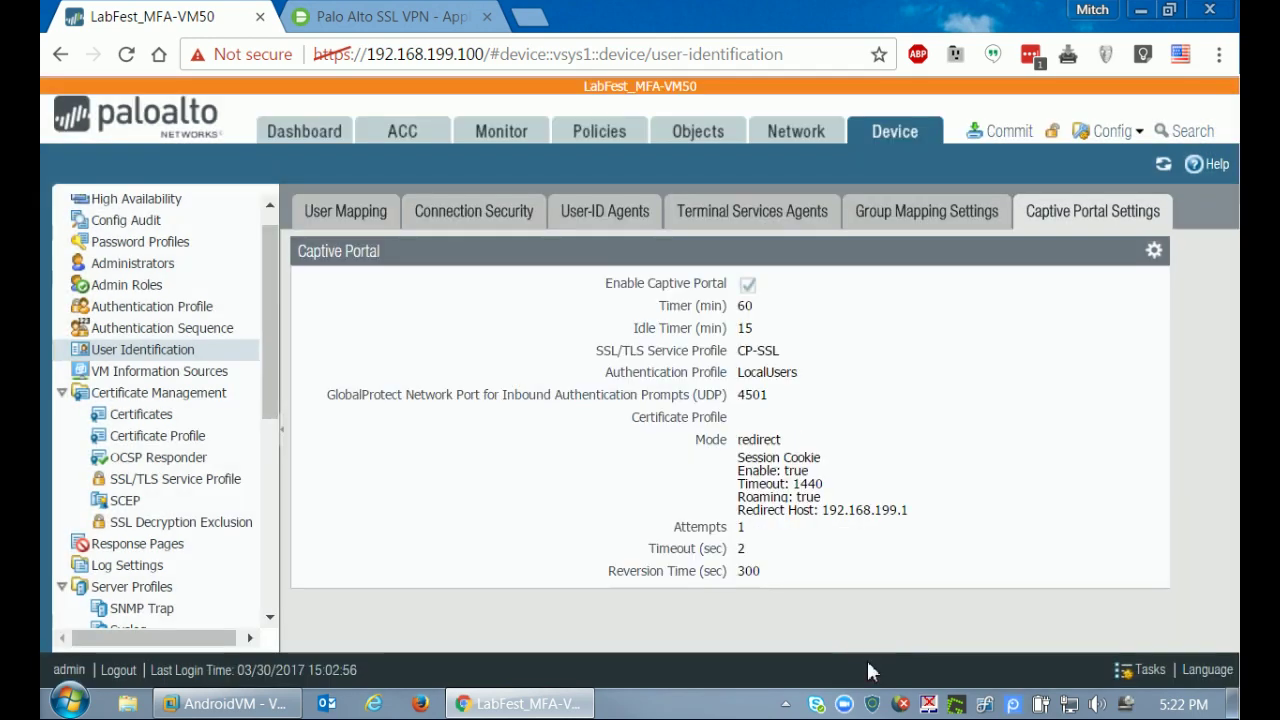
# Review the Ethernet interfaces and Interface Mgmt profiles, then go to Objects > Authentication.
pyautogui.click(795, 133)
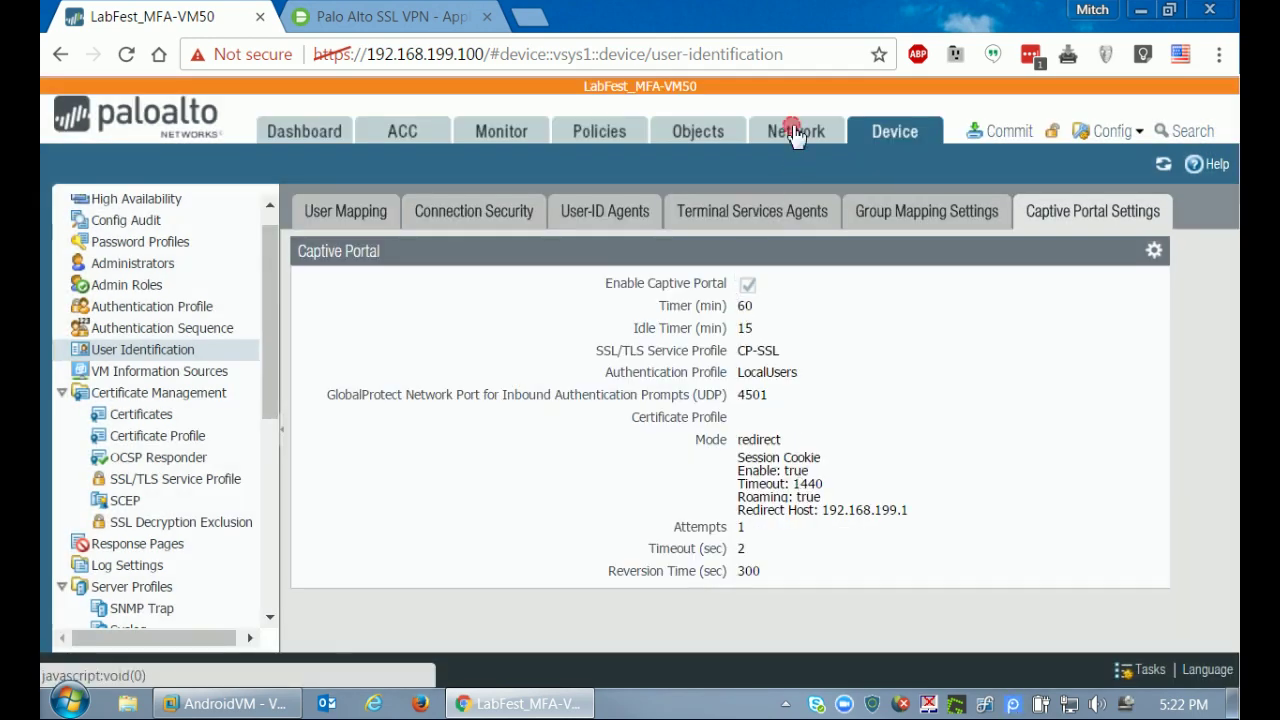
pyautogui.click(340, 215)
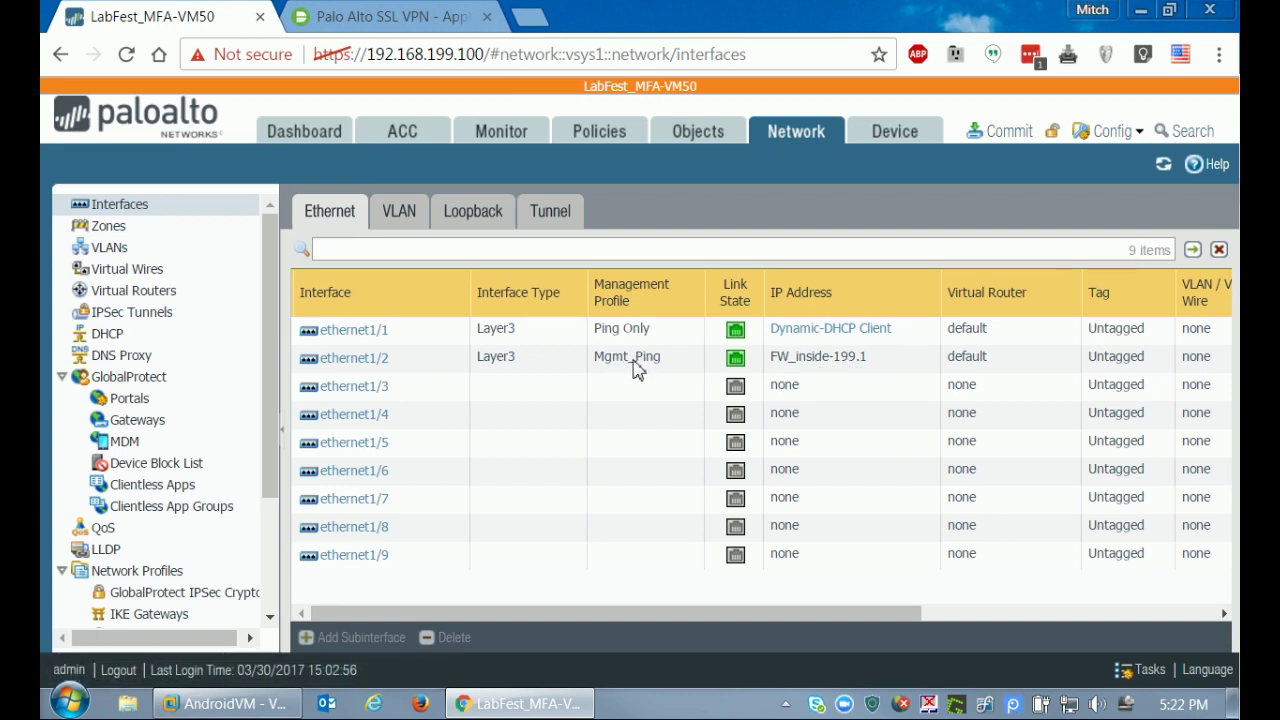
pyautogui.moveTo(271, 437); pyautogui.dragTo(264, 579)
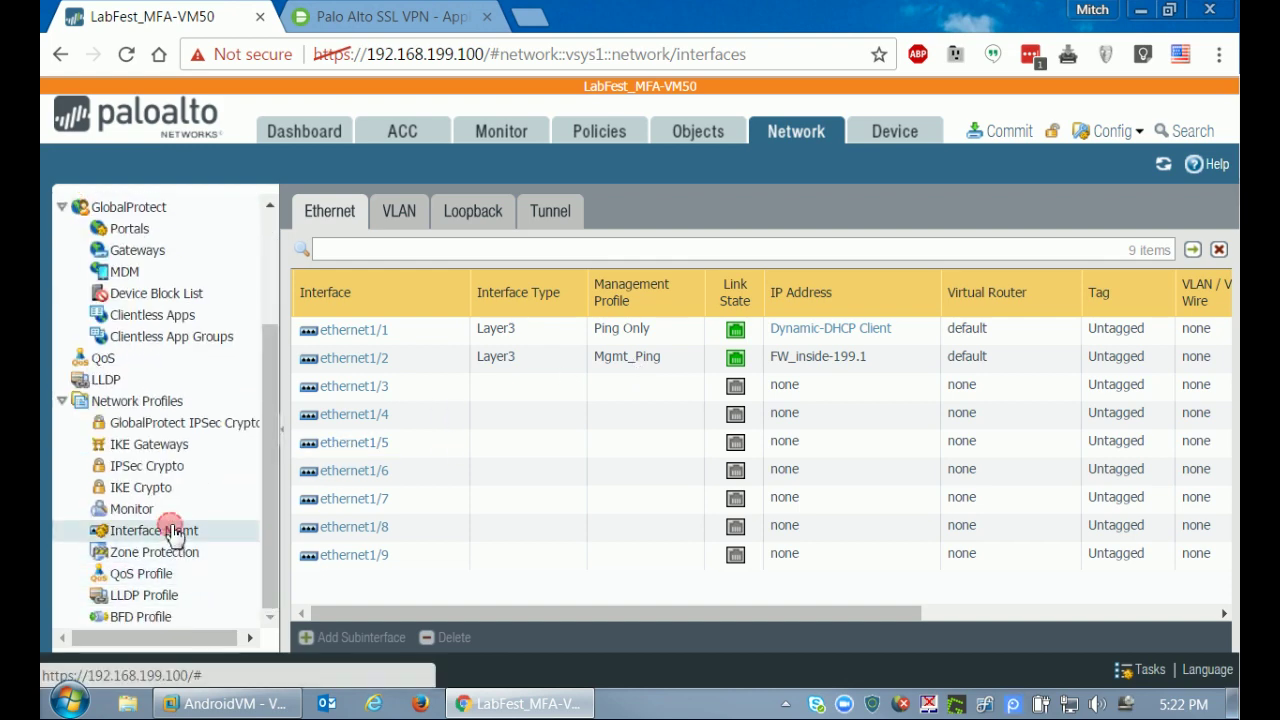
pyautogui.click(163, 528)
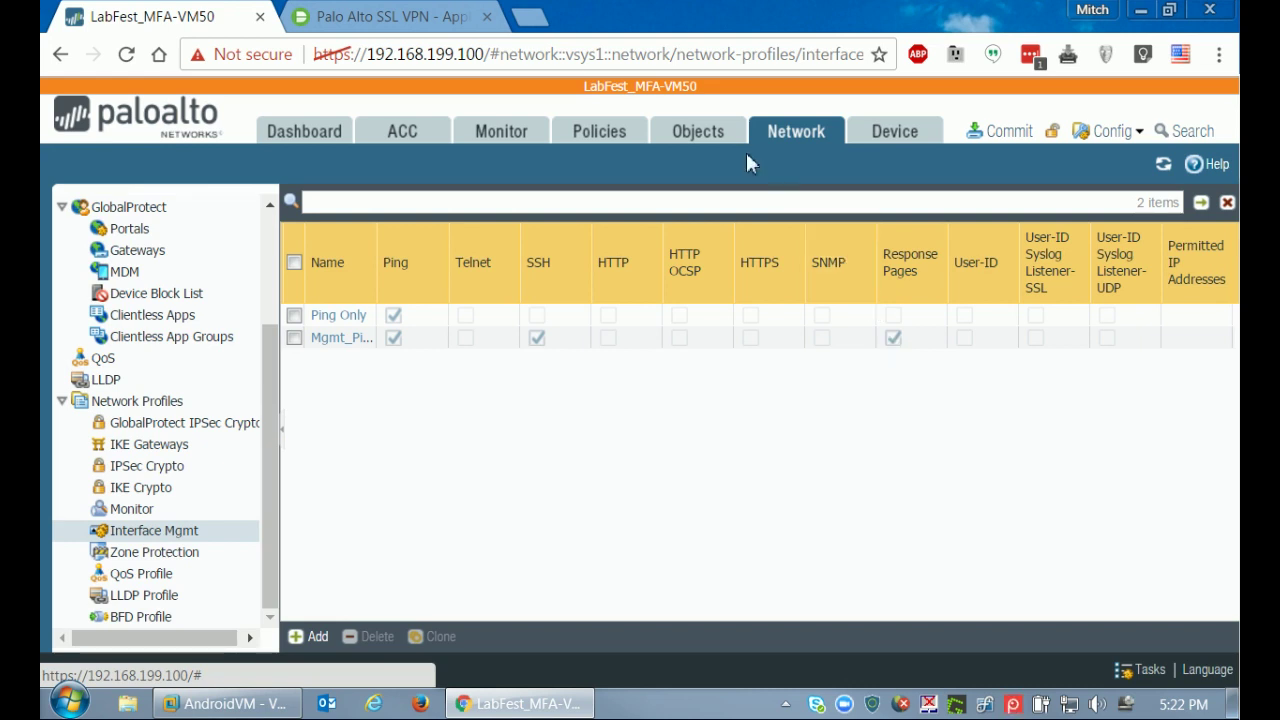
pyautogui.click(714, 134)
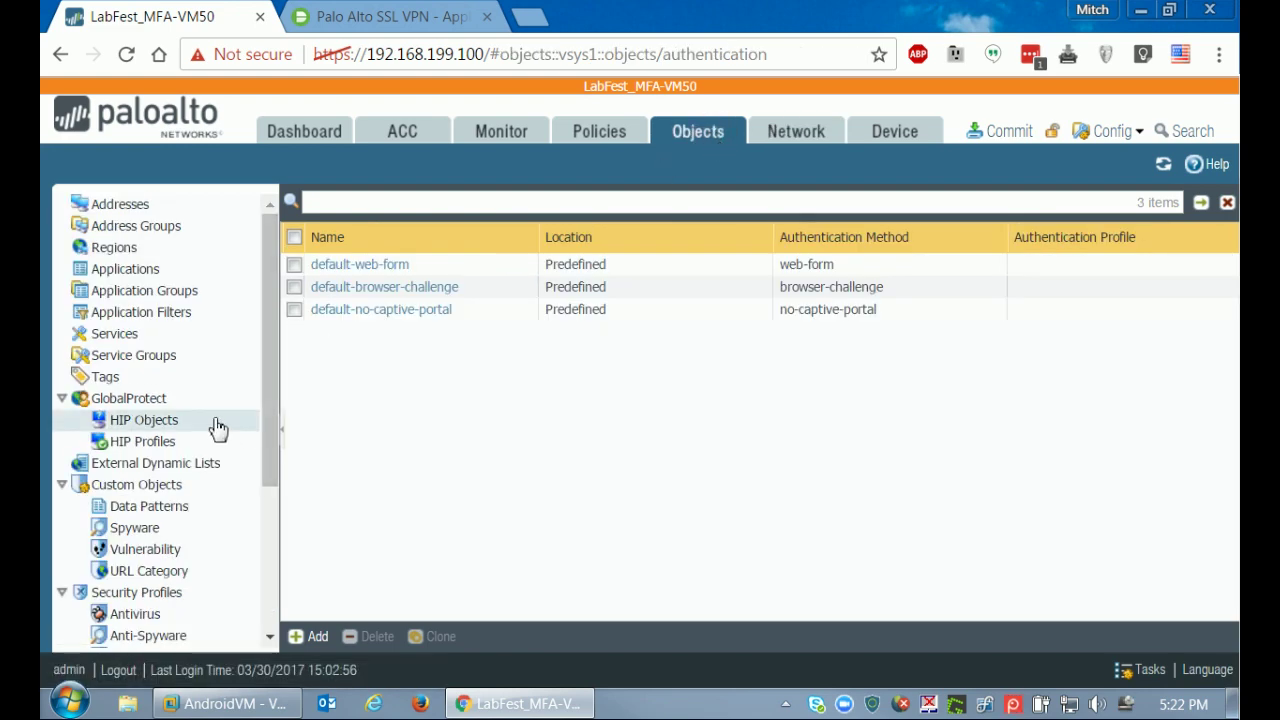
# Create authentication object 'DUO Challenge' using web-form and the LocalUsers profile.
pyautogui.scroll(-3, 214, 434)
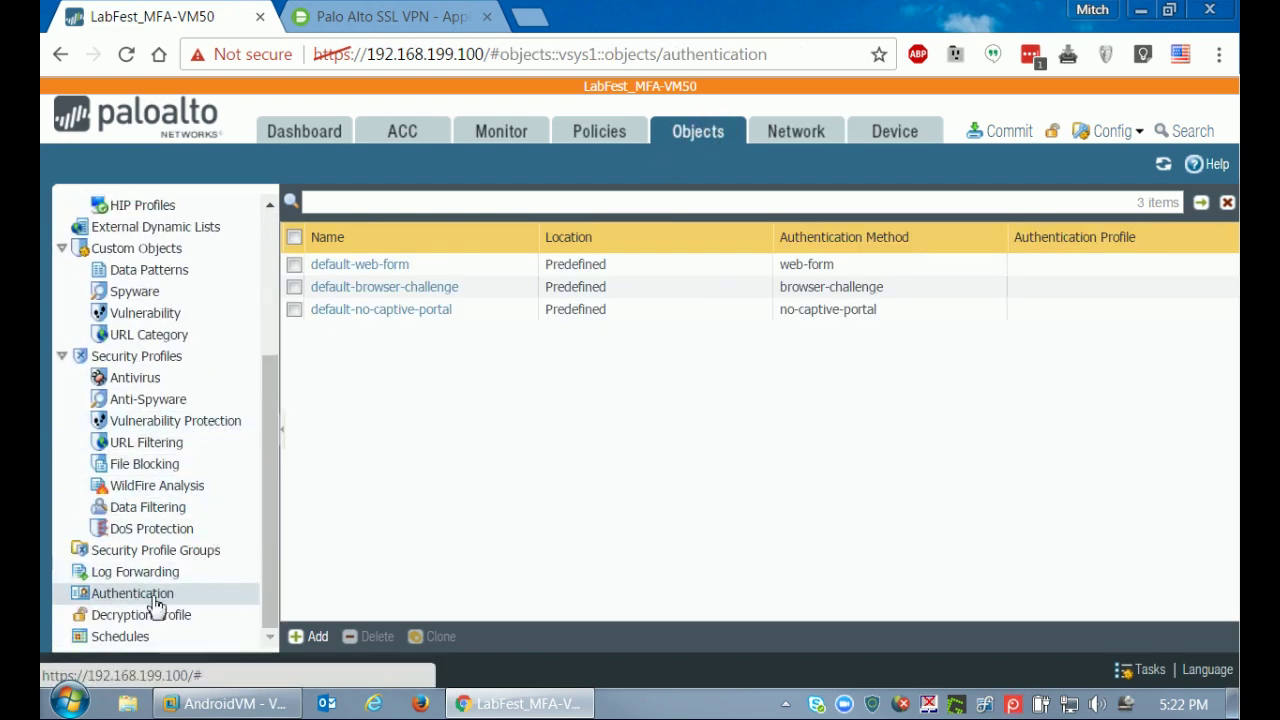
pyautogui.click(318, 637)
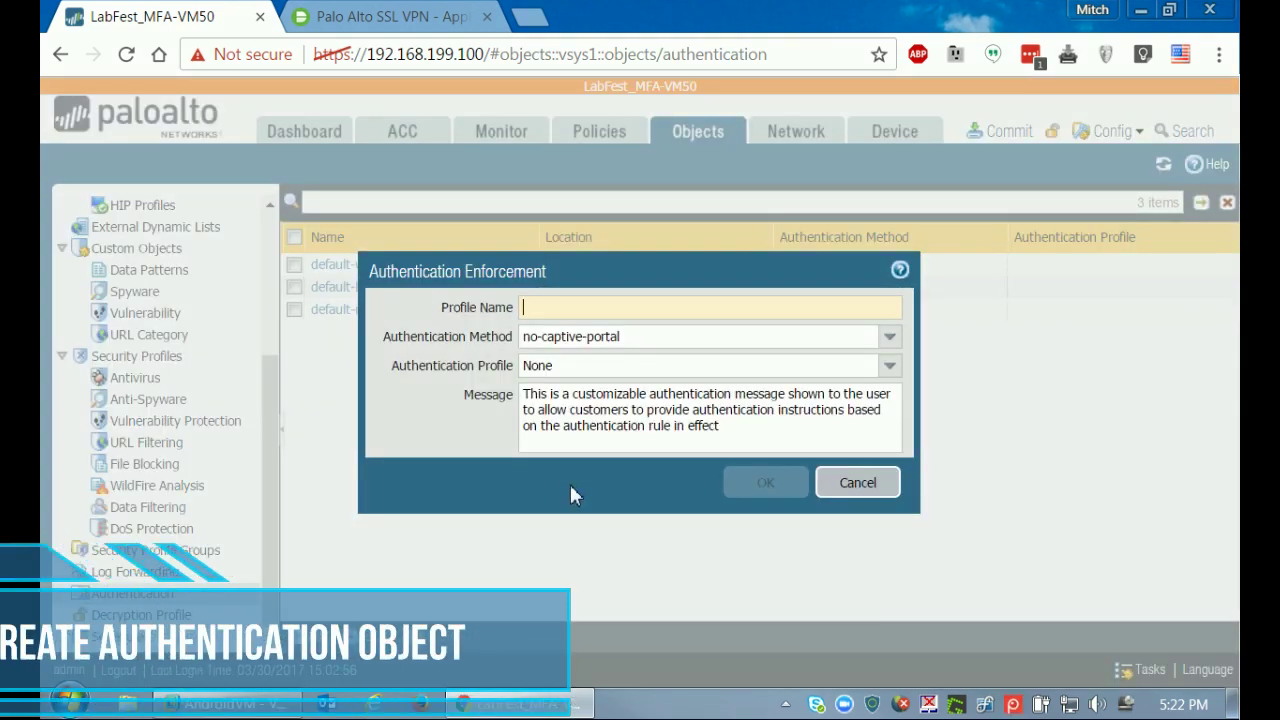
pyautogui.write('DUO ')
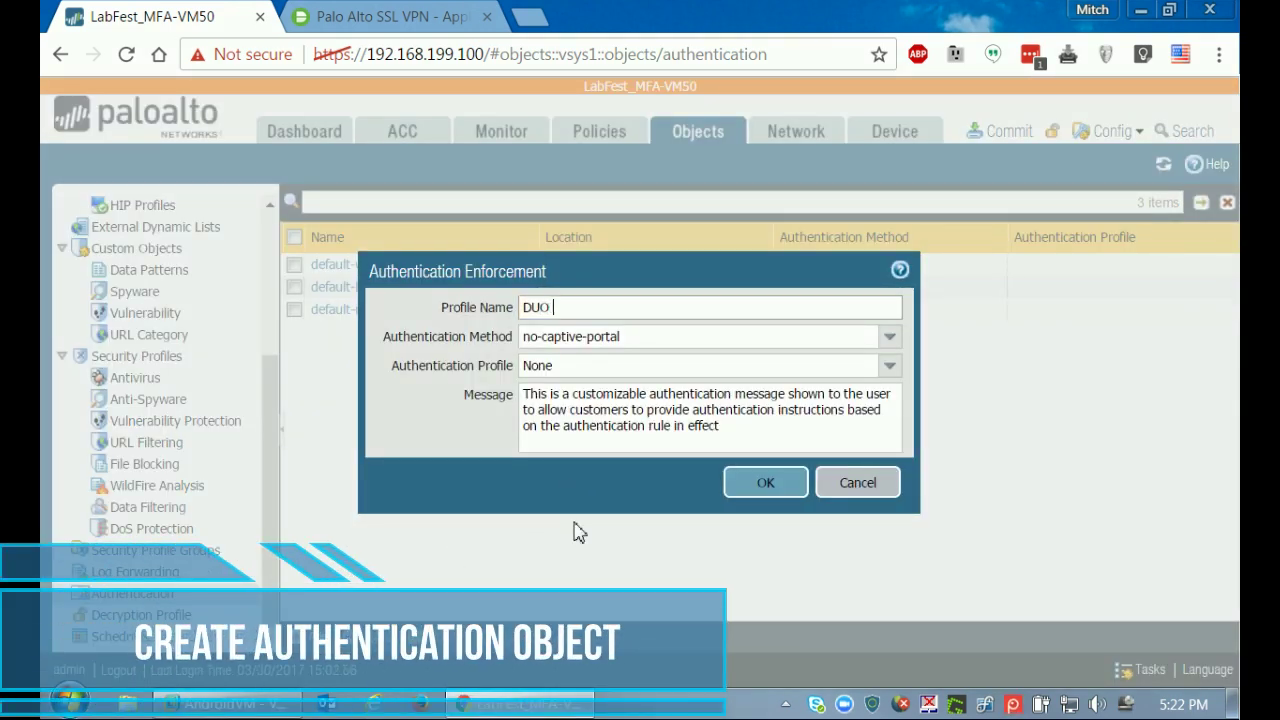
pyautogui.write('Challenge')
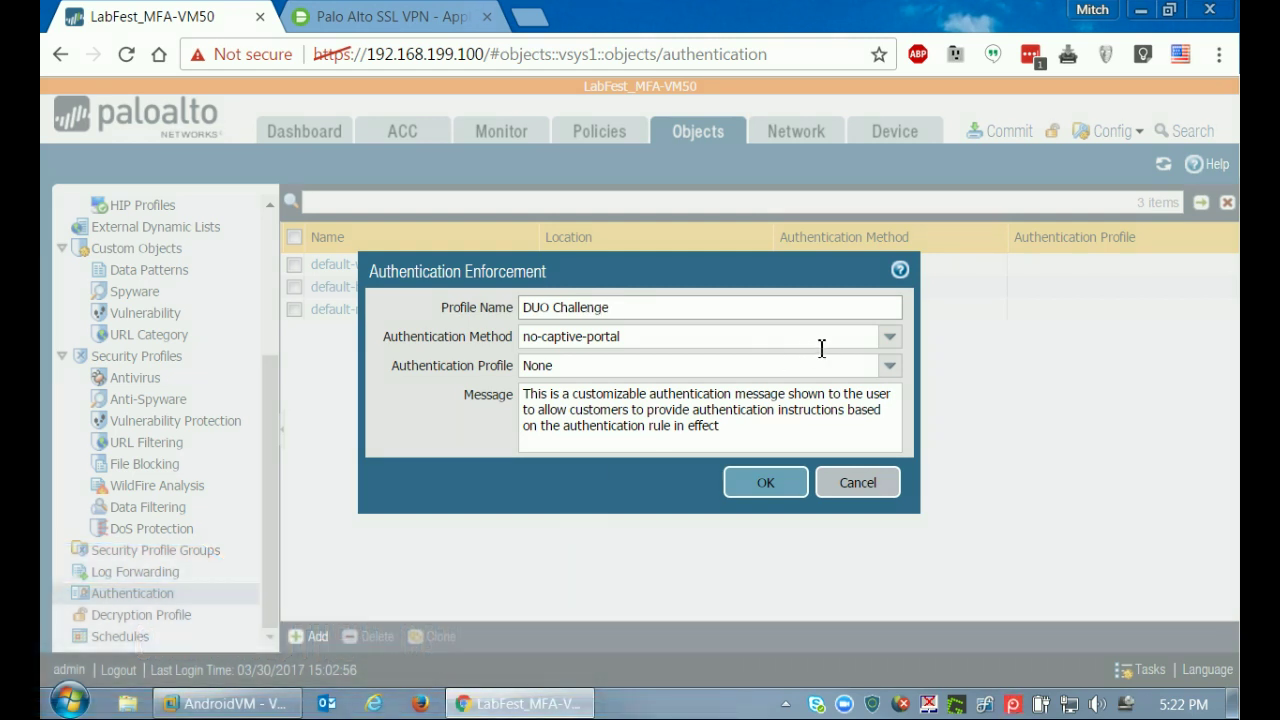
pyautogui.click(890, 338)
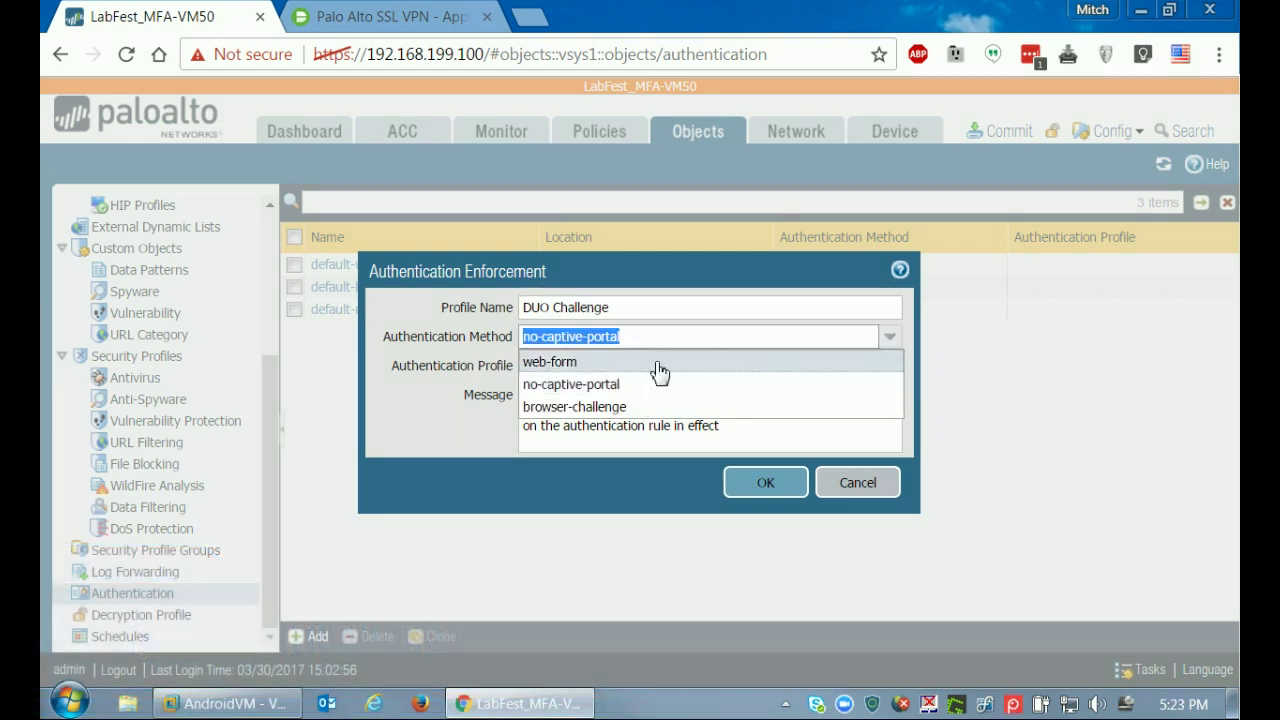
pyautogui.click(552, 362)
pyautogui.moveTo(424, 369); pyautogui.dragTo(487, 368)
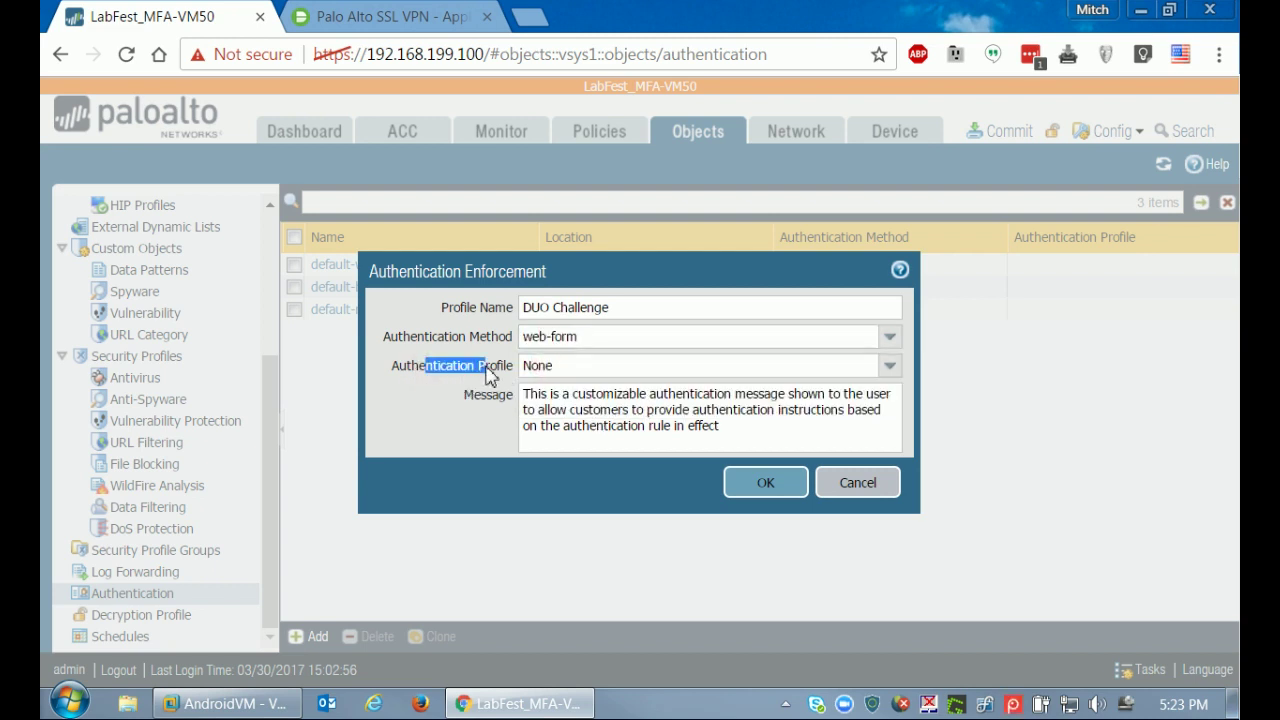
pyautogui.click(887, 366)
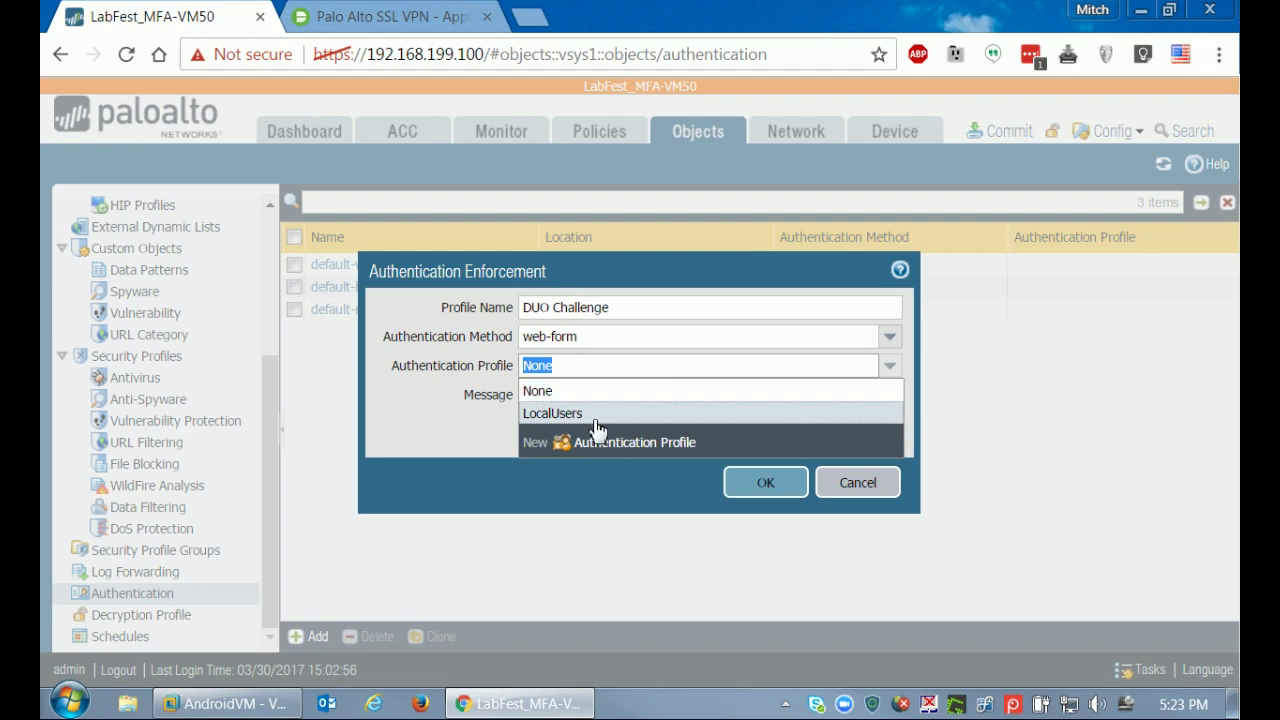
pyautogui.click(565, 411)
pyautogui.click(757, 486)
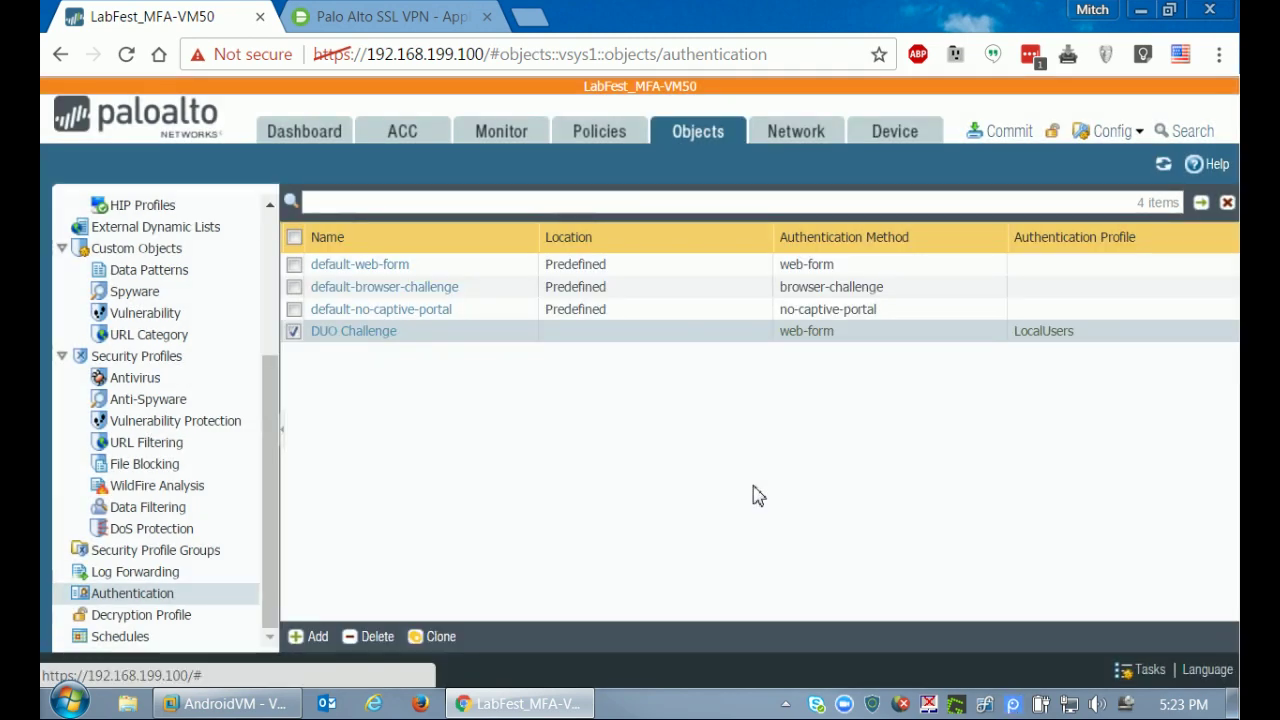
pyautogui.click(610, 134)
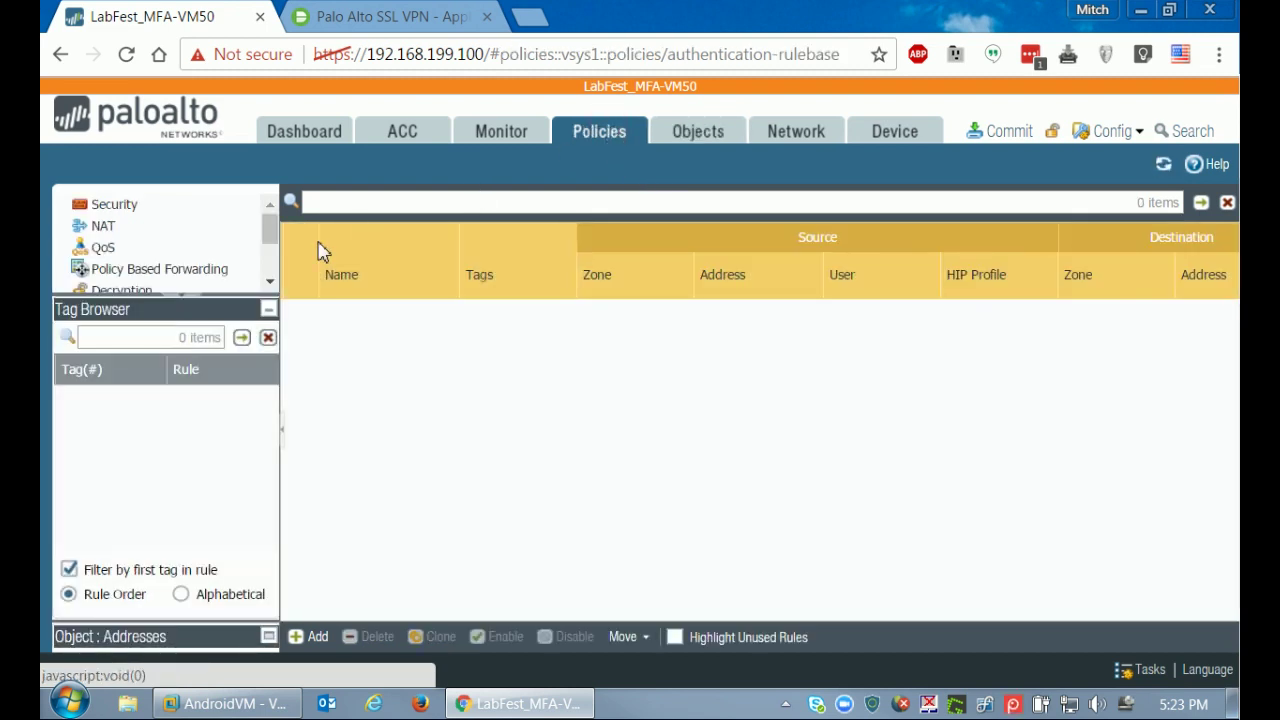
# Add a new authentication policy rule named 'MFA from test source'.
pyautogui.scroll(-2, 272, 240)
pyautogui.scroll(-2, 272, 258)
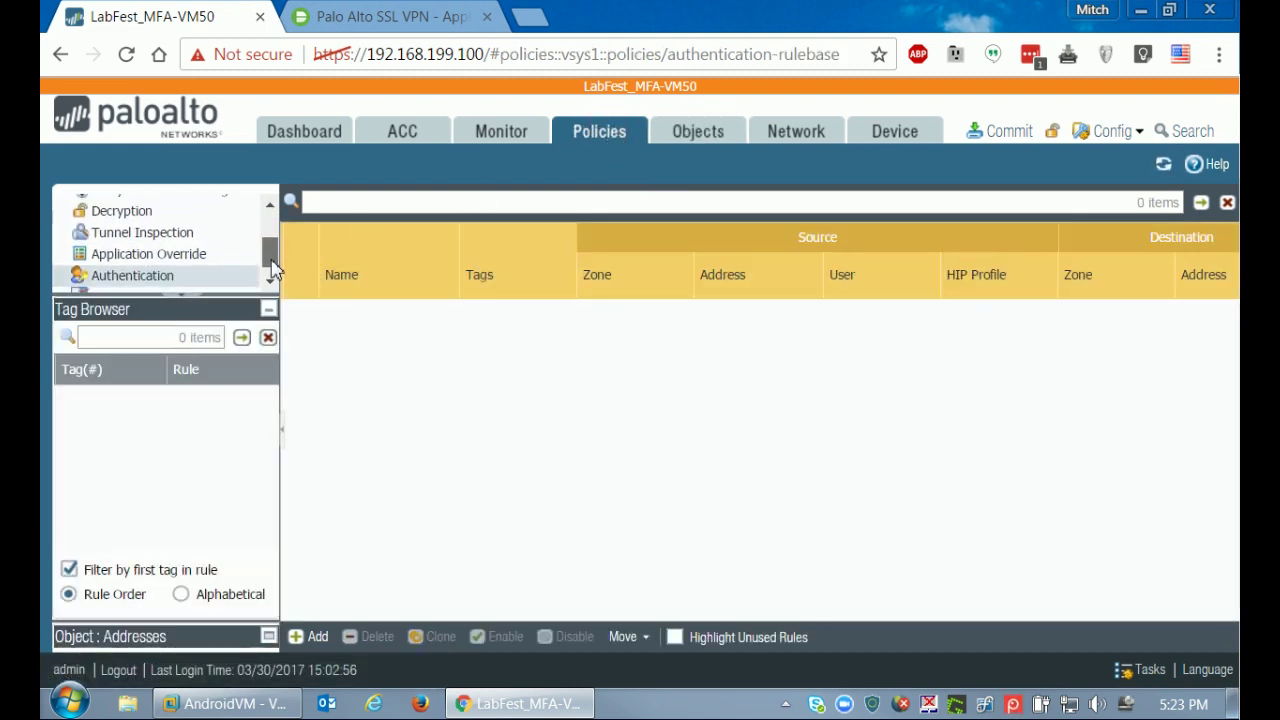
pyautogui.click(142, 272)
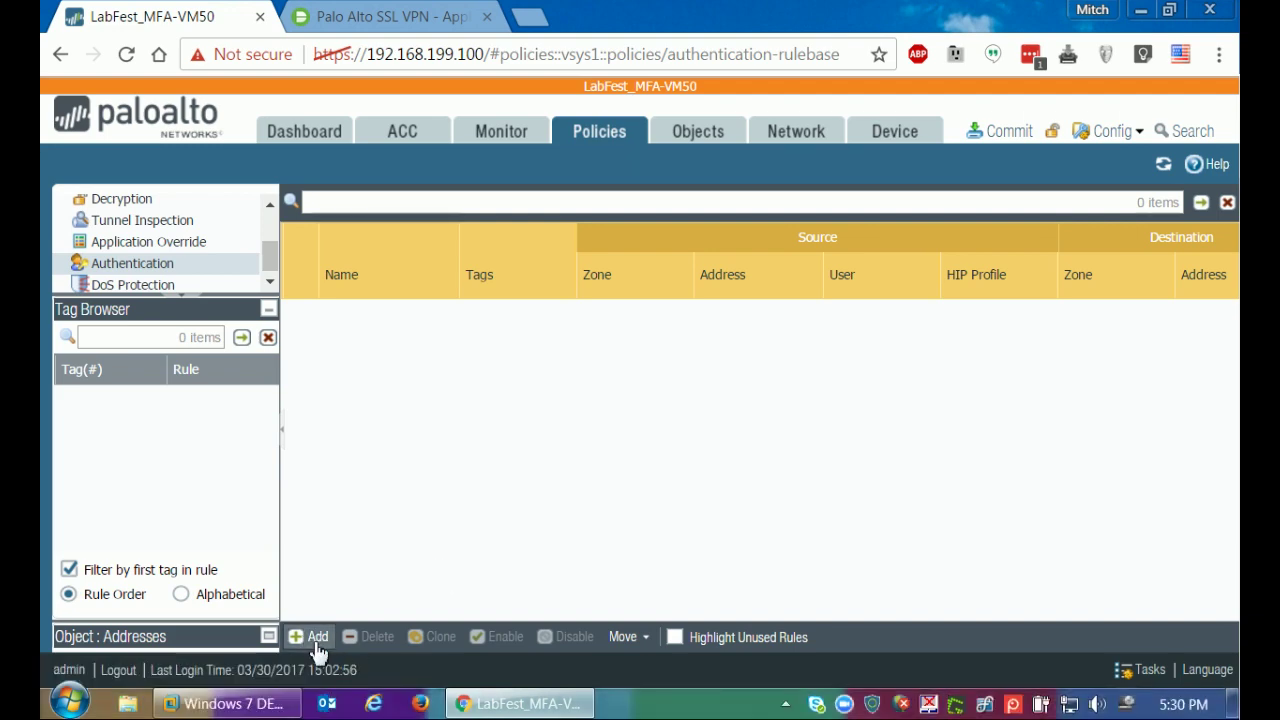
pyautogui.click(316, 638)
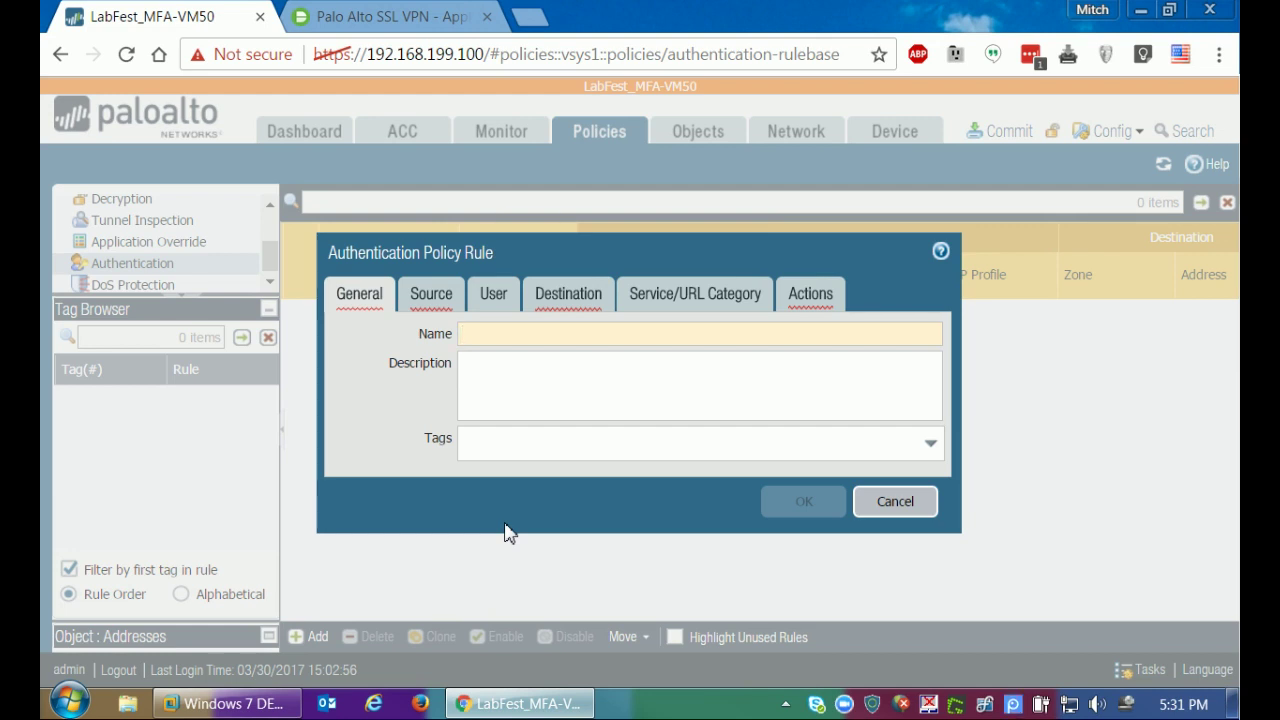
pyautogui.write('MFA')
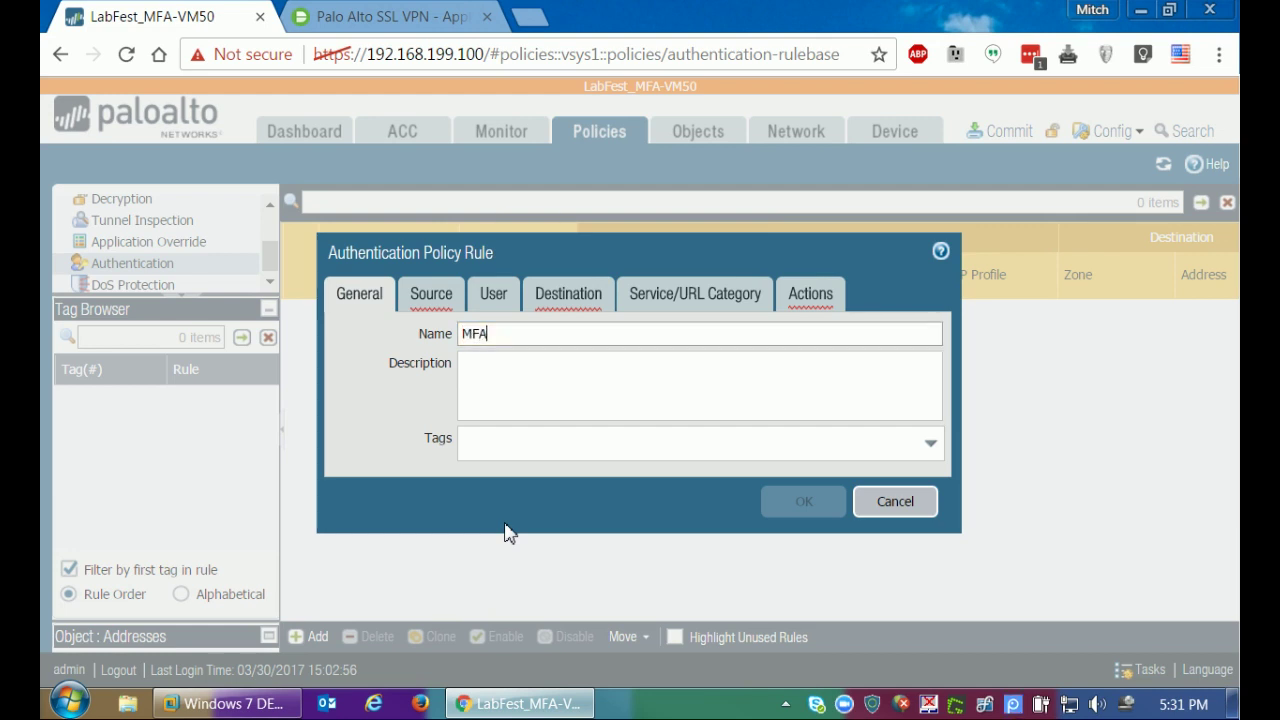
pyautogui.write(' from test source')
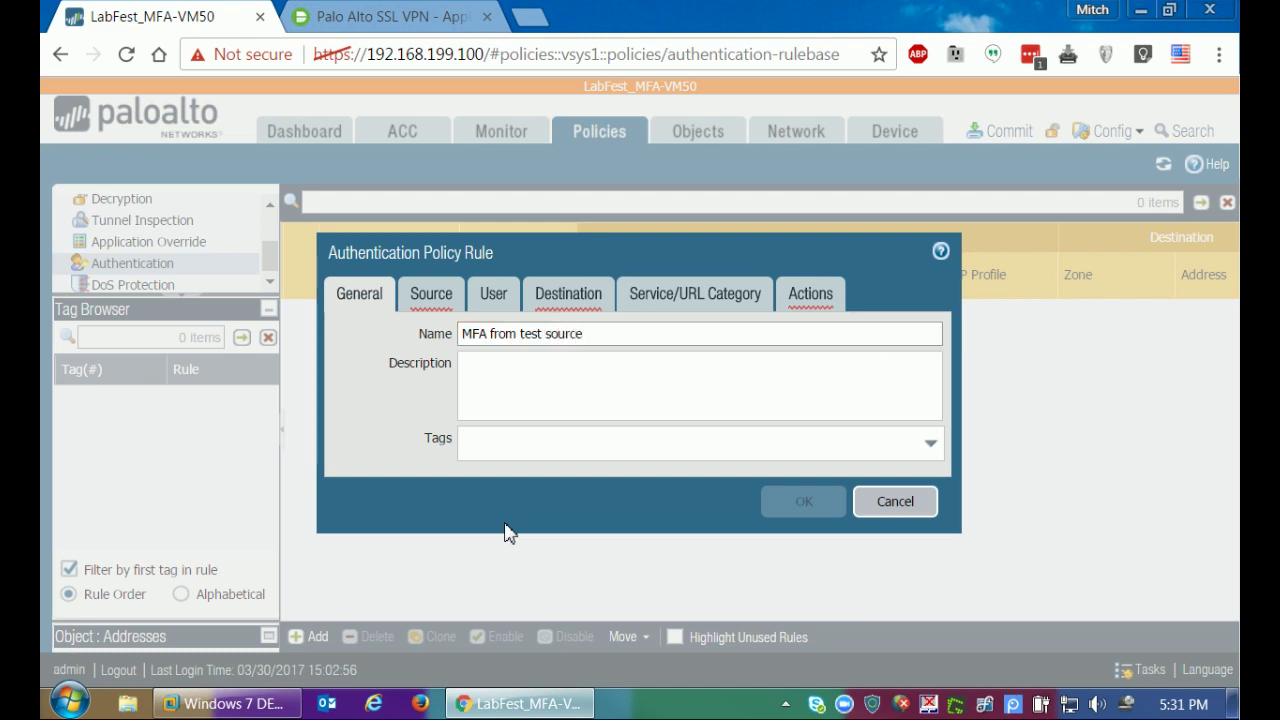
pyautogui.click(431, 293)
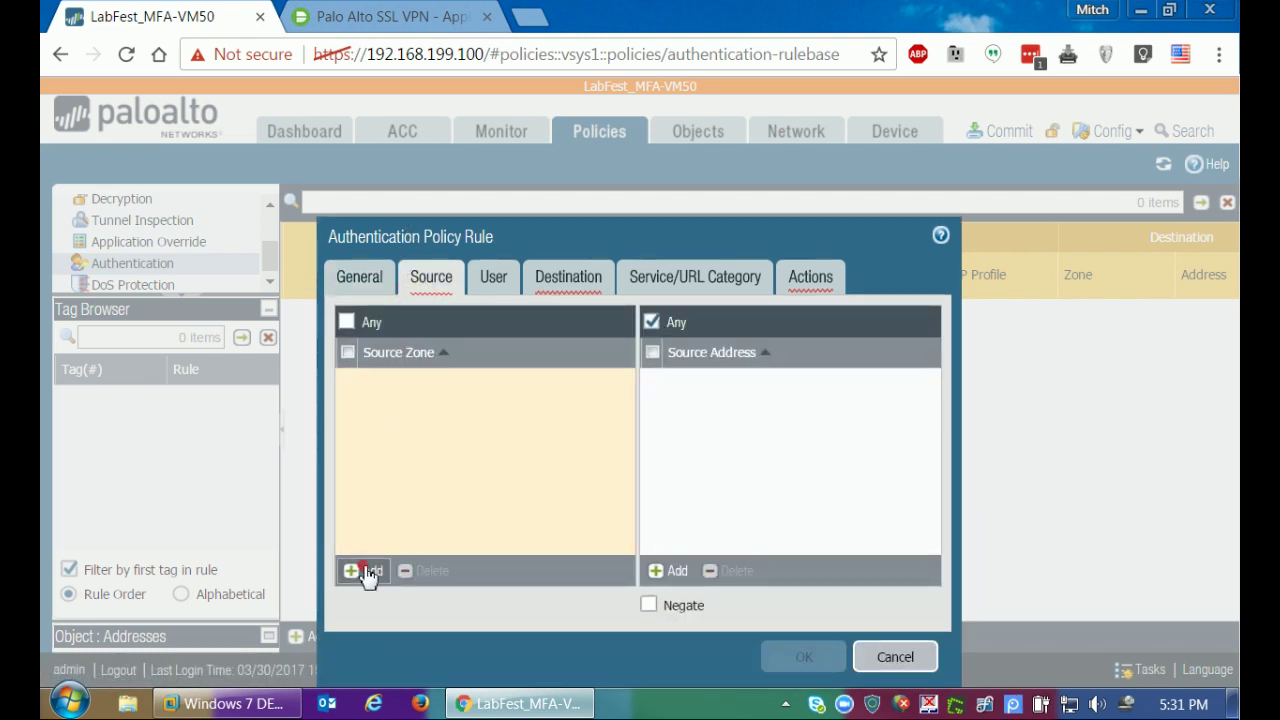
# Set the rule's source to zone Trust, address 192.168.199.50, and destination zone UnTrust.
pyautogui.click(365, 570)
pyautogui.click(376, 405)
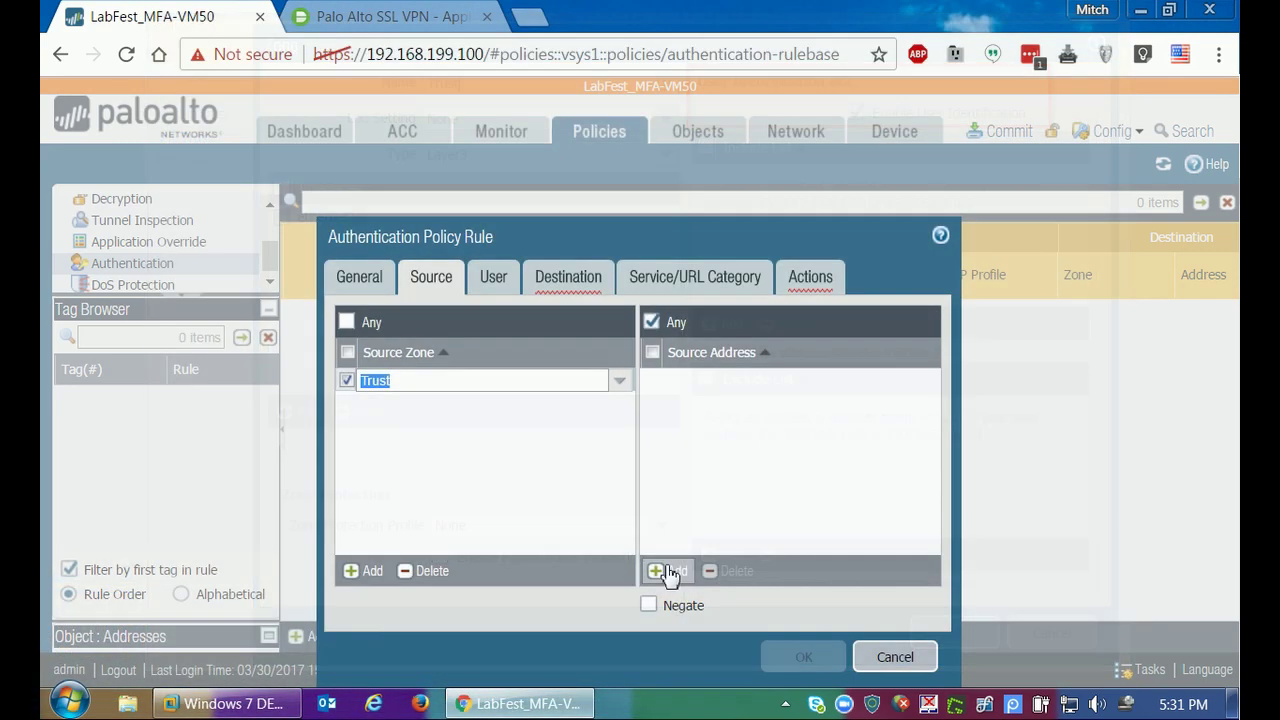
pyautogui.click(667, 570)
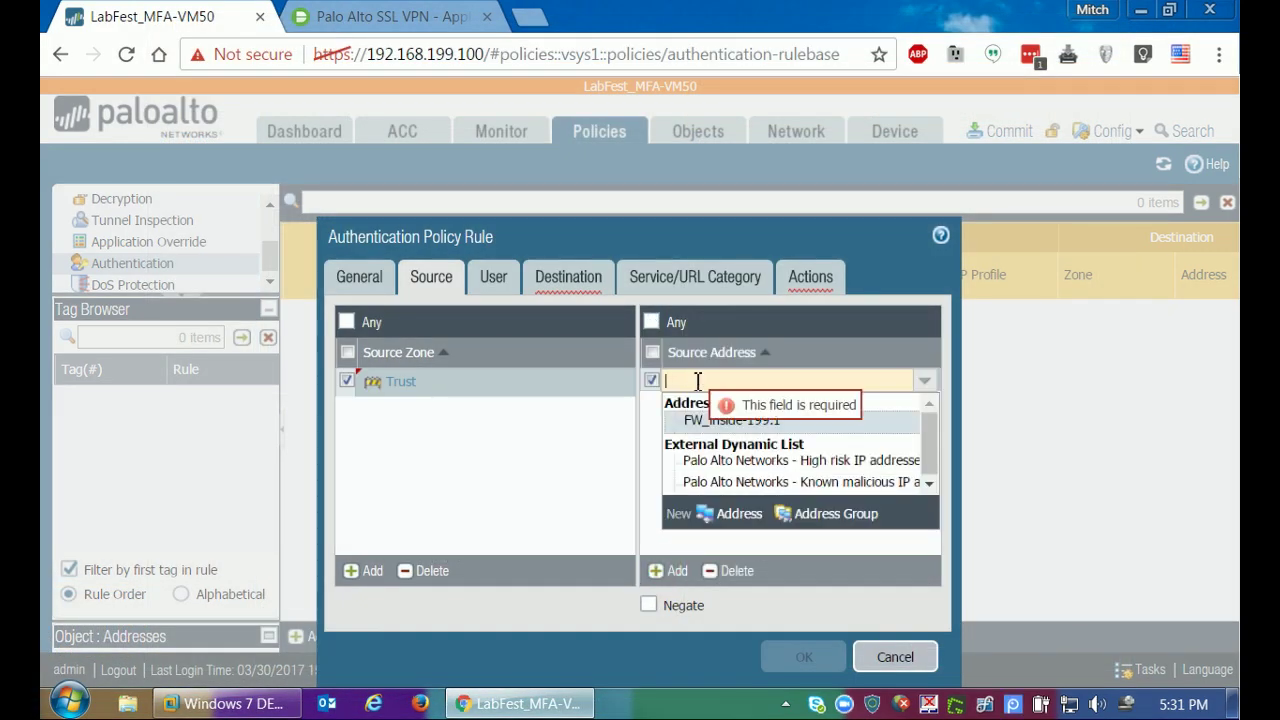
pyautogui.write('1')
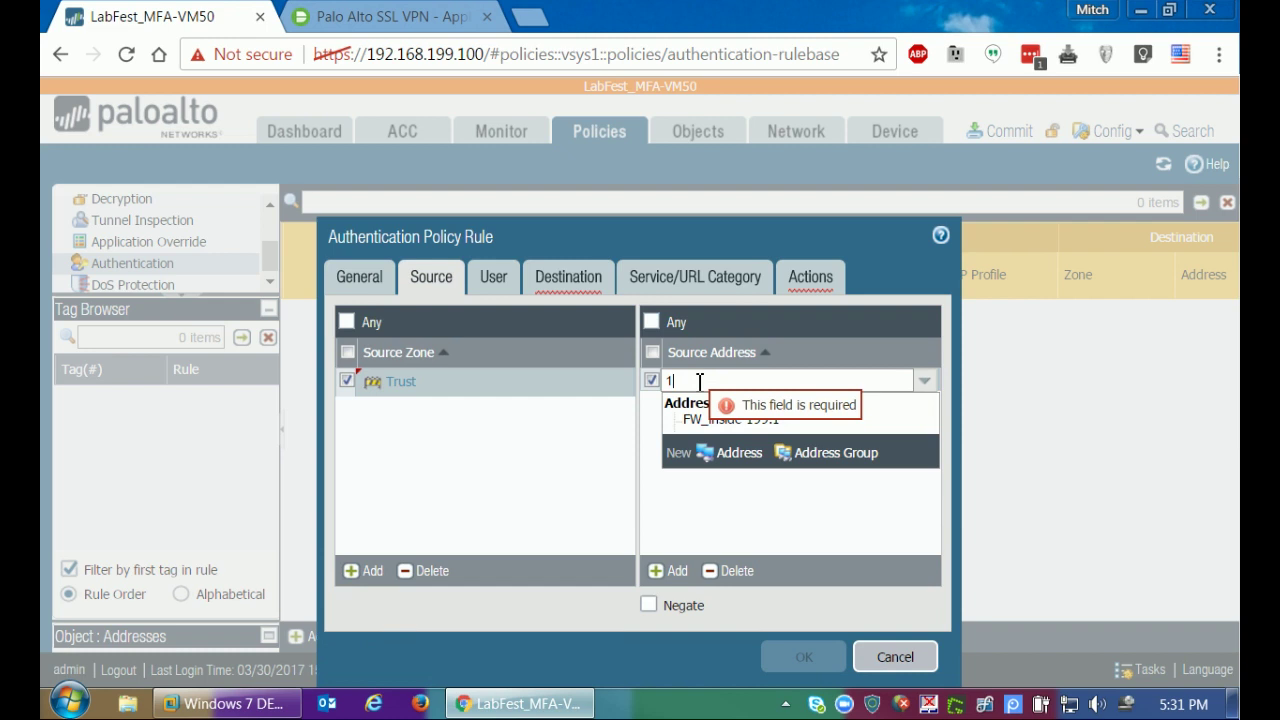
pyautogui.write('92.168')
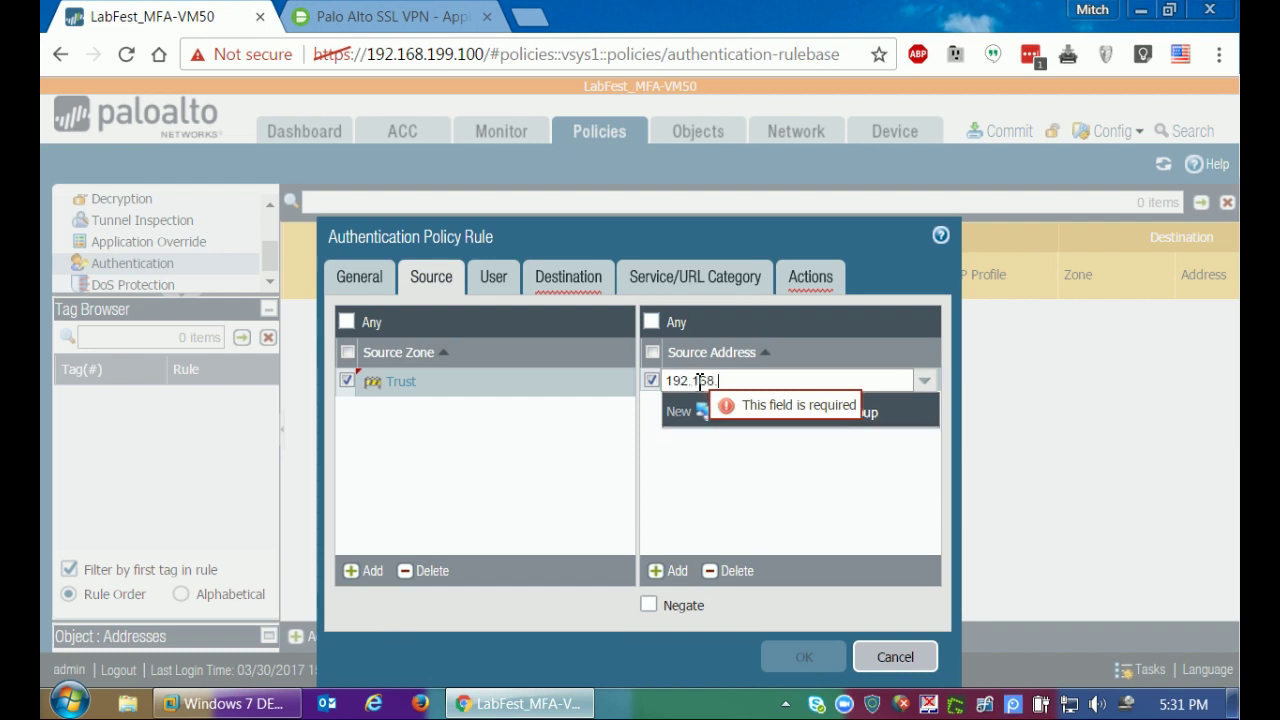
pyautogui.write('.199.50')
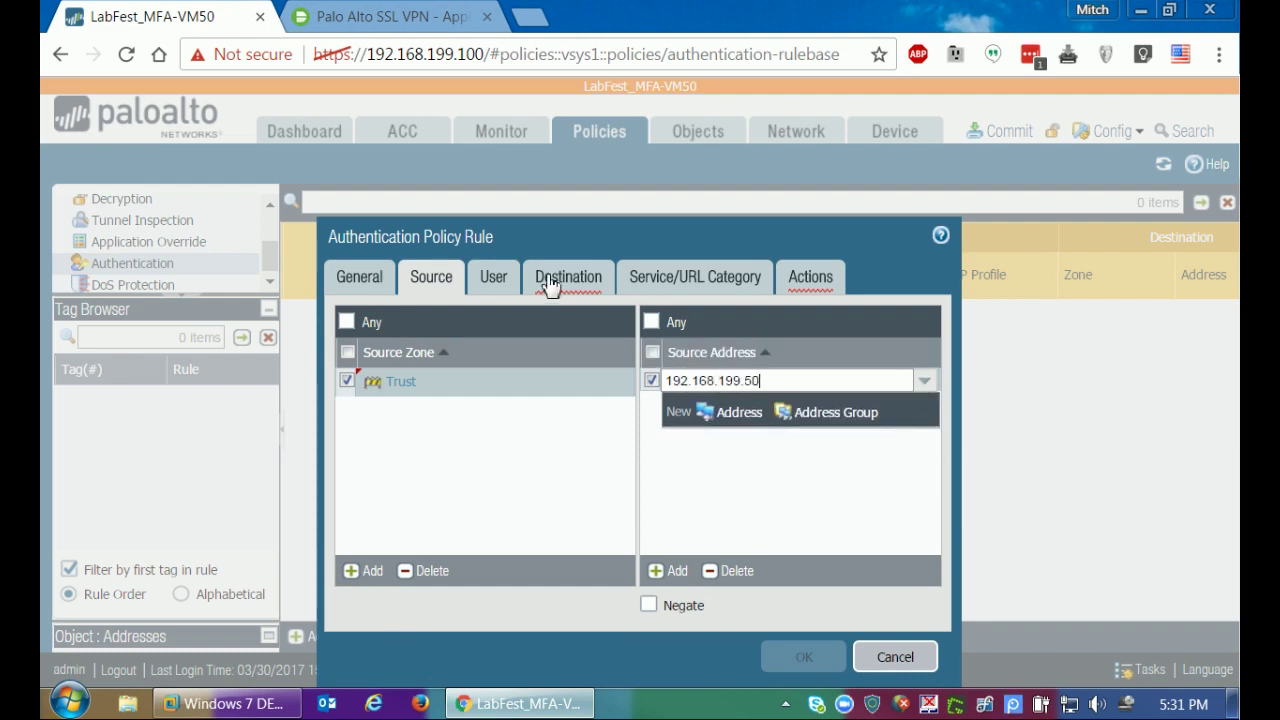
pyautogui.click(552, 279)
pyautogui.click(370, 570)
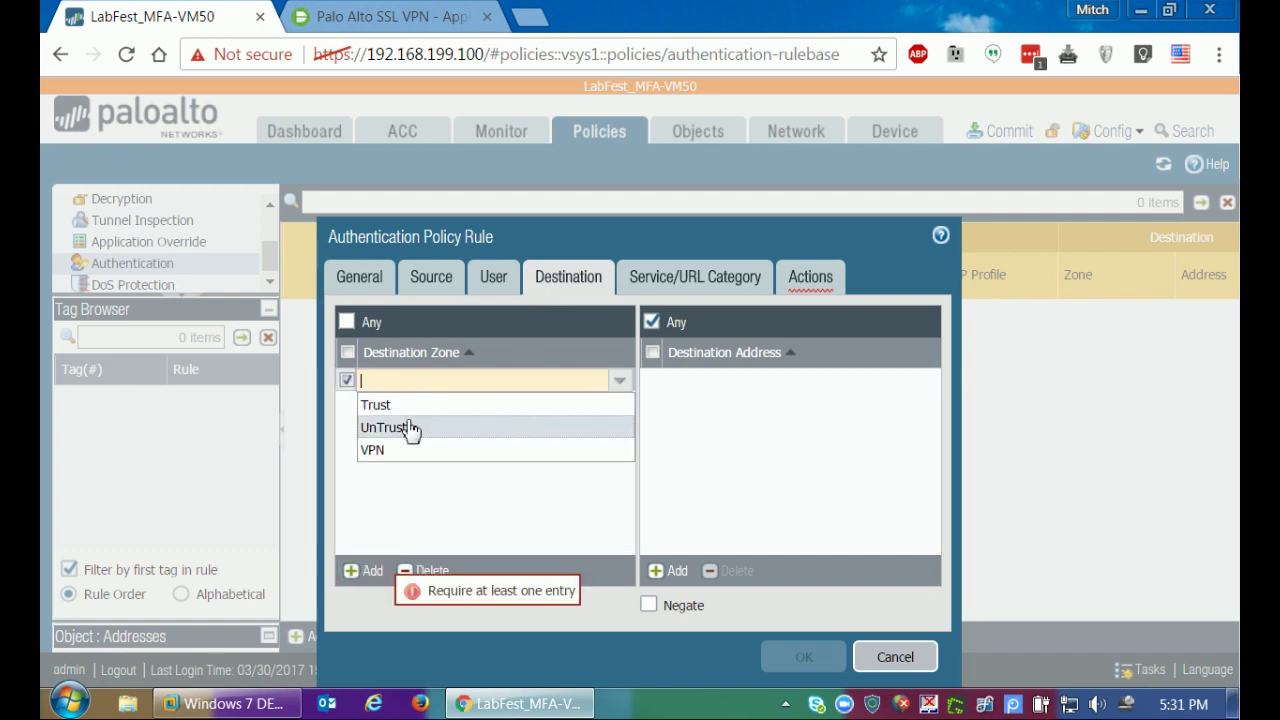
pyautogui.click(409, 429)
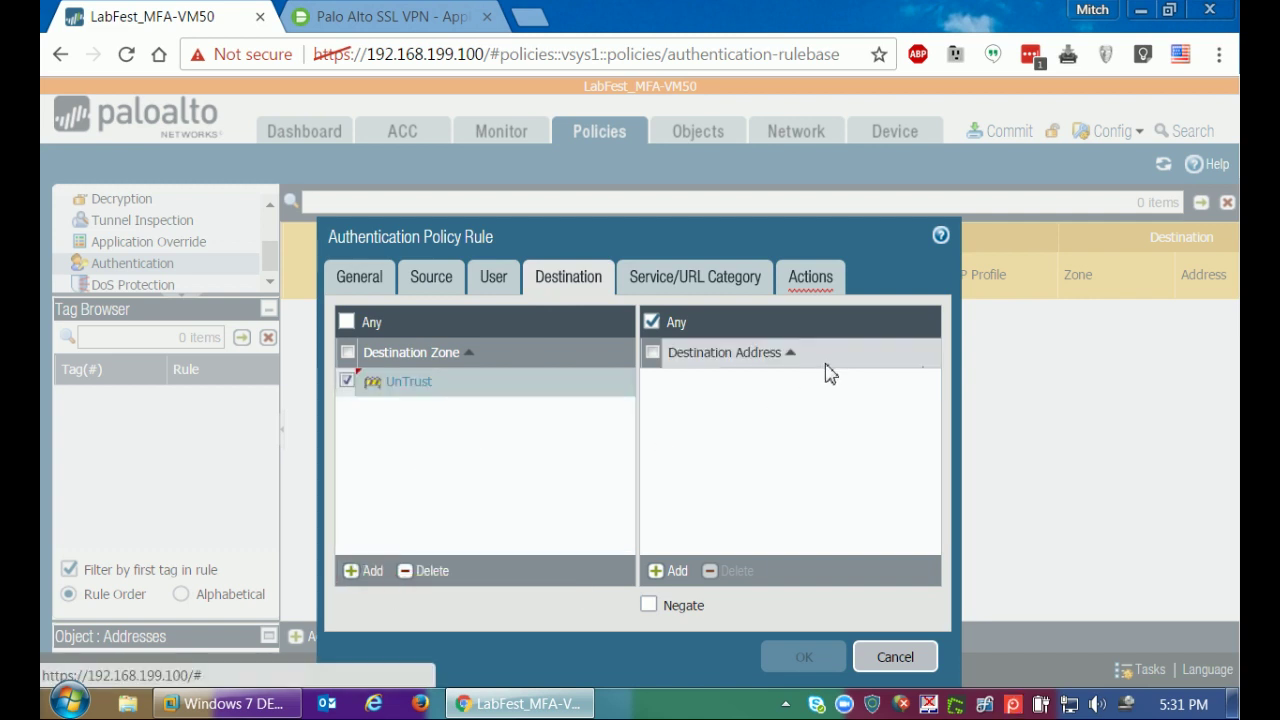
# Set Authentication Enforcement to DUO Challenge and save the rule.
pyautogui.click(809, 282)
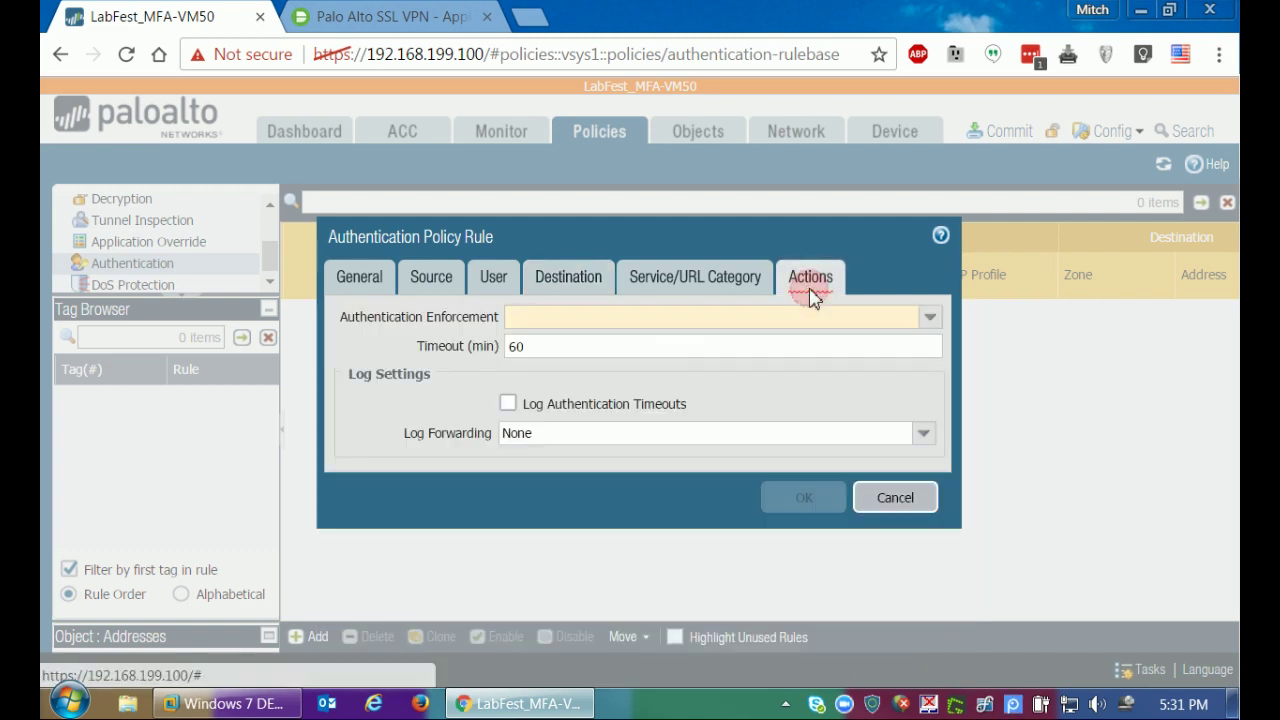
pyautogui.click(929, 317)
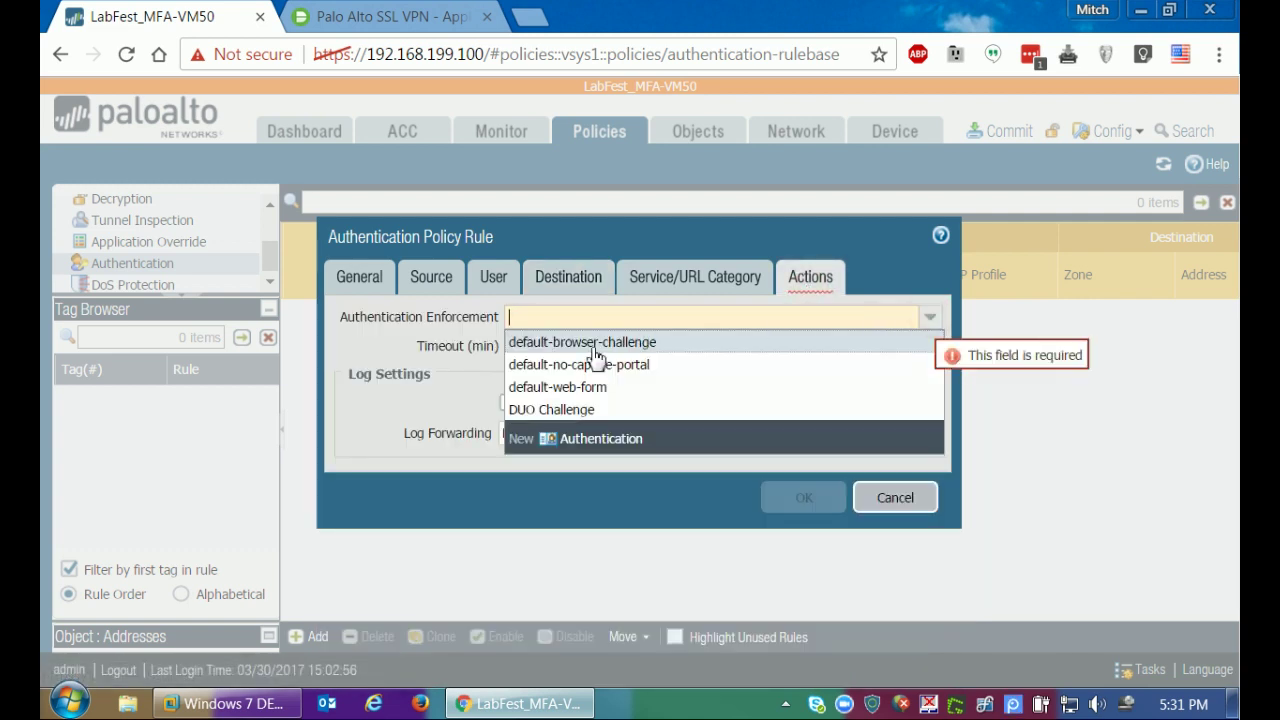
pyautogui.click(545, 410)
pyautogui.click(797, 505)
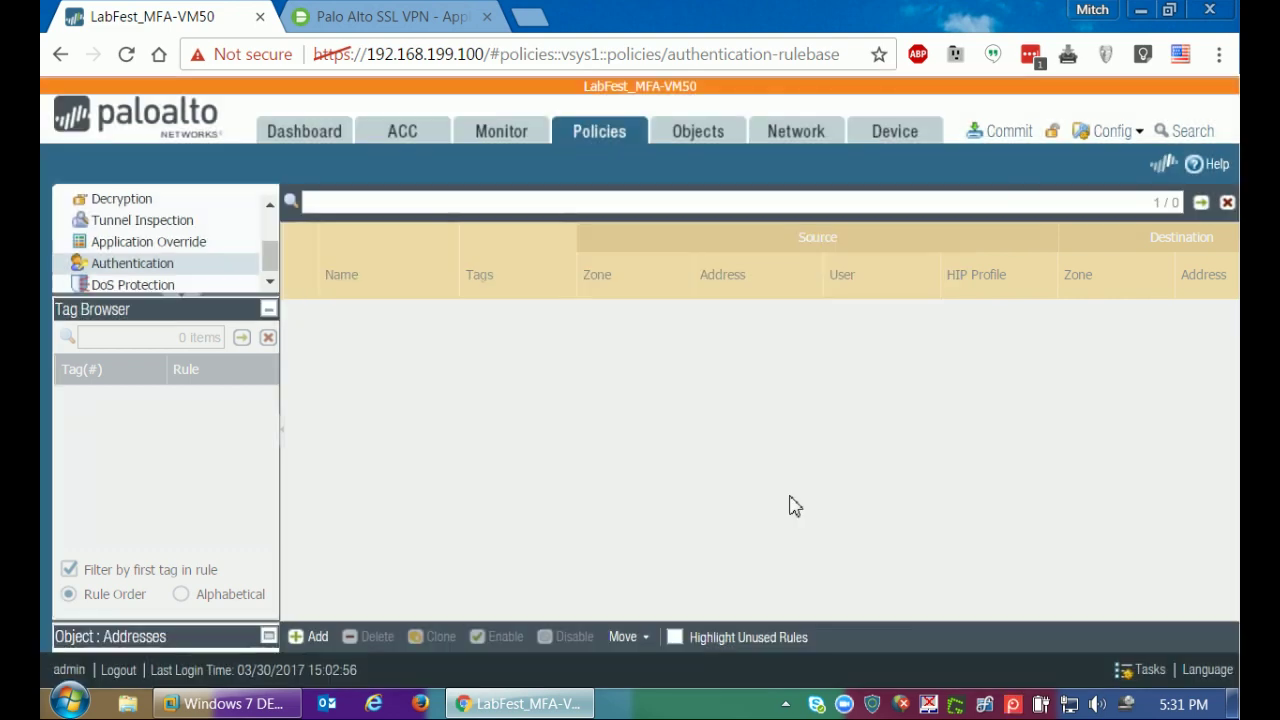
# Commit all configuration changes to the firewall, then launch Firefox in the Windows 7 VM.
pyautogui.click(1008, 131)
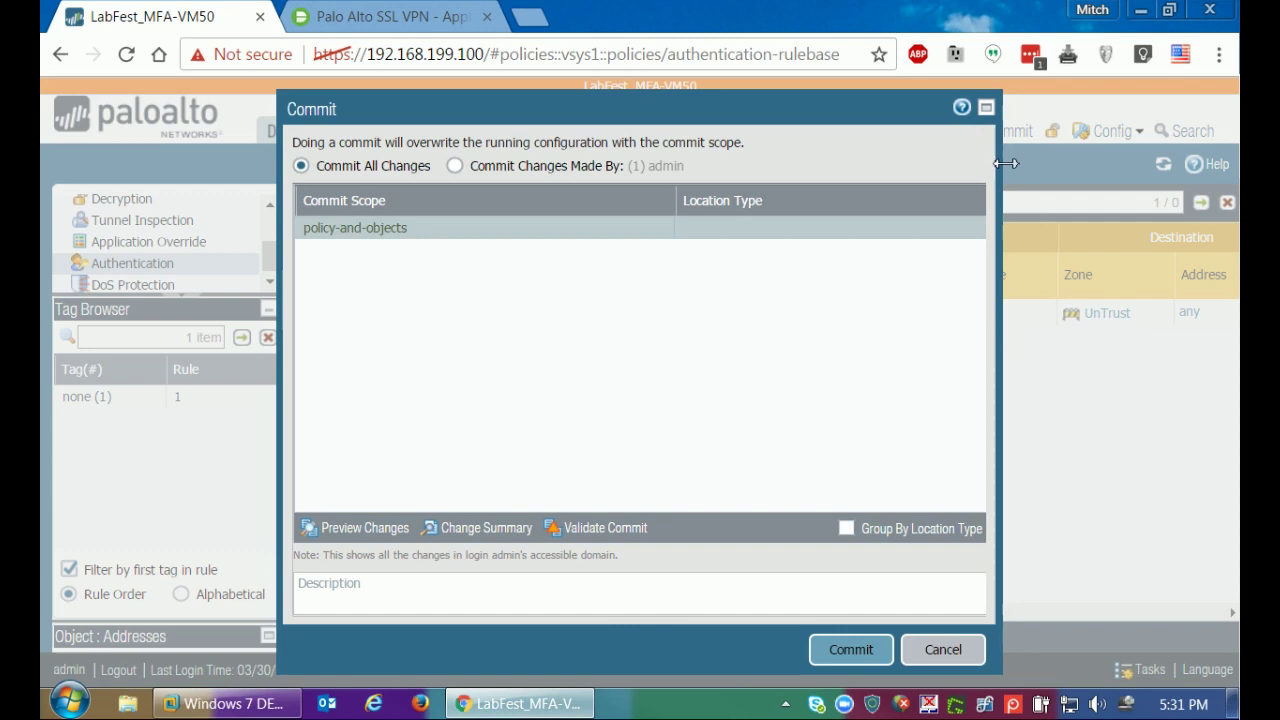
pyautogui.click(849, 650)
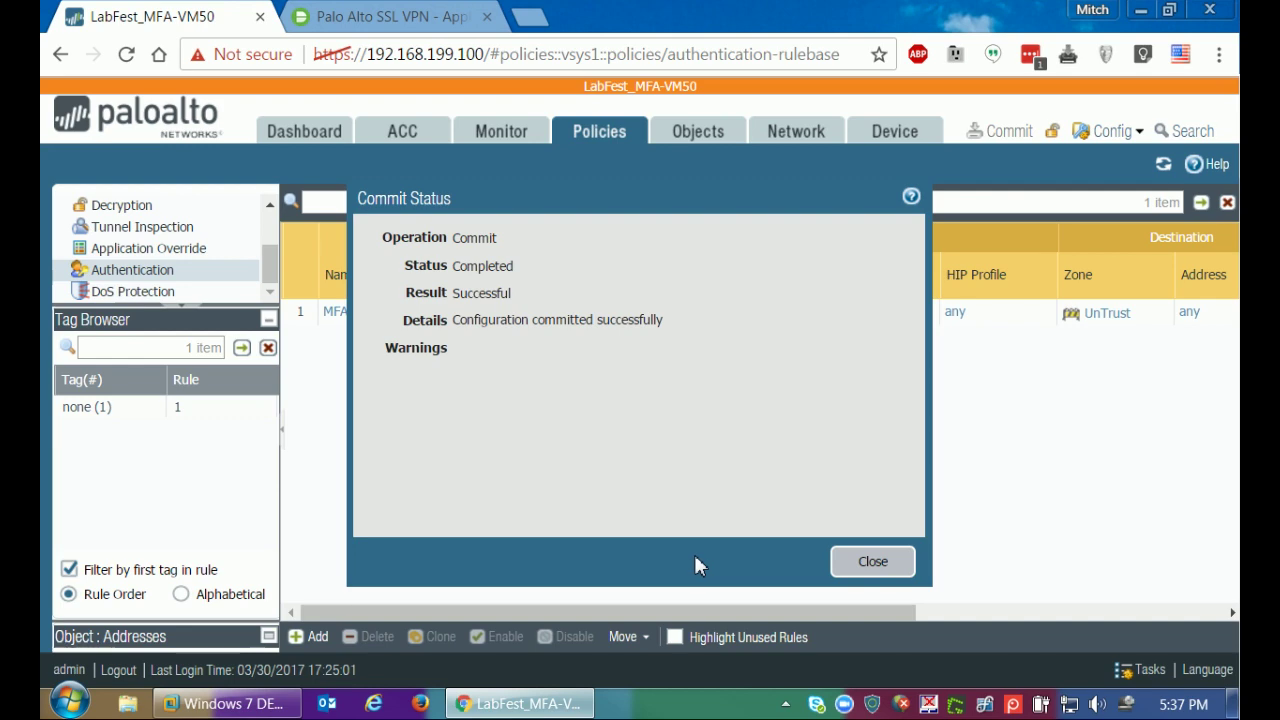
pyautogui.click(896, 566)
pyautogui.click(233, 705)
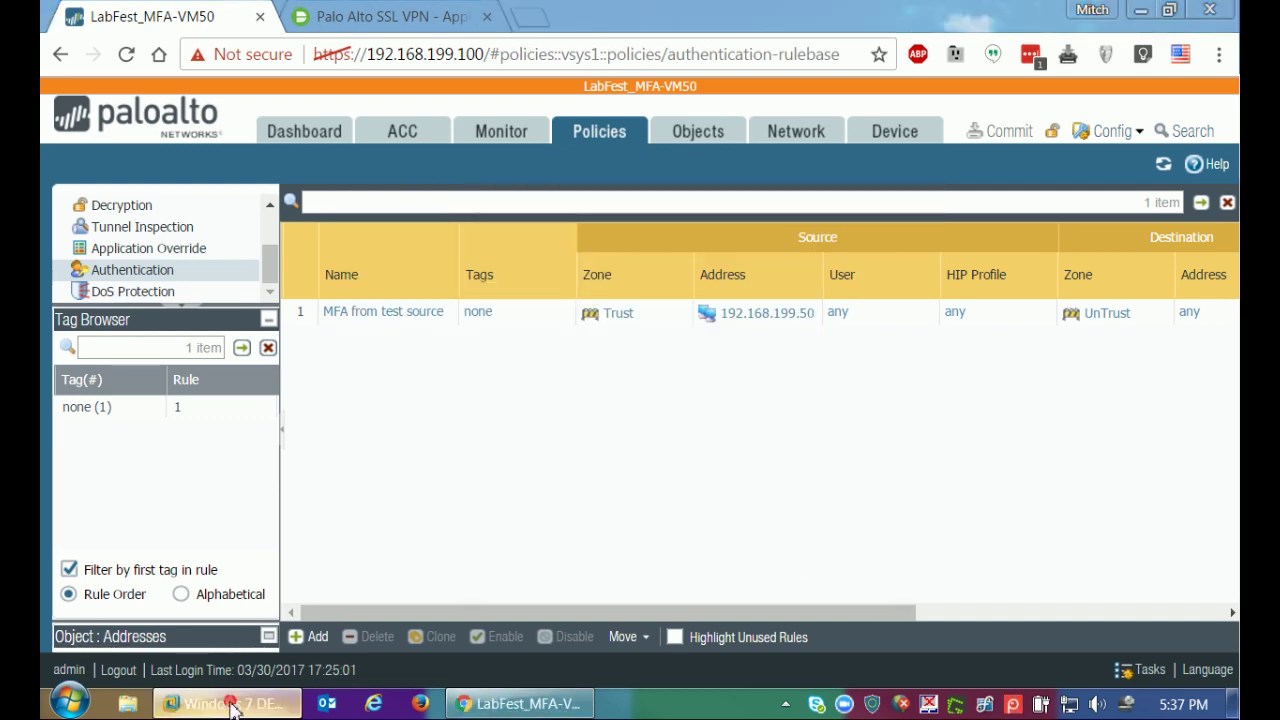
pyautogui.doubleClick(349, 150)
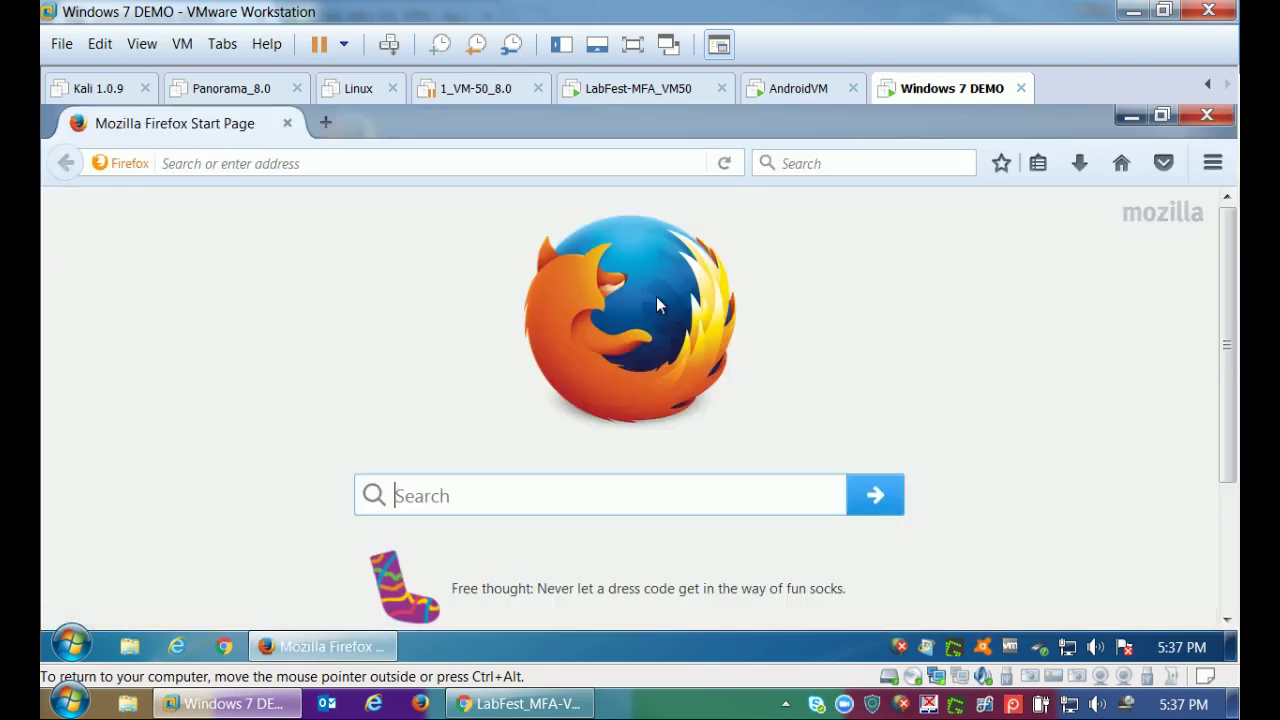
# Browse to krebsonsecurity.com in Firefox.
pyautogui.click(509, 165)
pyautogui.write('krebsonsecurity.com/')
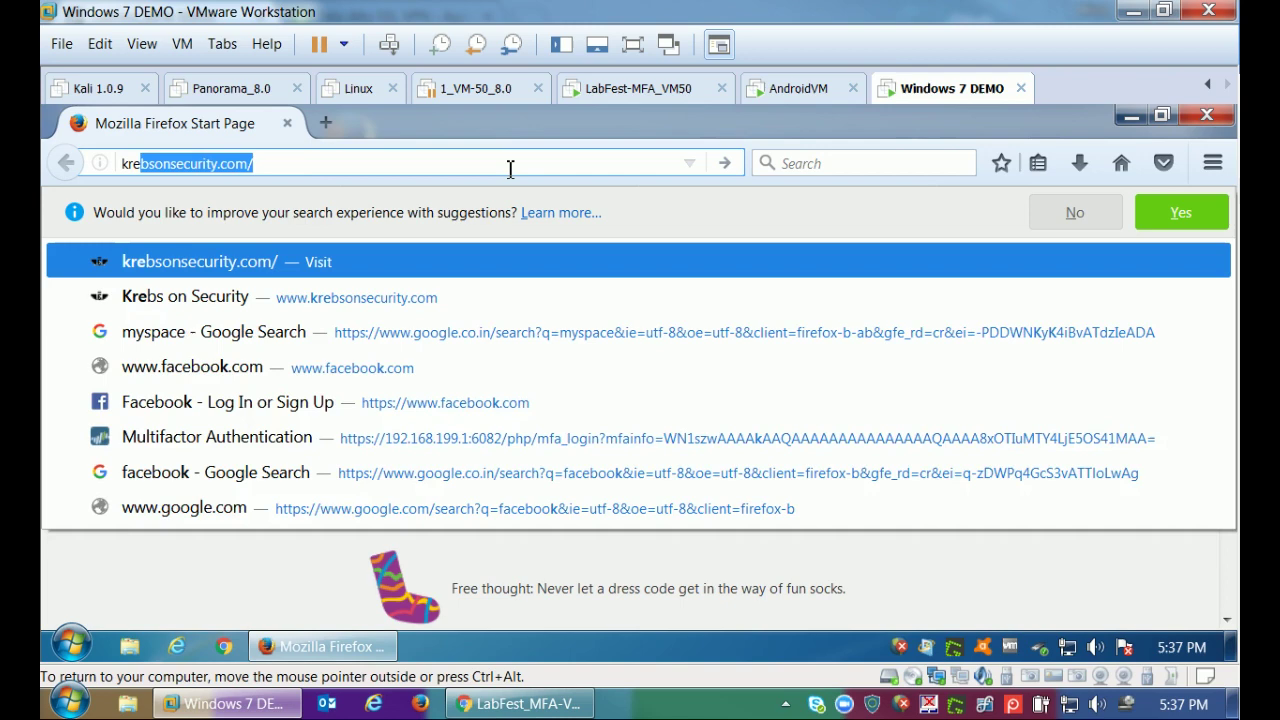
pyautogui.press('Return')
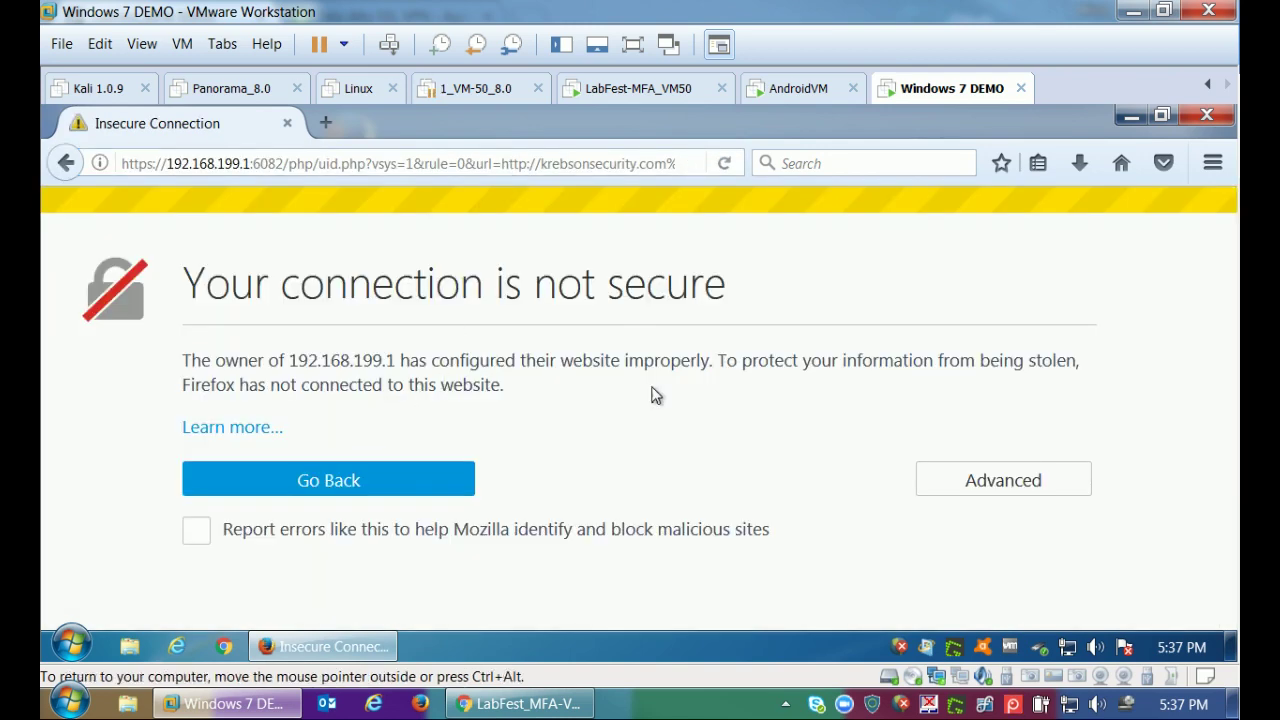
# Add a security exception for the firewall's self-signed certificate issued by 192.168.199.1.
pyautogui.click(943, 480)
pyautogui.scroll(-3, 390, 480)
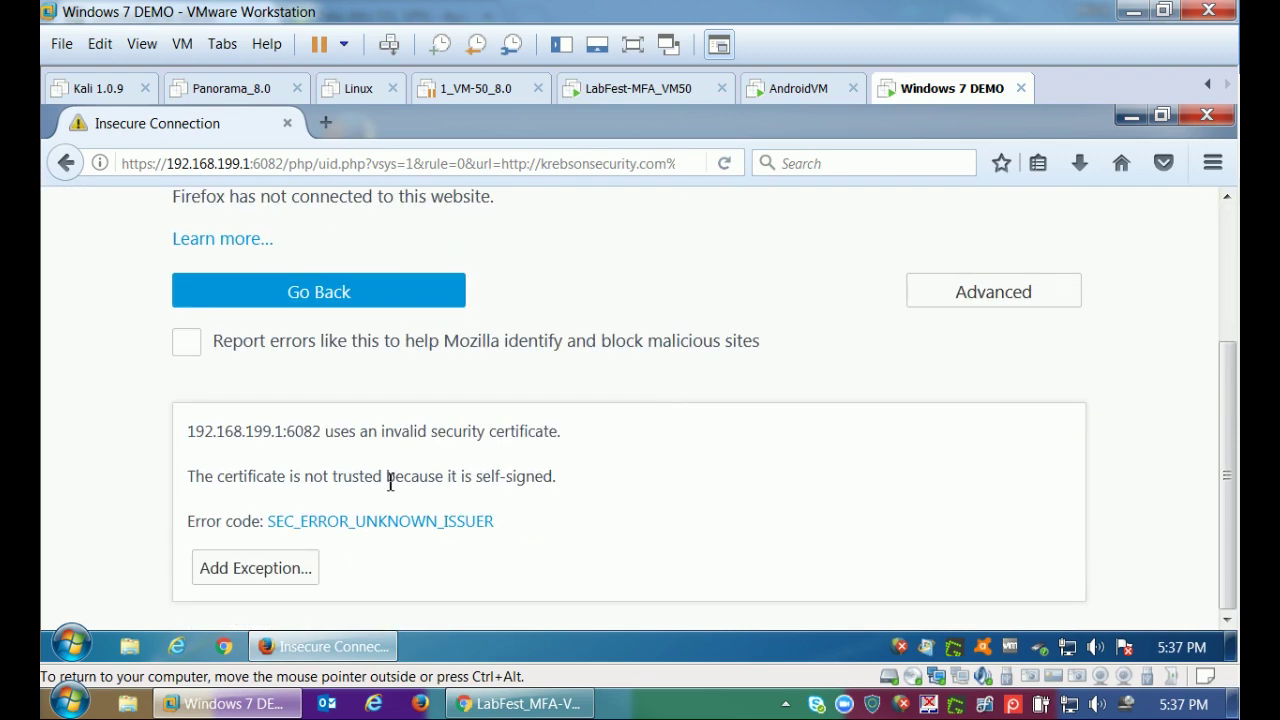
pyautogui.click(266, 570)
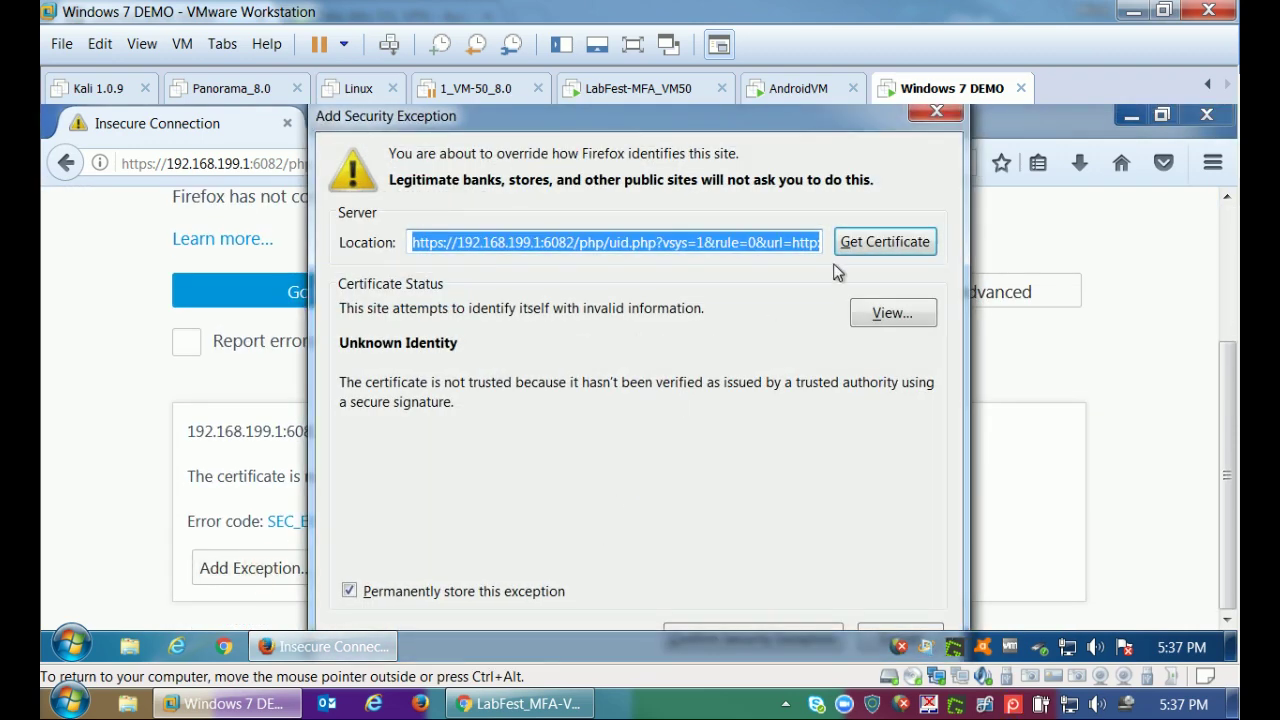
pyautogui.click(888, 316)
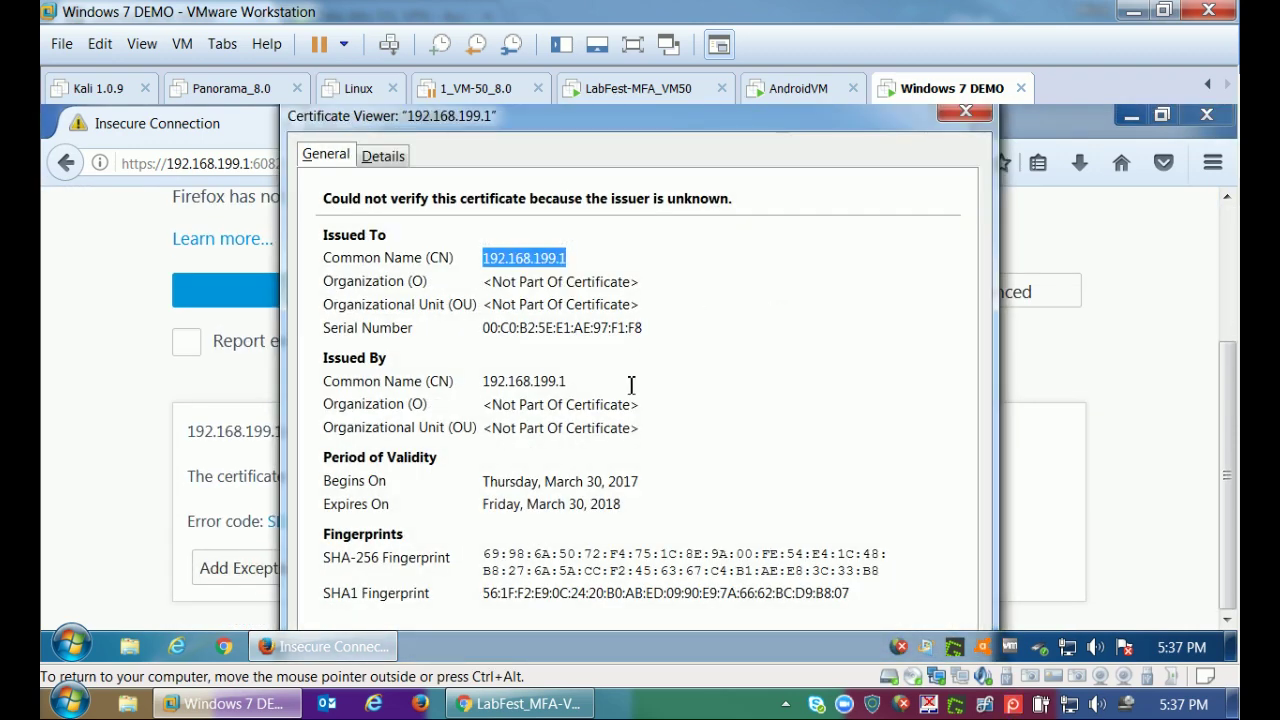
pyautogui.moveTo(574, 381); pyautogui.dragTo(460, 380)
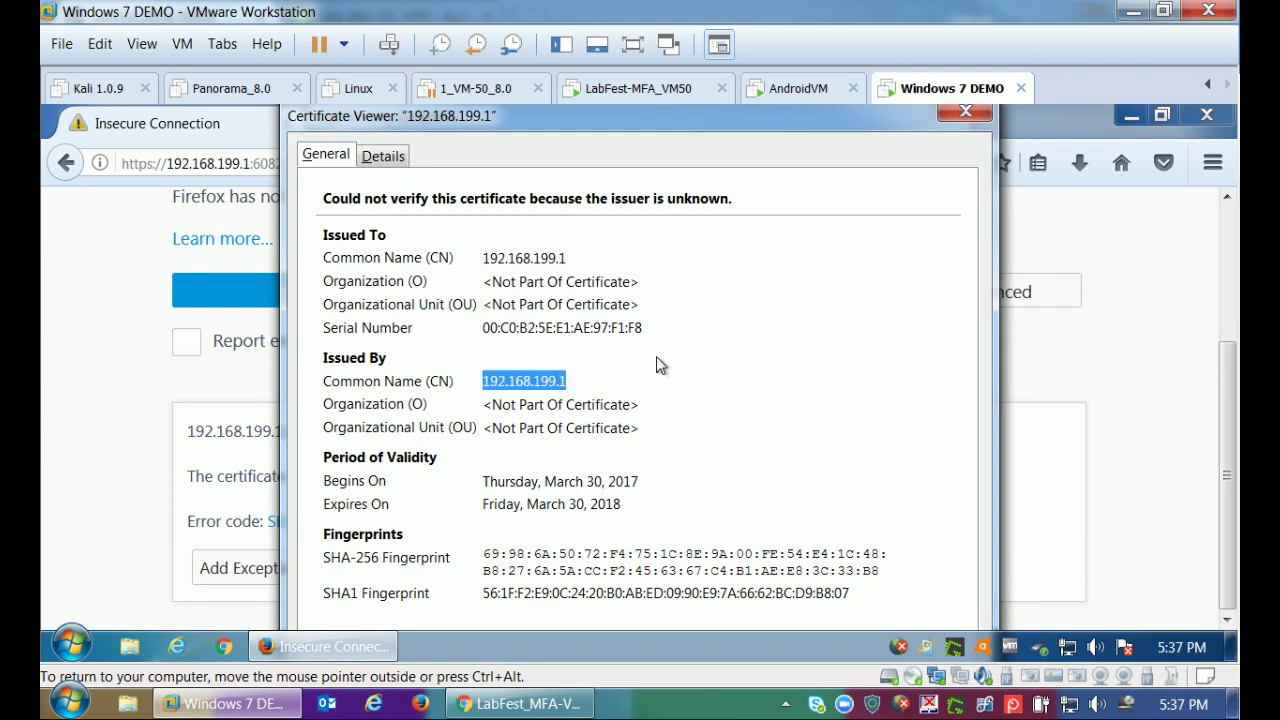
pyautogui.click(964, 112)
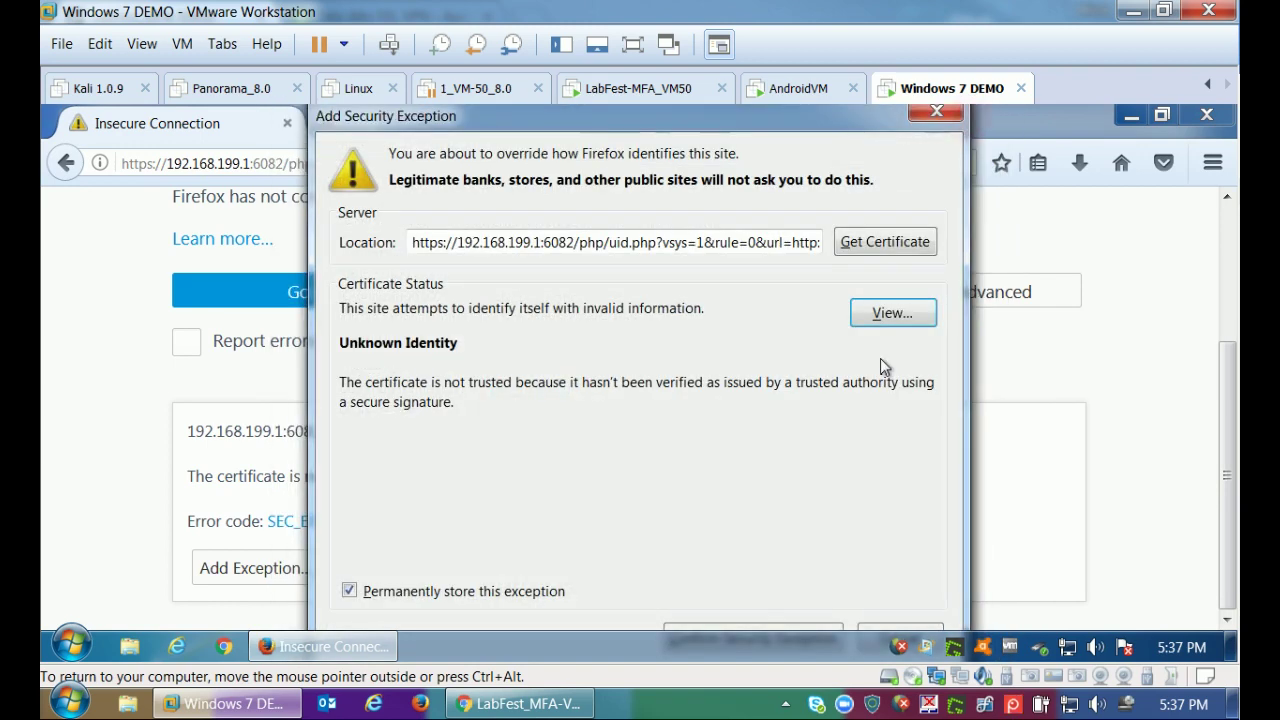
pyautogui.click(775, 627)
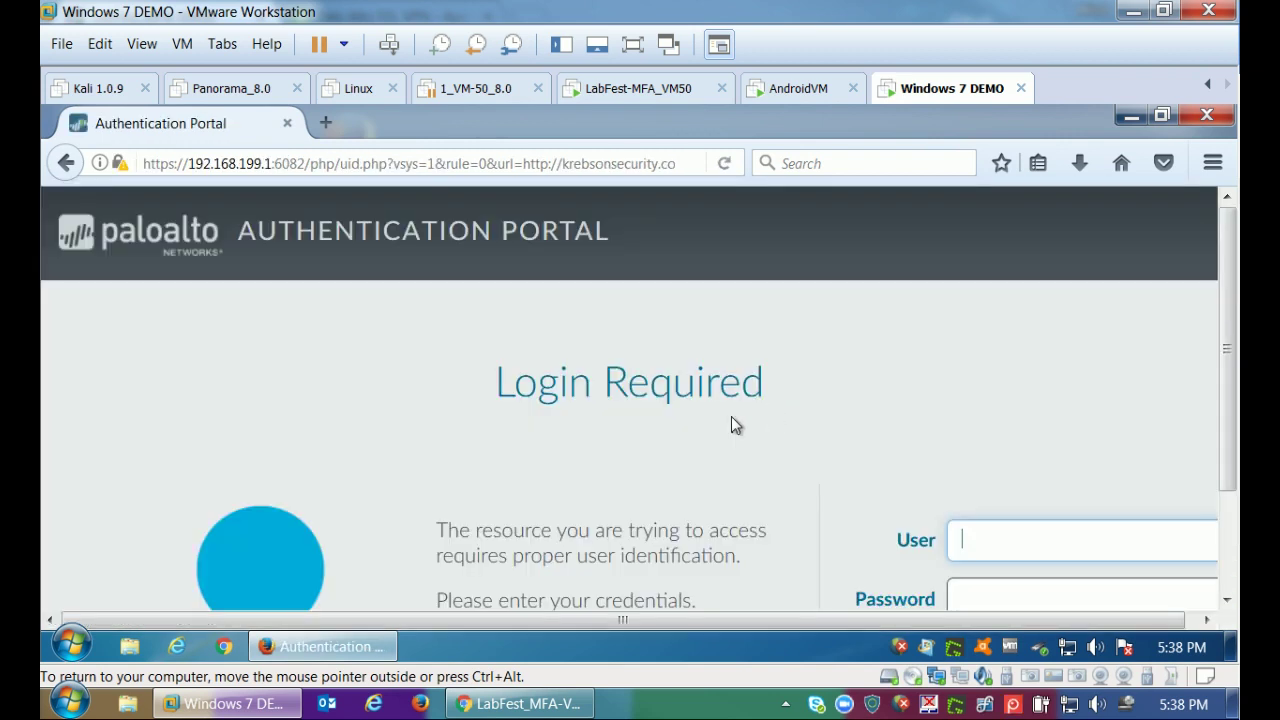
# Log in to the Authentication Portal with the saved username and the account password.
pyautogui.scroll(-1, 1221, 400)
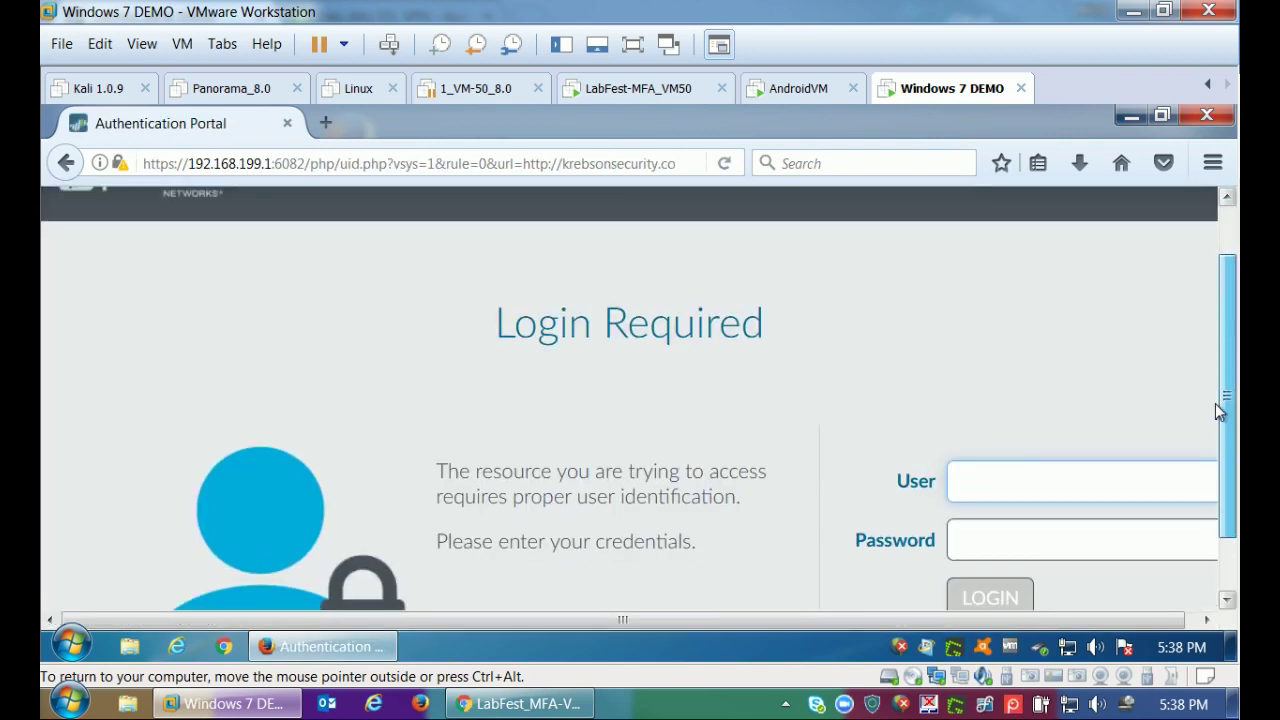
pyautogui.click(1066, 461)
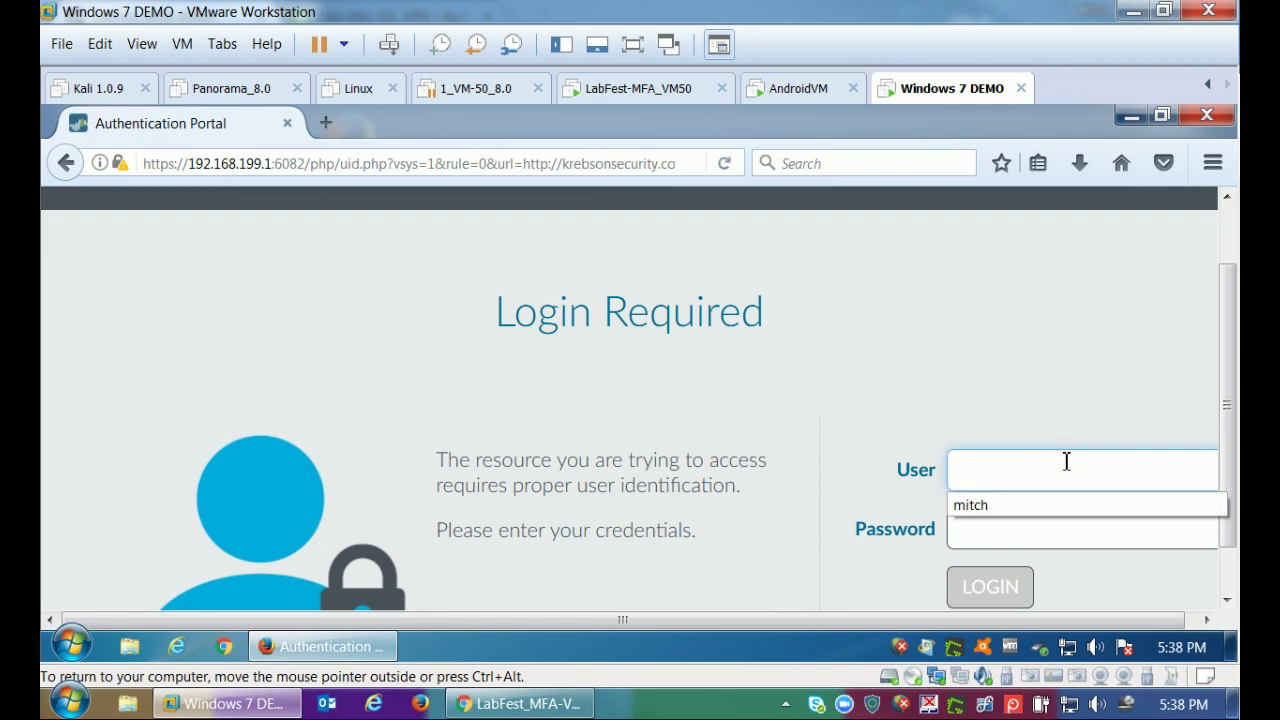
pyautogui.click(1012, 505)
pyautogui.click(999, 529)
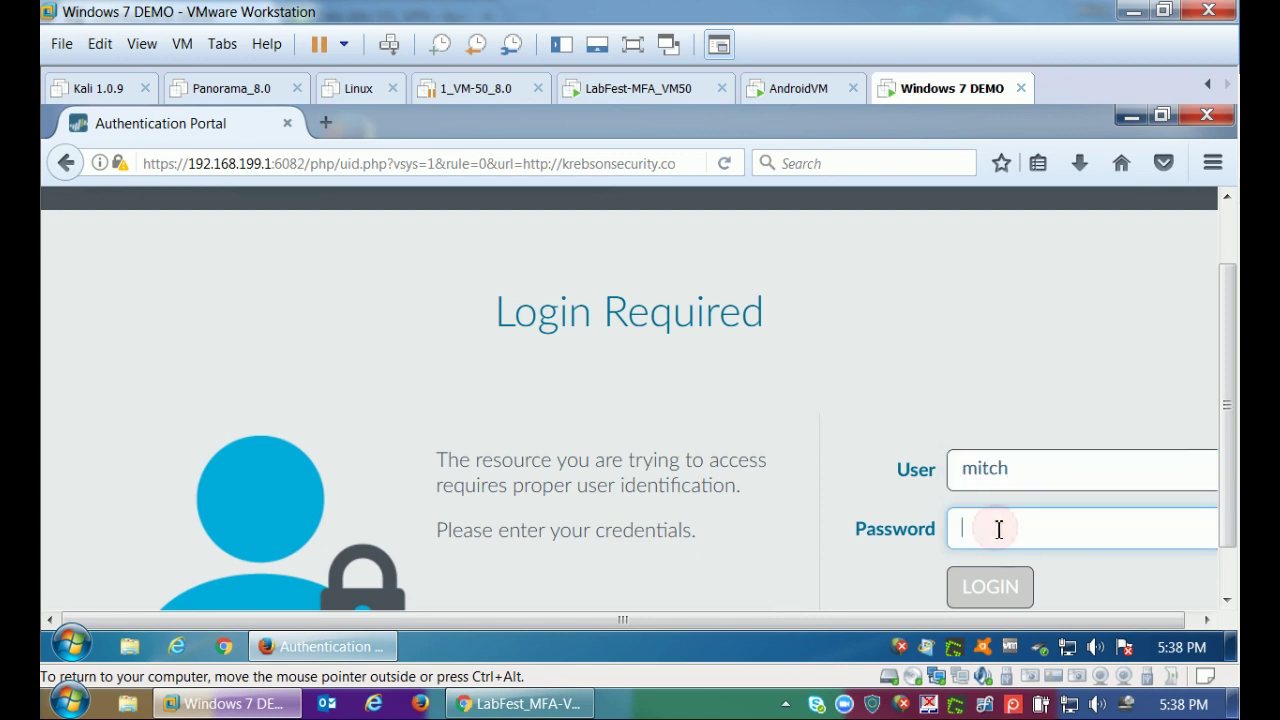
pyautogui.write('*********')
pyautogui.press('Return')
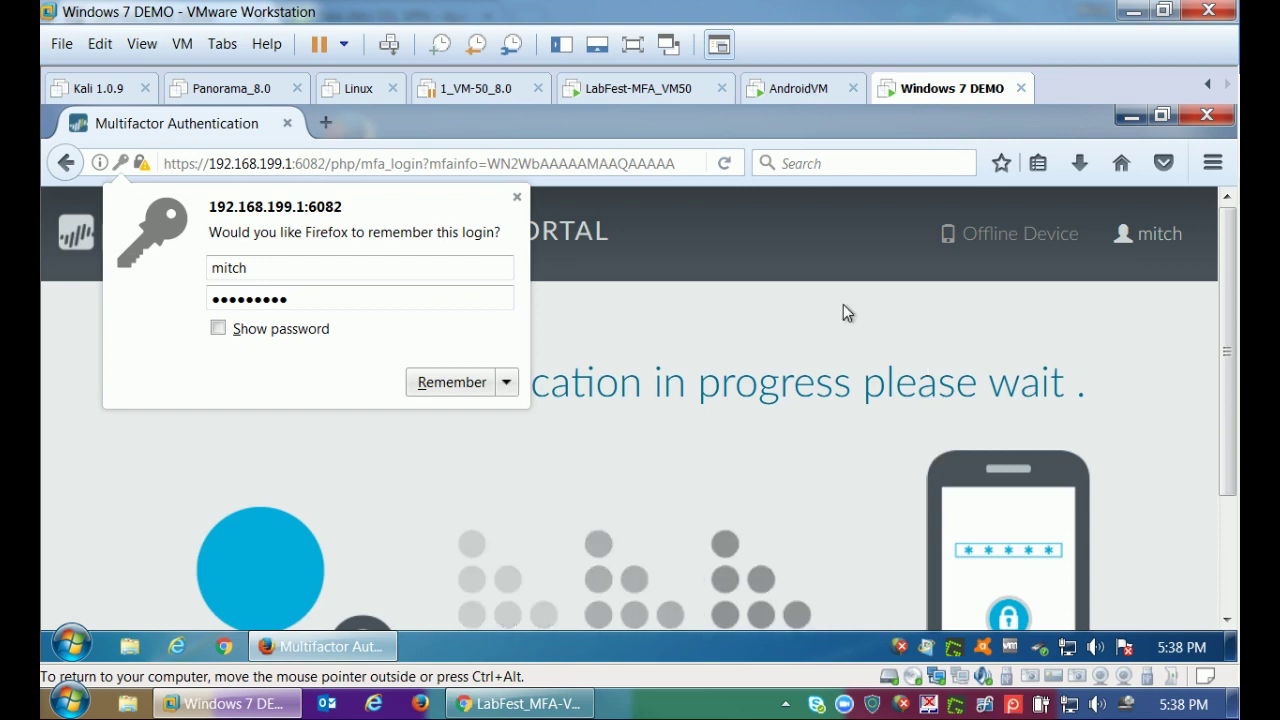
pyautogui.click(797, 90)
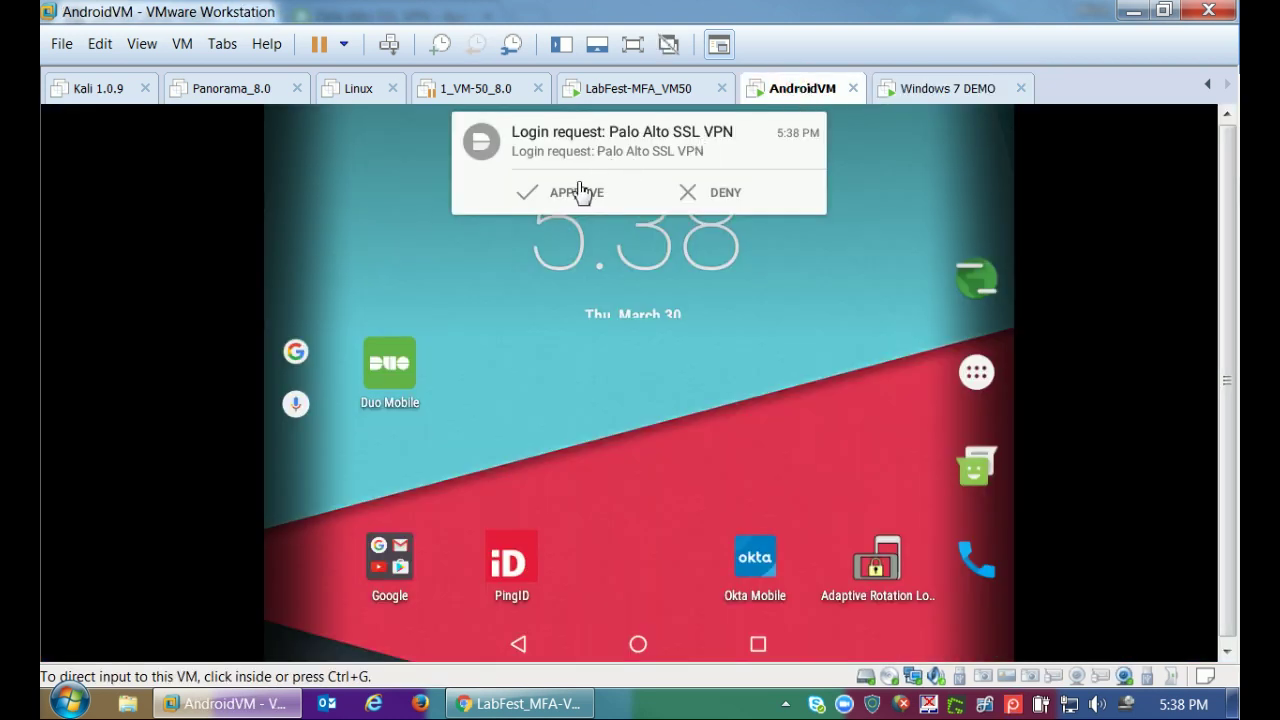
# Approve the Palo Alto SSL VPN Duo push on Android, then return to Windows 7.
pyautogui.click(567, 189)
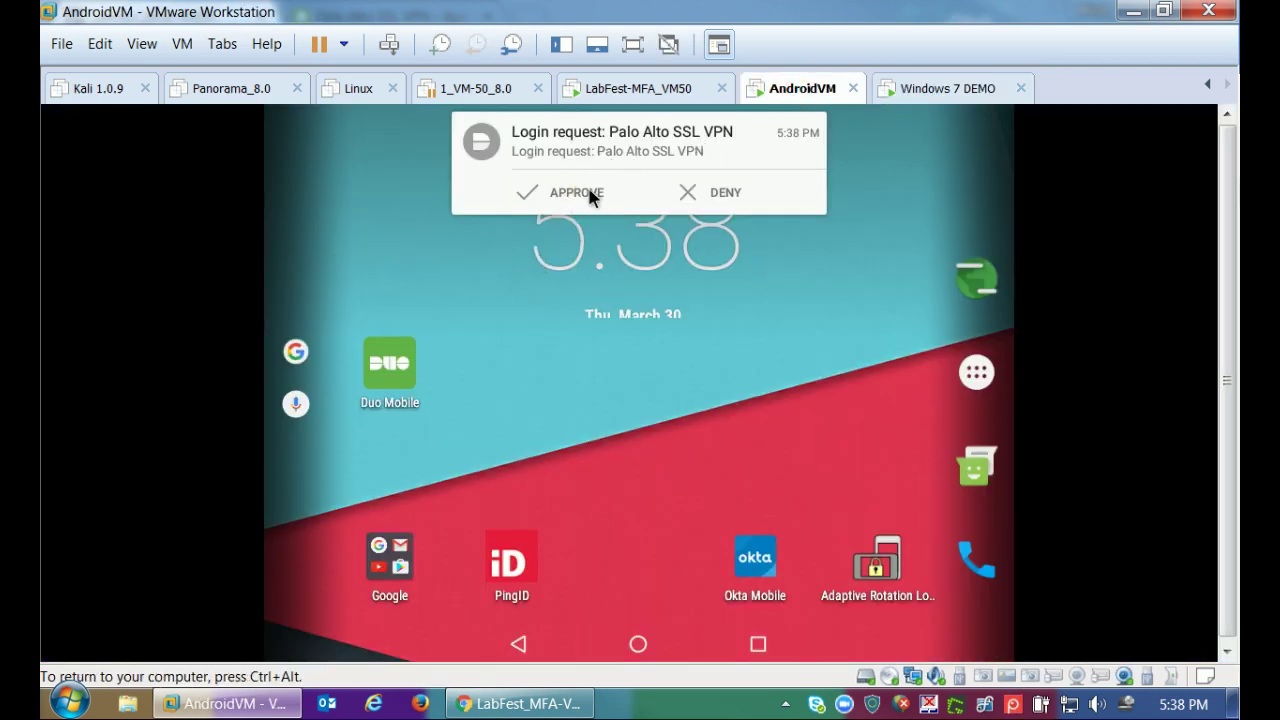
pyautogui.click(591, 193)
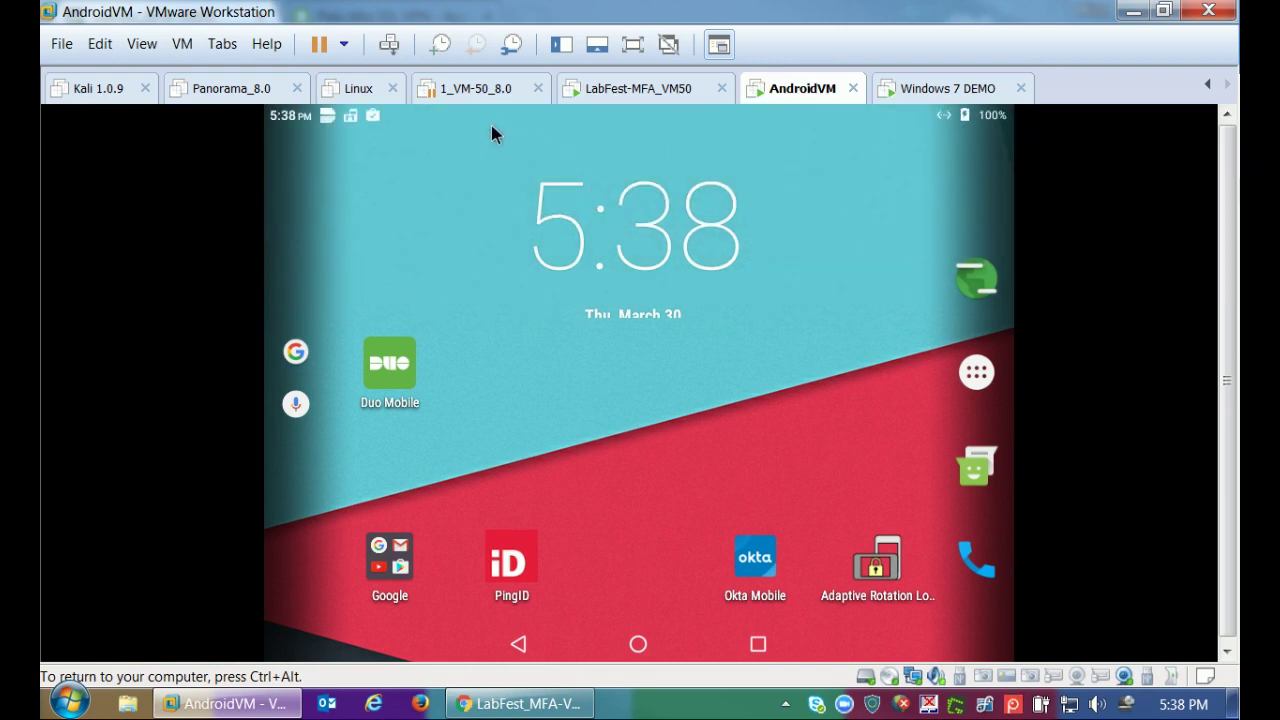
pyautogui.moveTo(491, 125); pyautogui.dragTo(509, 257)
pyautogui.click(437, 280)
pyautogui.moveTo(433, 135); pyautogui.dragTo(505, 480)
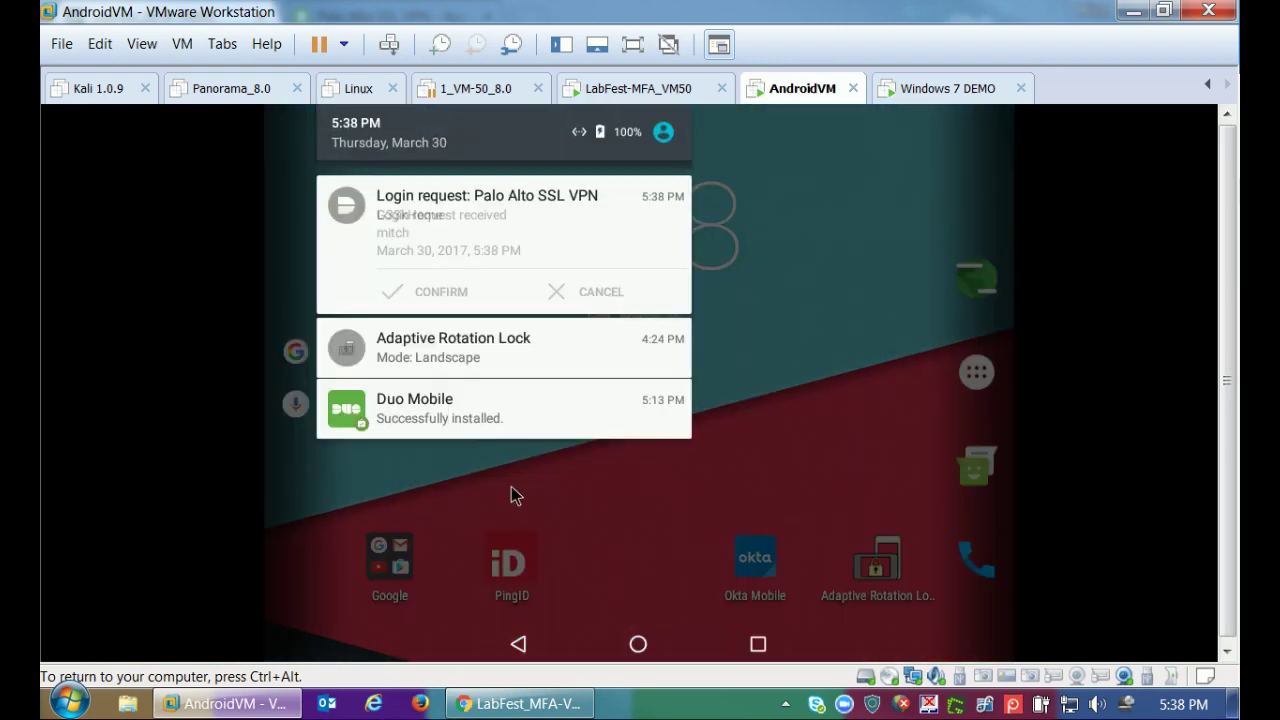
pyautogui.click(451, 299)
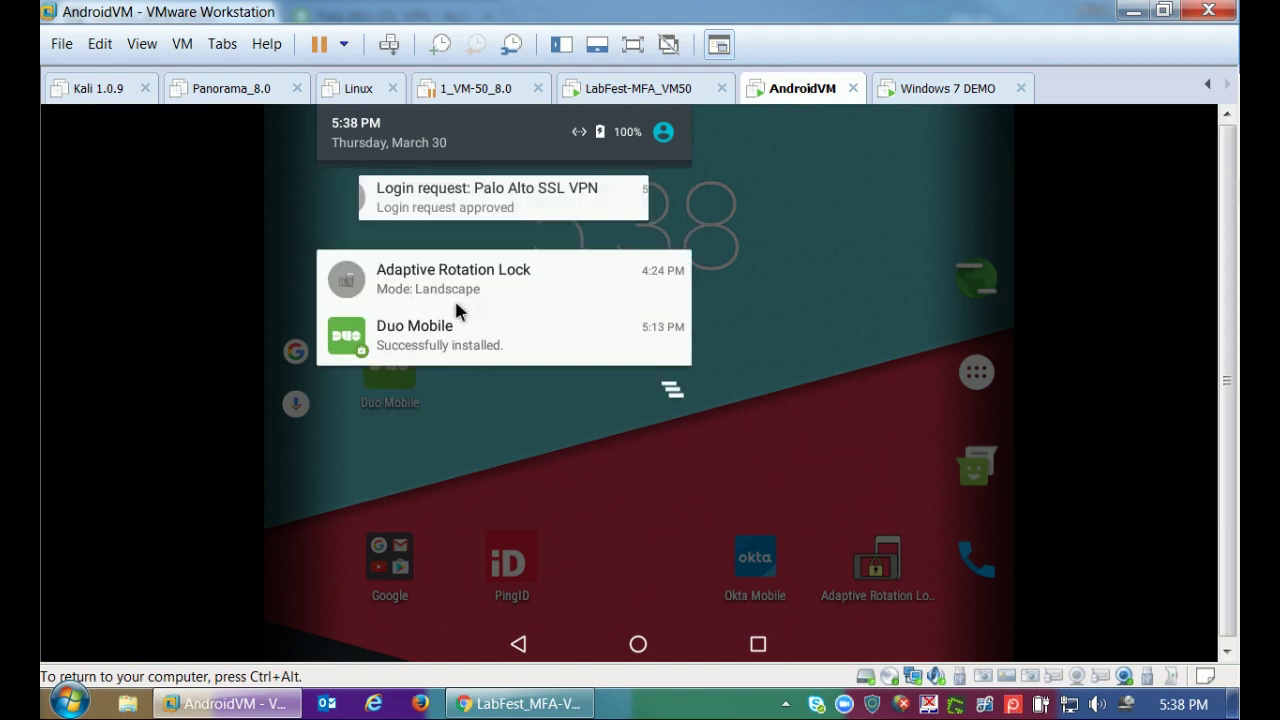
pyautogui.hotkey('ctrl', 'alt')
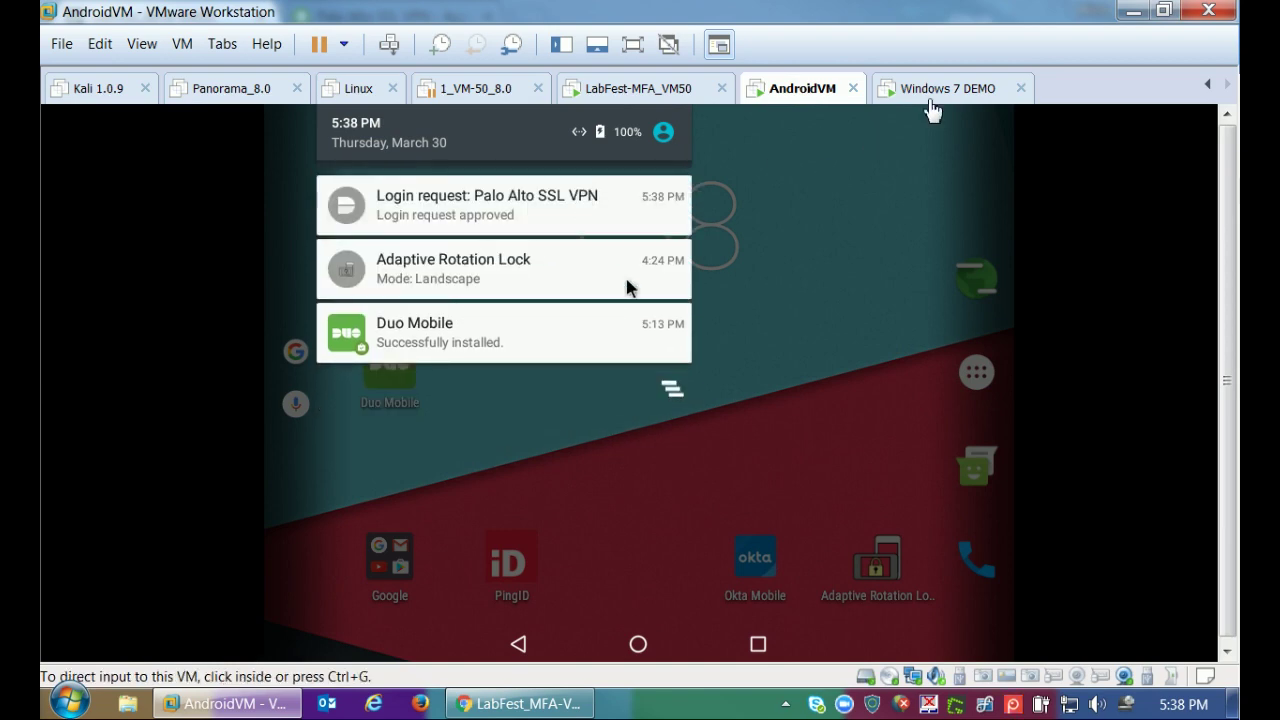
pyautogui.click(932, 92)
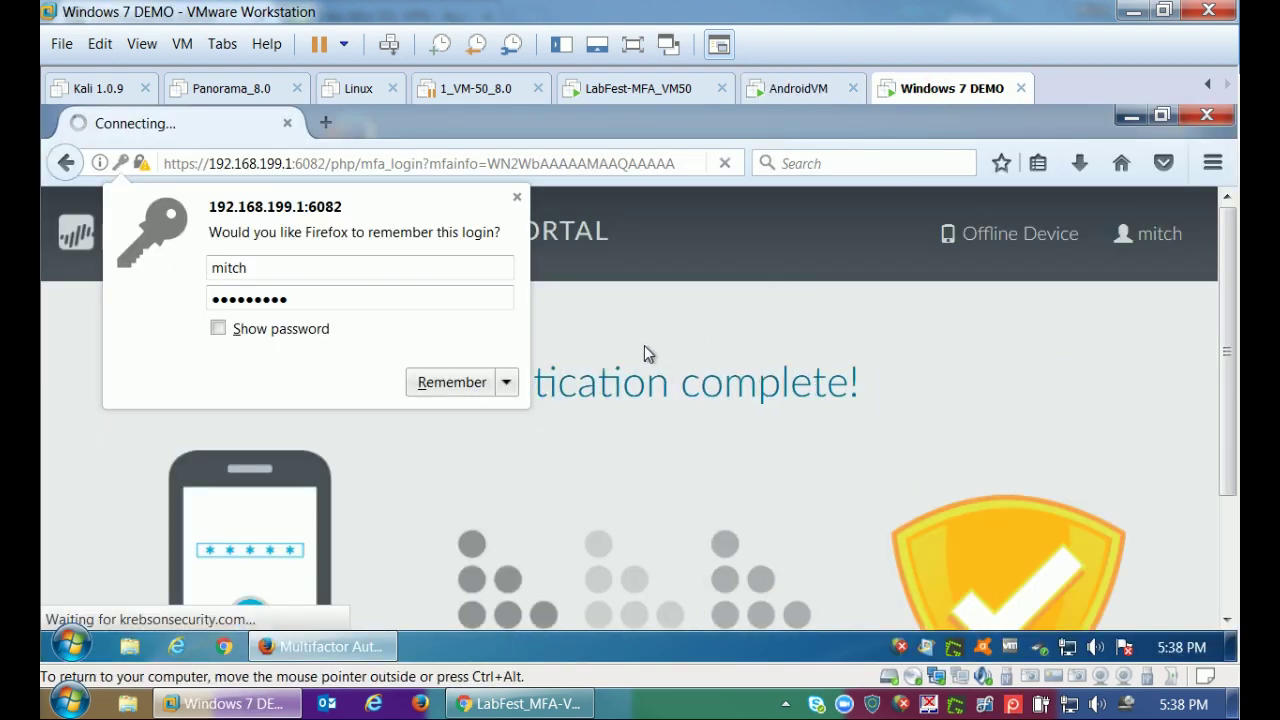